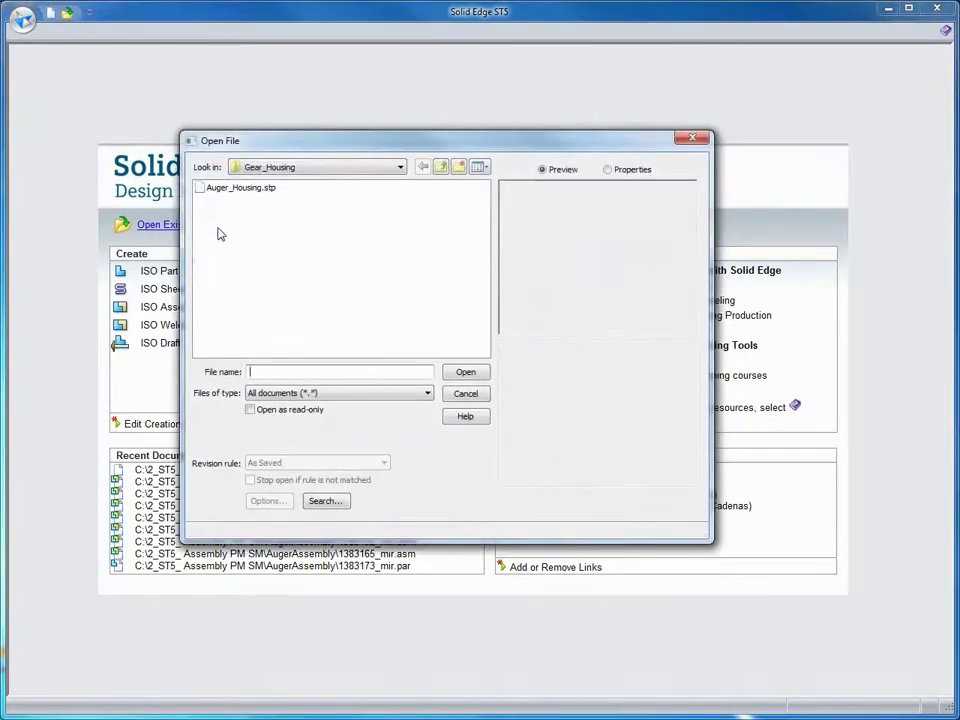
Open Auger_Housing.stp from the Gear_Housing folder as a new part based on the iso part.par template.
click(244, 187)
click(465, 372)
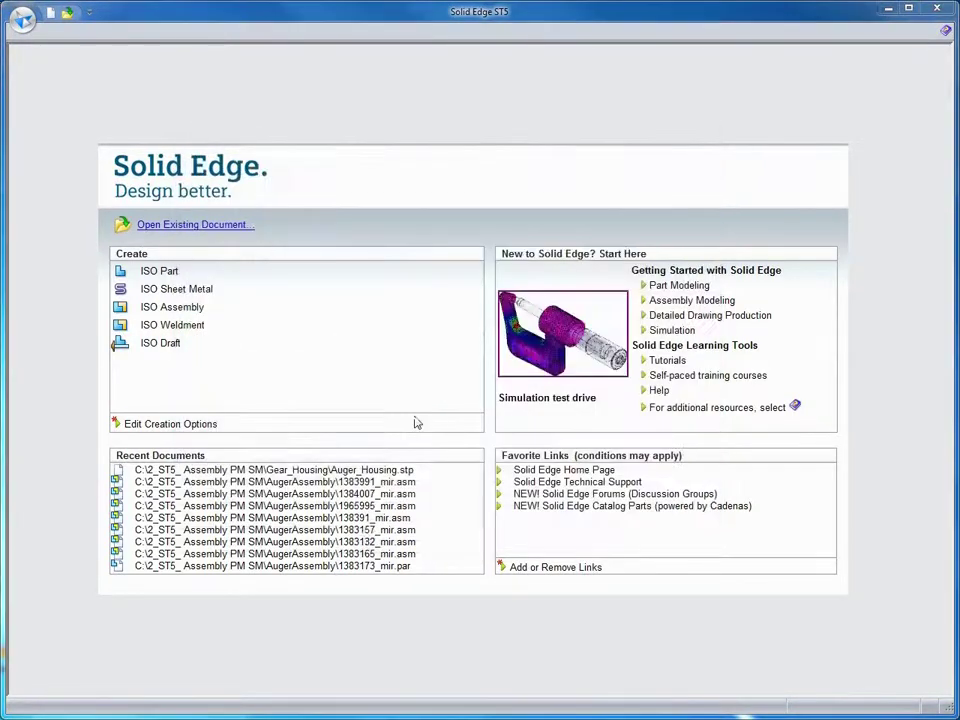
click(293, 368)
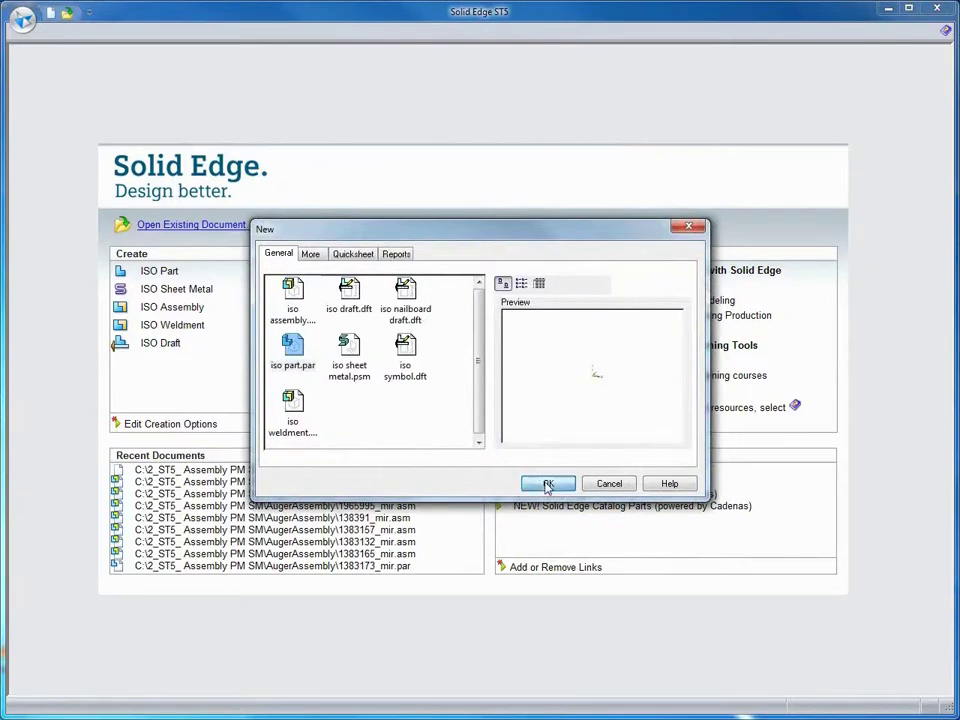
click(549, 484)
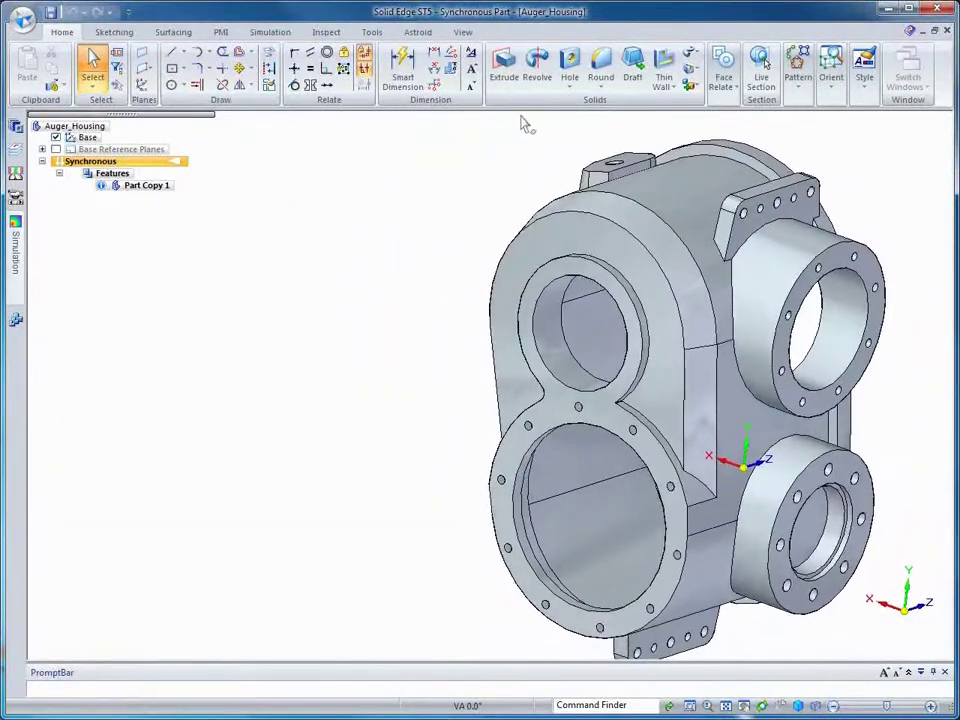
Run Recognize Holes on the housing and restrict the recognition to the large round flange face below the upper bore.
click(569, 87)
click(593, 155)
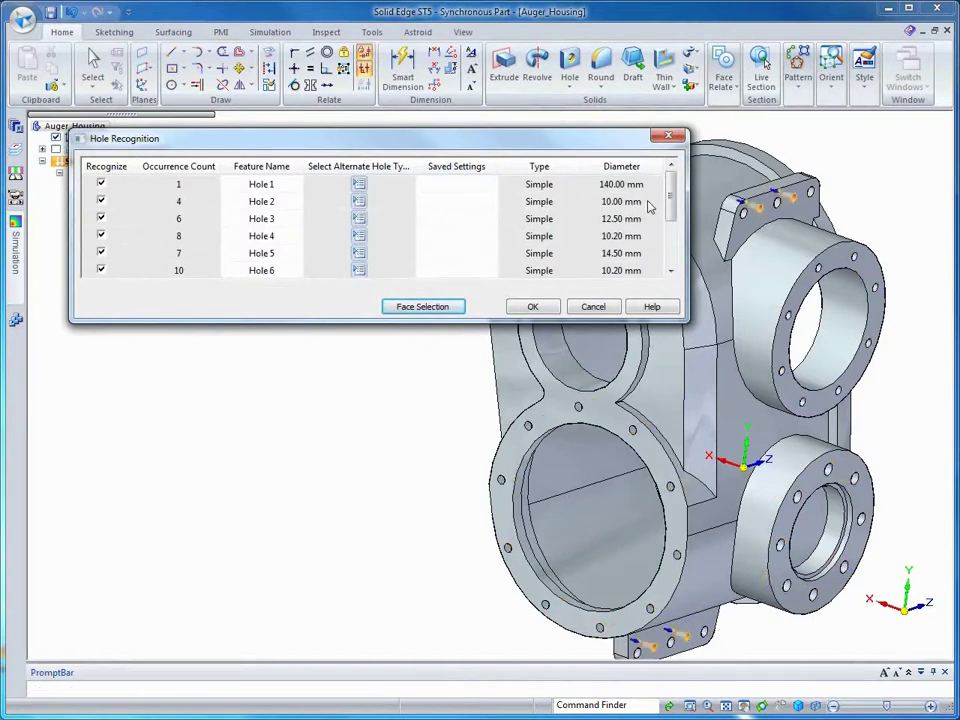
click(676, 252)
drag(672, 244, 671, 188)
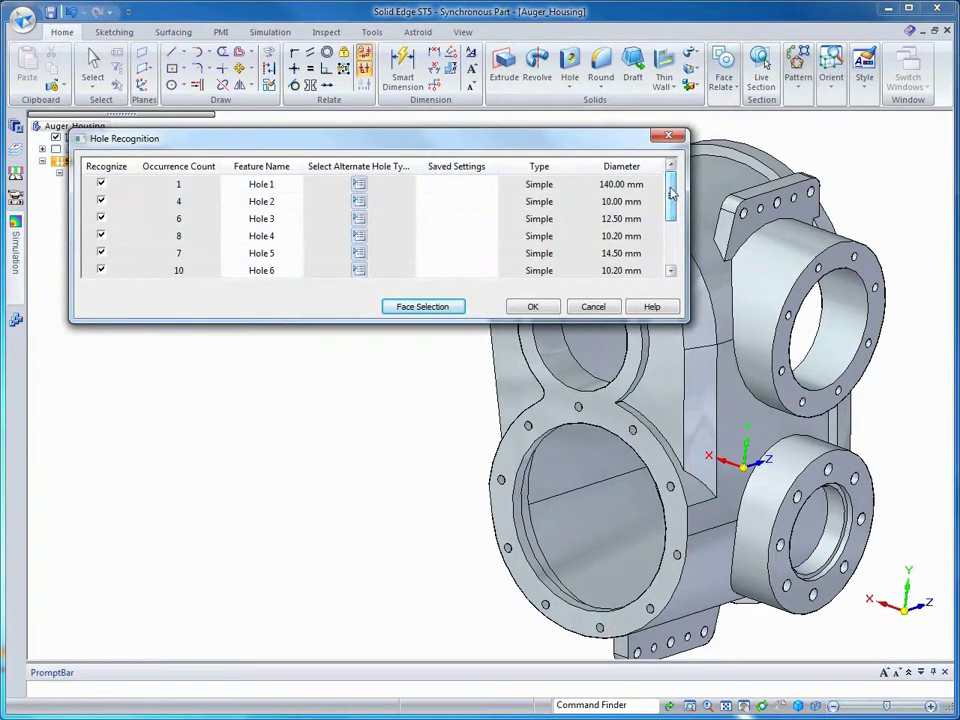
click(439, 306)
click(575, 428)
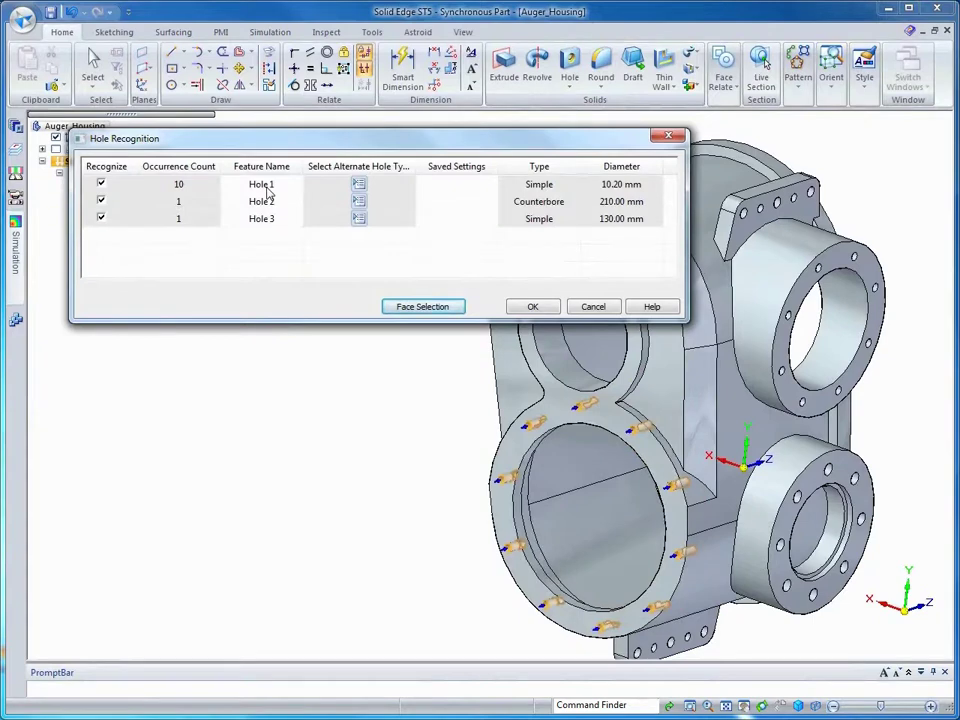
Convert the recognized 10.2 mm flange holes to 12 mm standard threaded M12 holes, threaded to the hole extent, and accept the recognition.
click(358, 185)
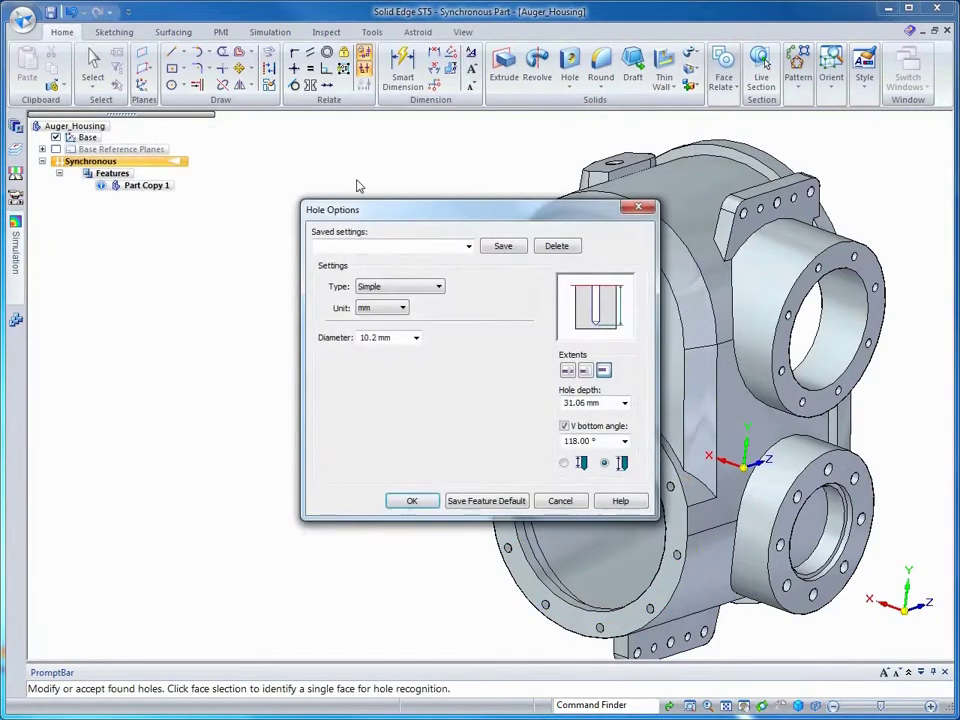
click(438, 288)
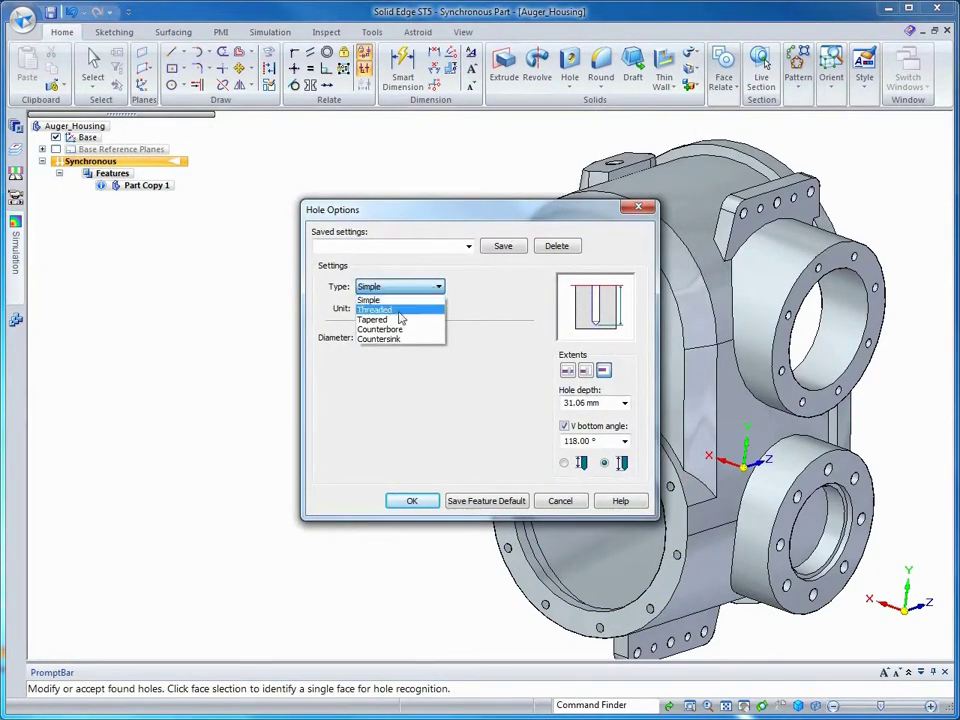
click(396, 310)
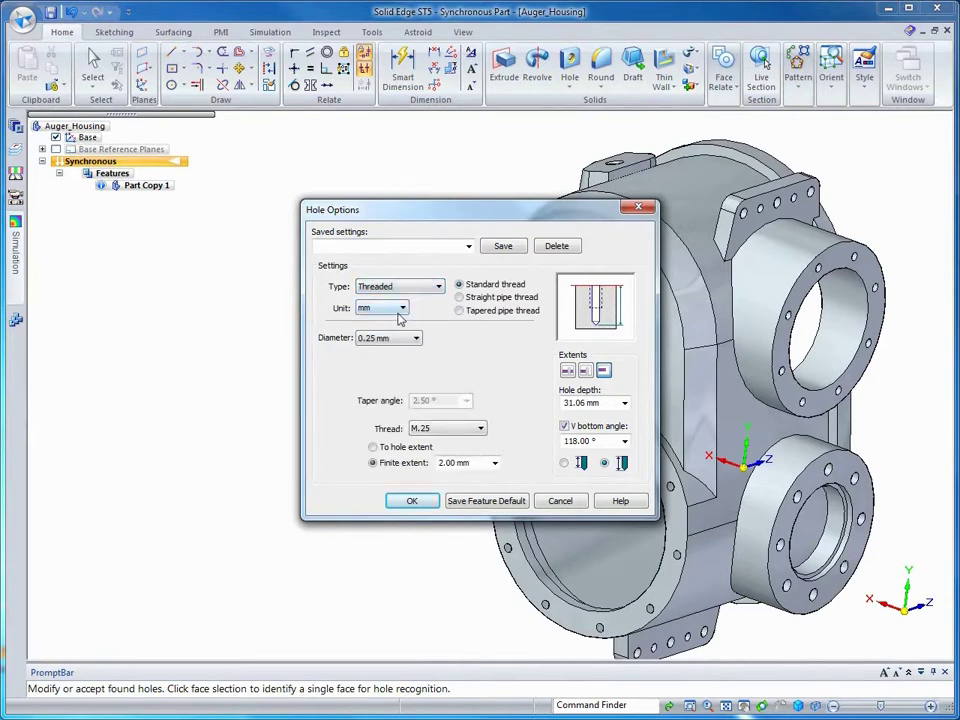
click(405, 338)
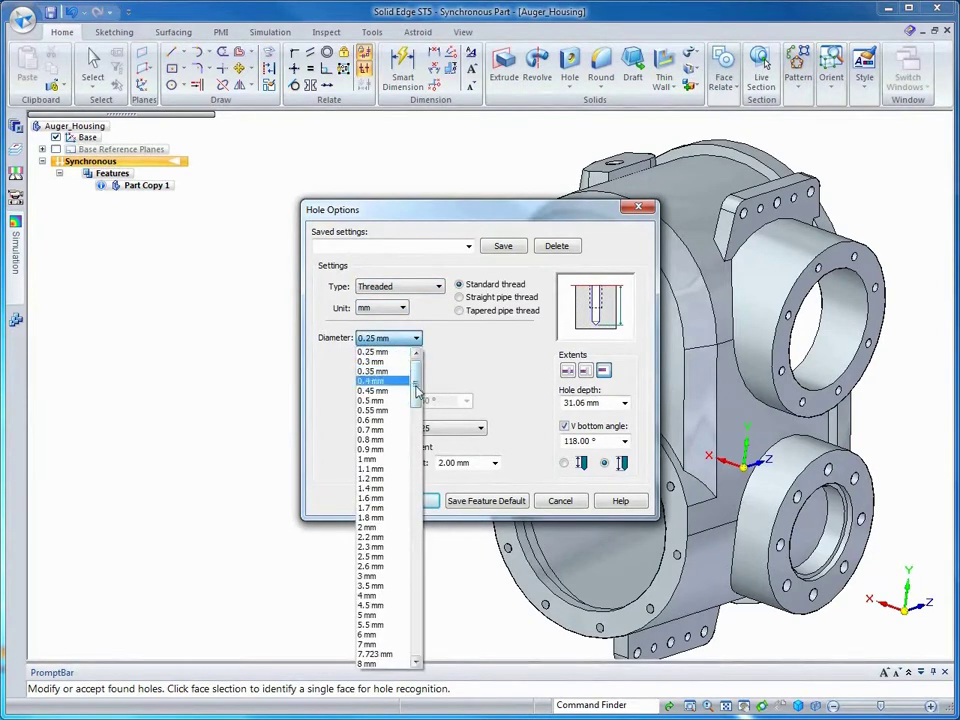
drag(415, 375, 416, 440)
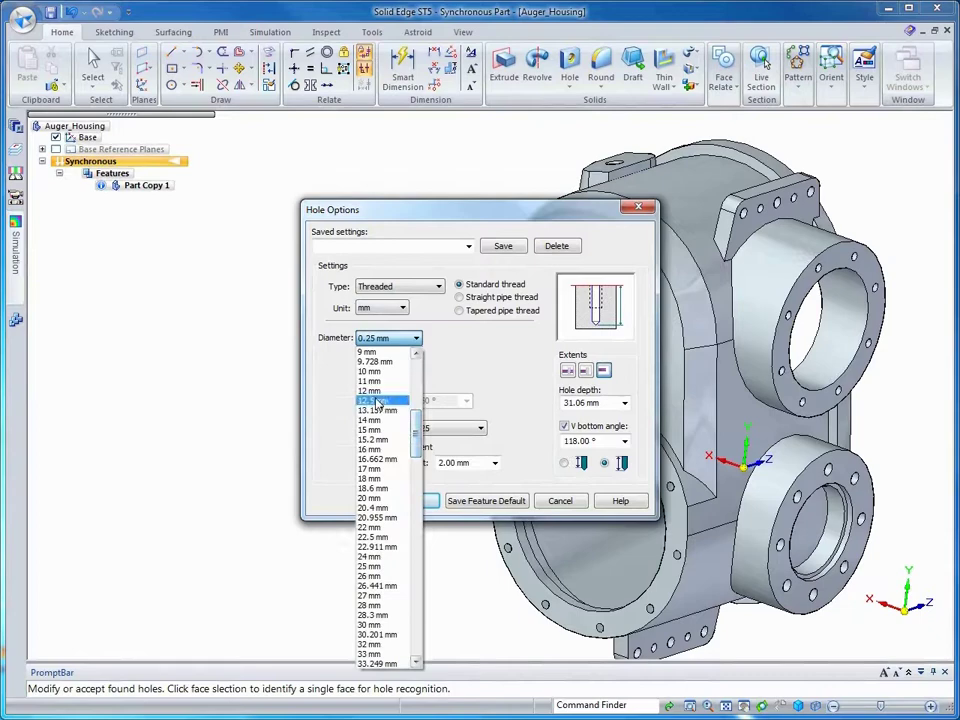
click(372, 391)
click(383, 448)
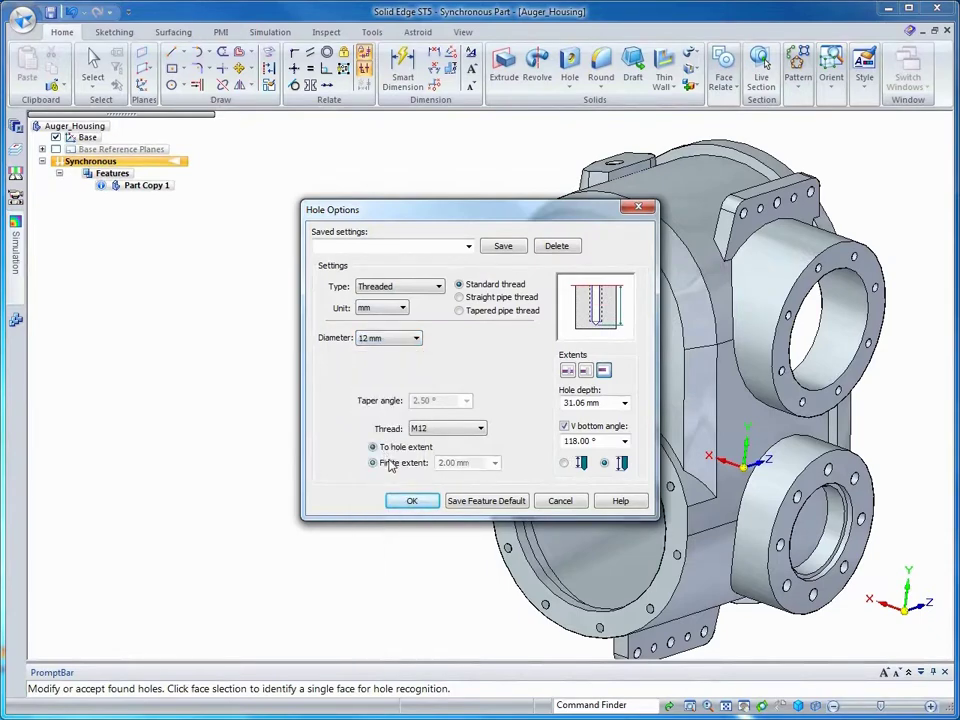
click(406, 499)
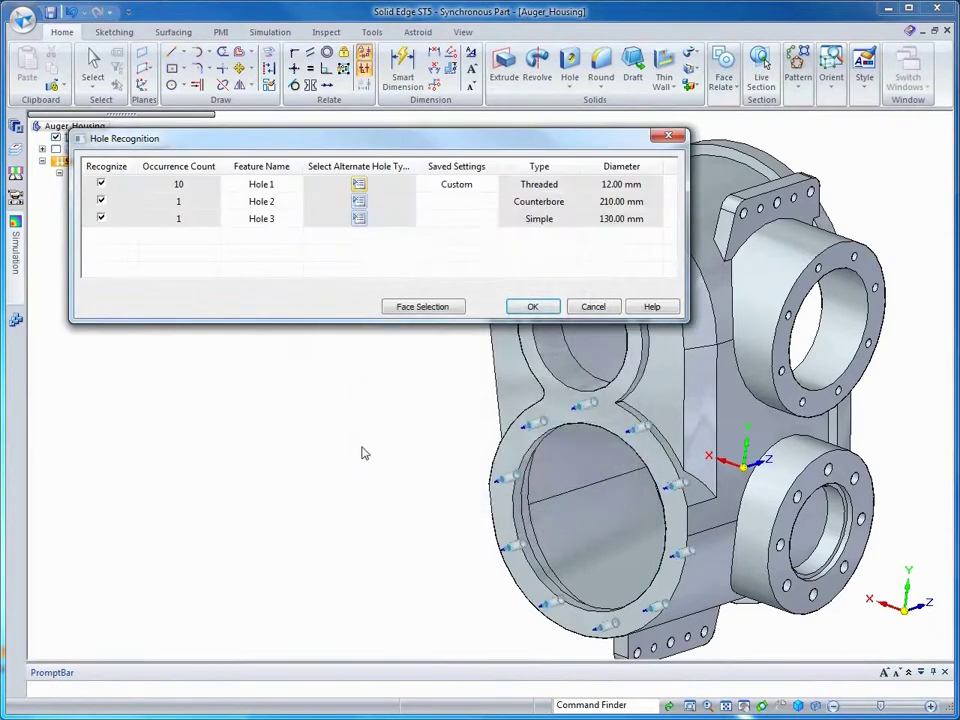
click(532, 306)
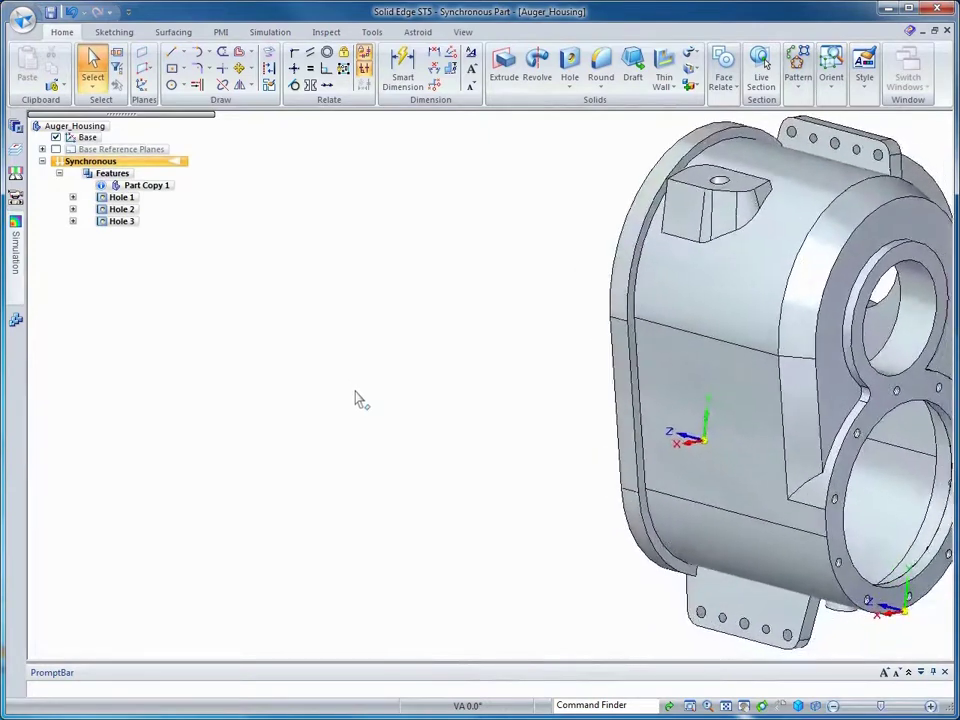
Run Recognize Holes on the front faces of the lower and upper mounting brackets.
click(670, 580)
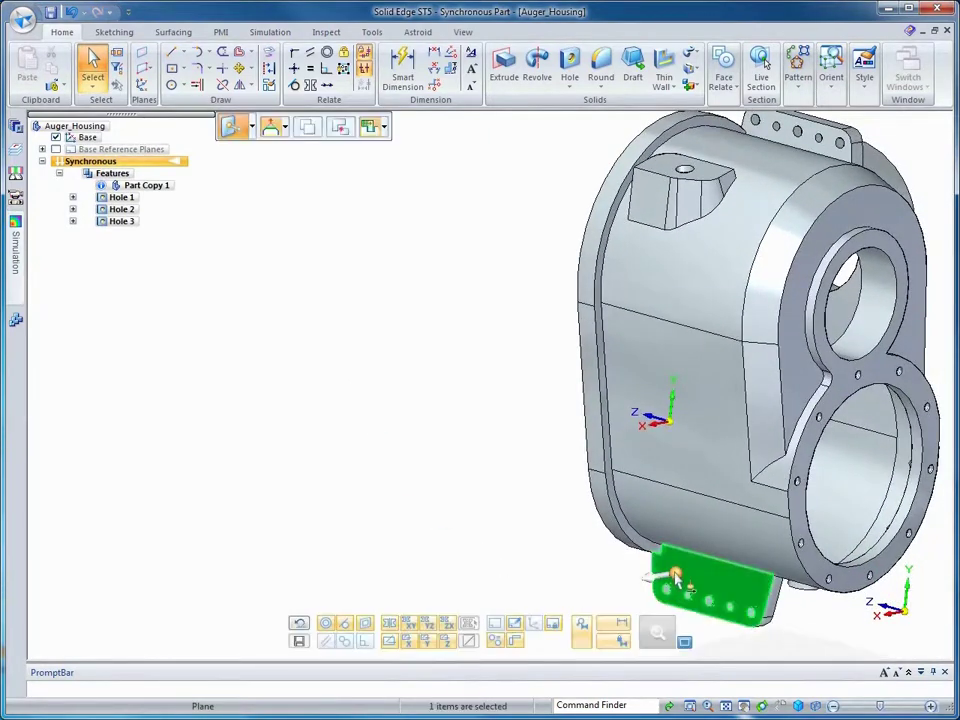
ctrl+click(785, 138)
click(570, 86)
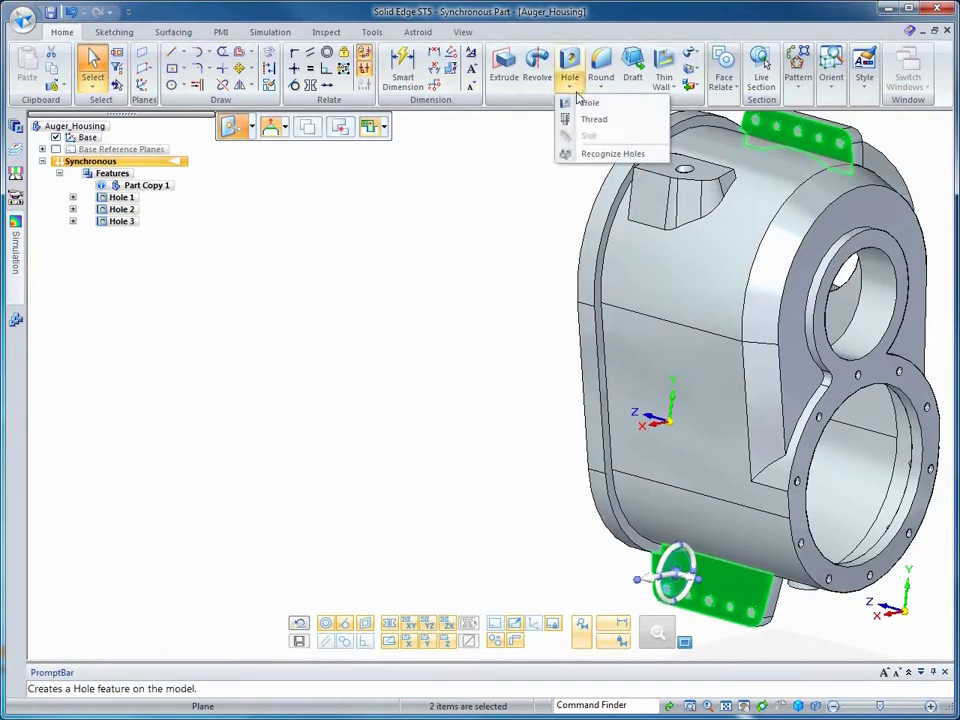
click(600, 154)
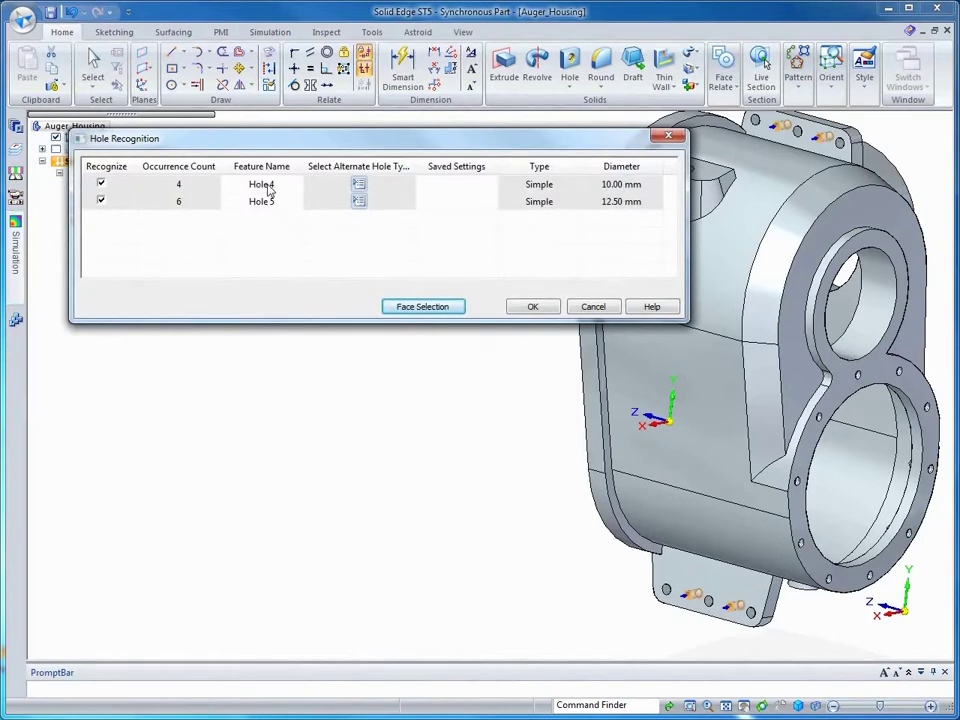
Change the 12.5 mm bracket holes to counterbores with 20 mm diameter and 5 mm depth, and accept the recognized holes.
click(359, 203)
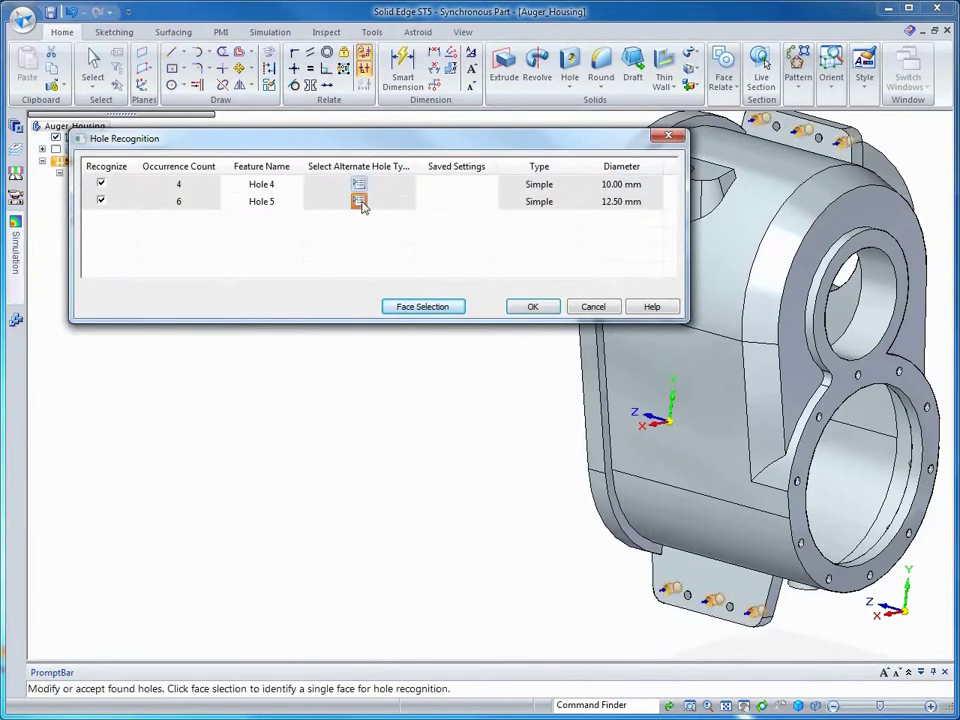
click(435, 286)
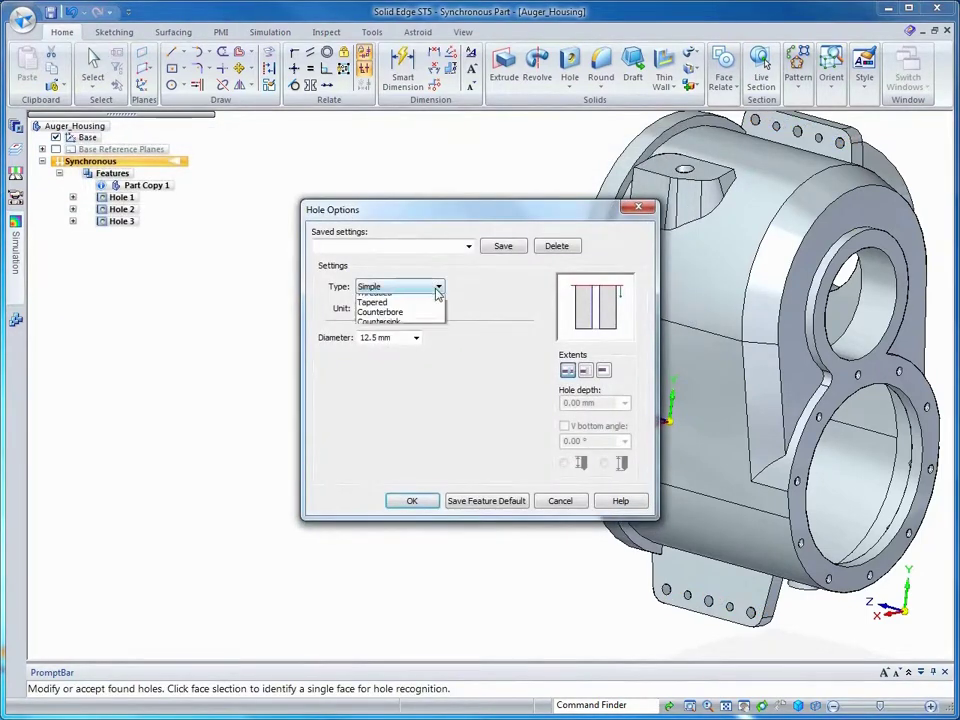
click(397, 335)
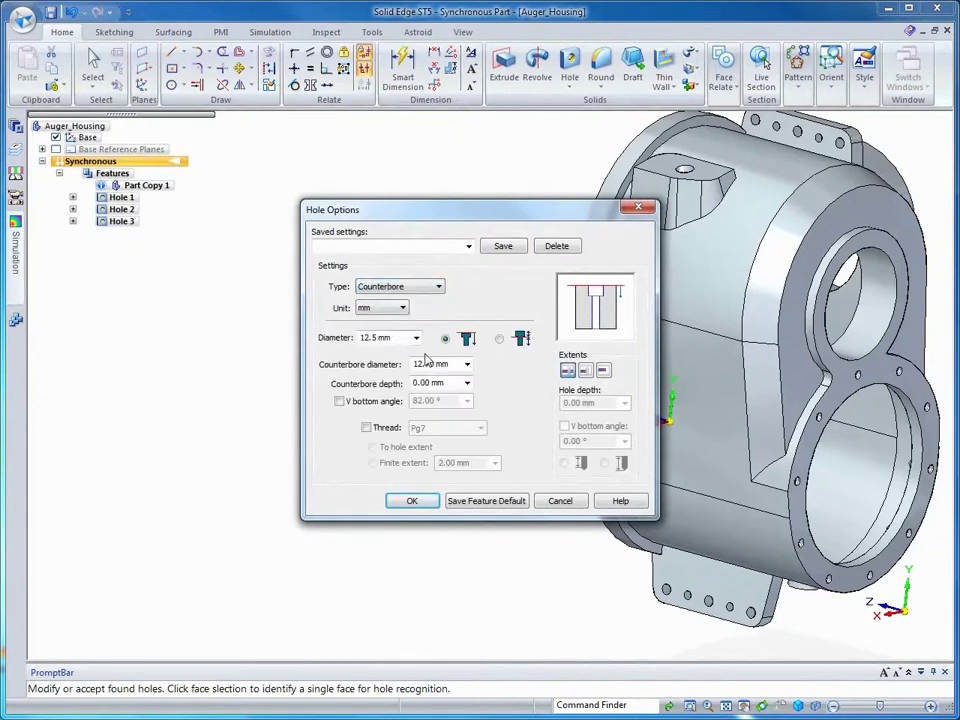
click(442, 367)
text(20)
text(5)
key(Tab)
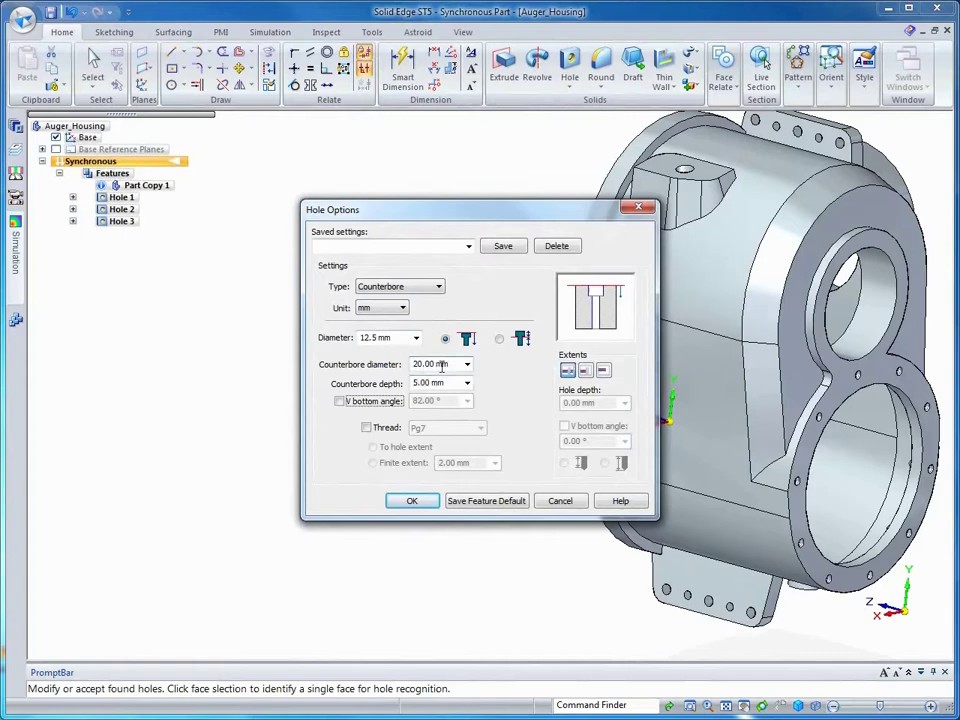
click(411, 503)
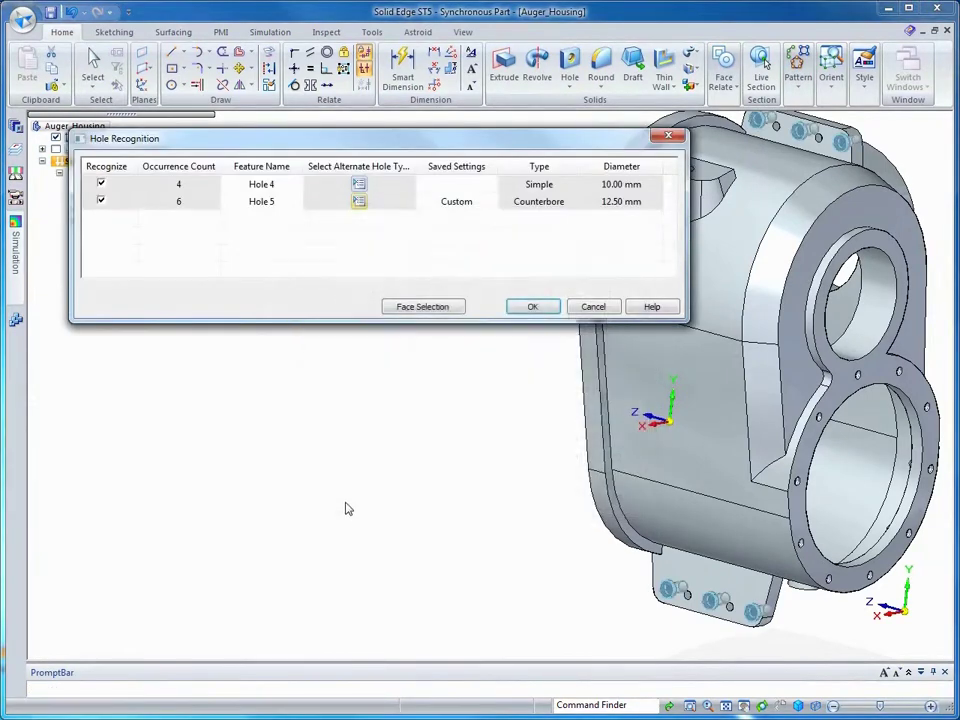
click(528, 310)
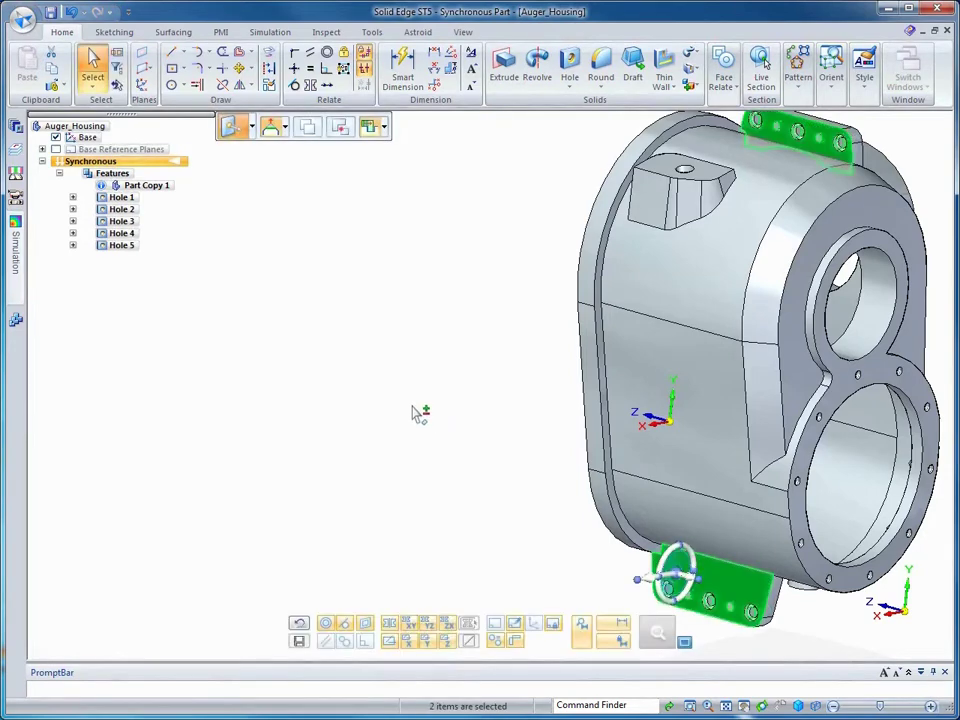
key(Escape)
Recognize all remaining holes in the housing and accept them with their detected types.
key(Left)
key(Left)
key(Left)
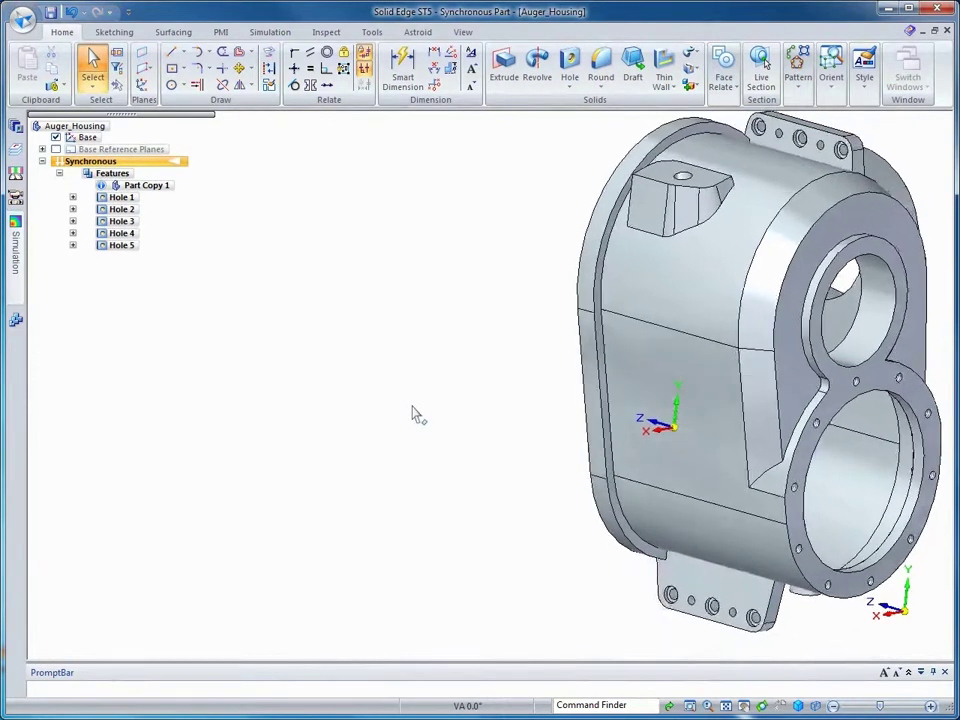
key(Left)
key(Left)
key(Left)
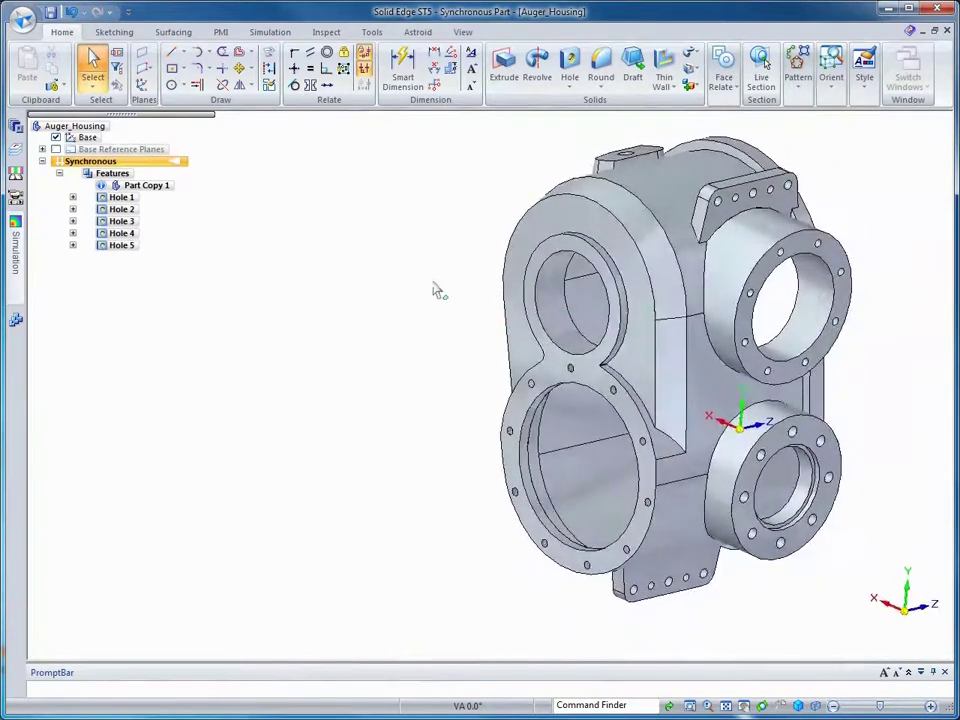
click(569, 87)
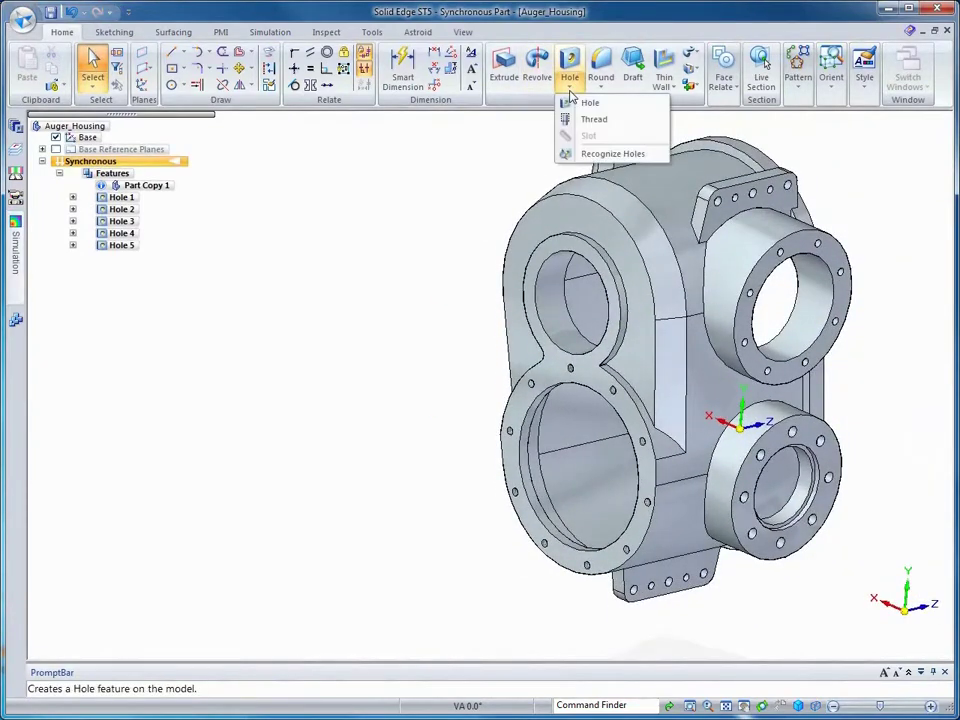
click(605, 154)
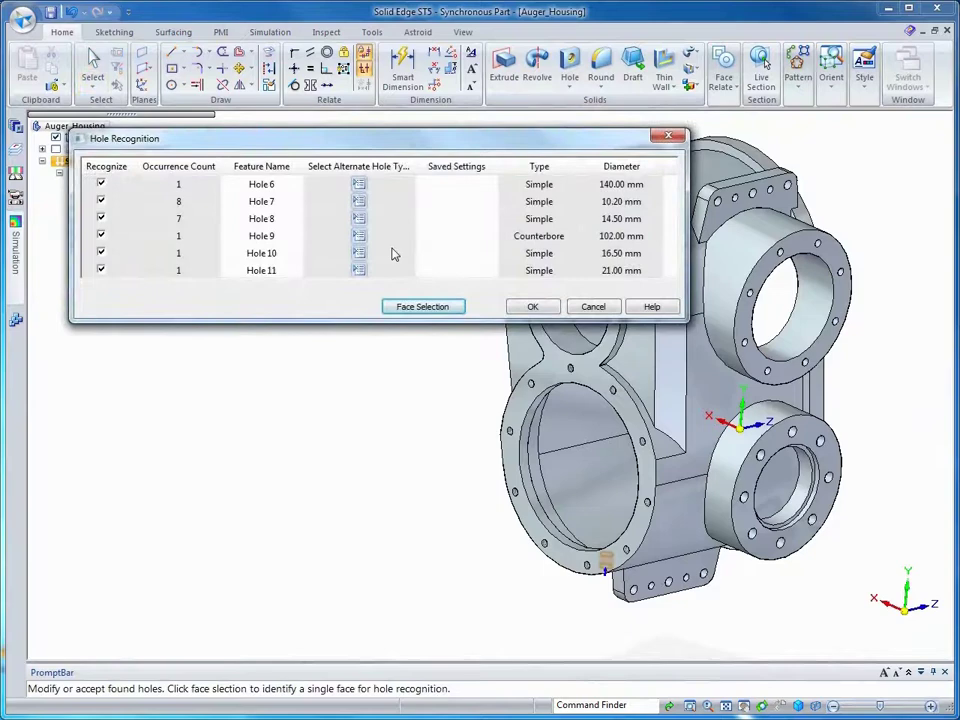
click(532, 306)
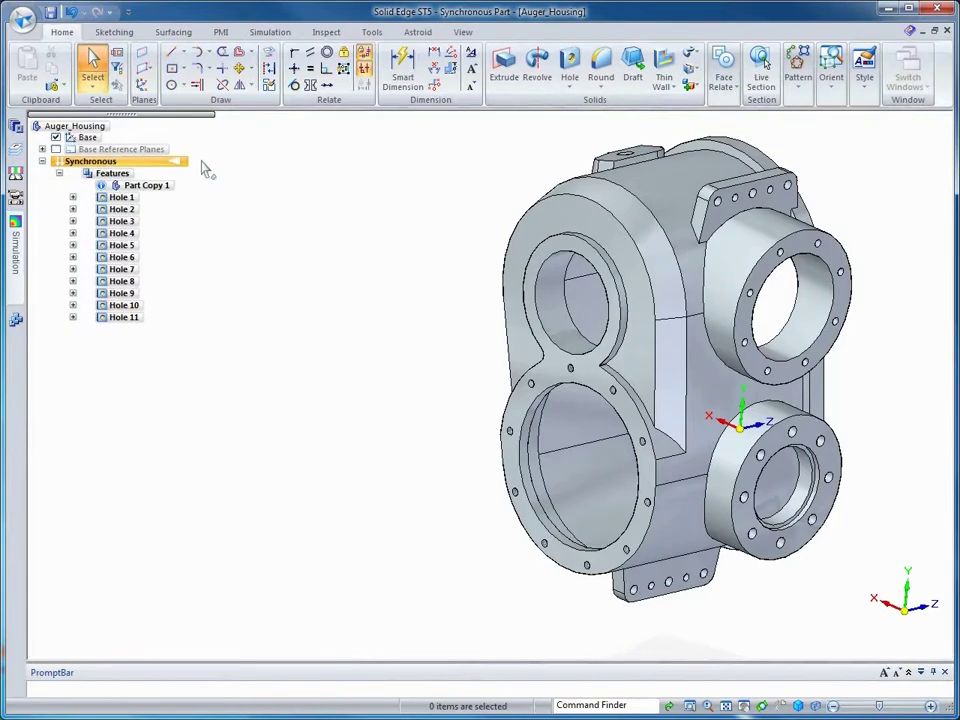
Save the part as Auger_Housing.par in the Gear_Housing folder and close it.
click(51, 12)
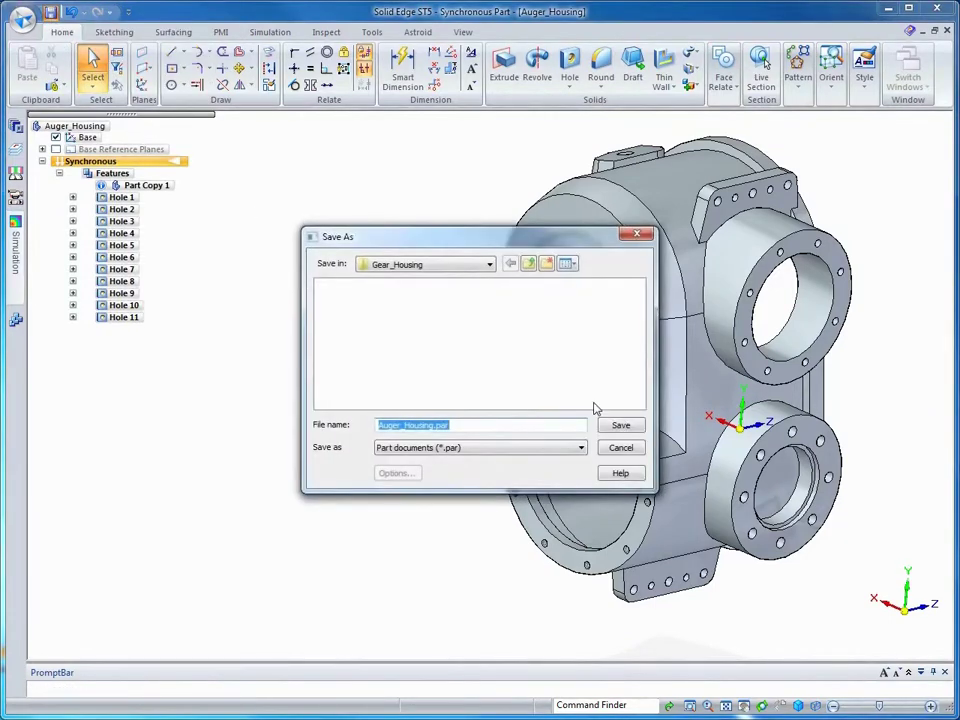
click(619, 425)
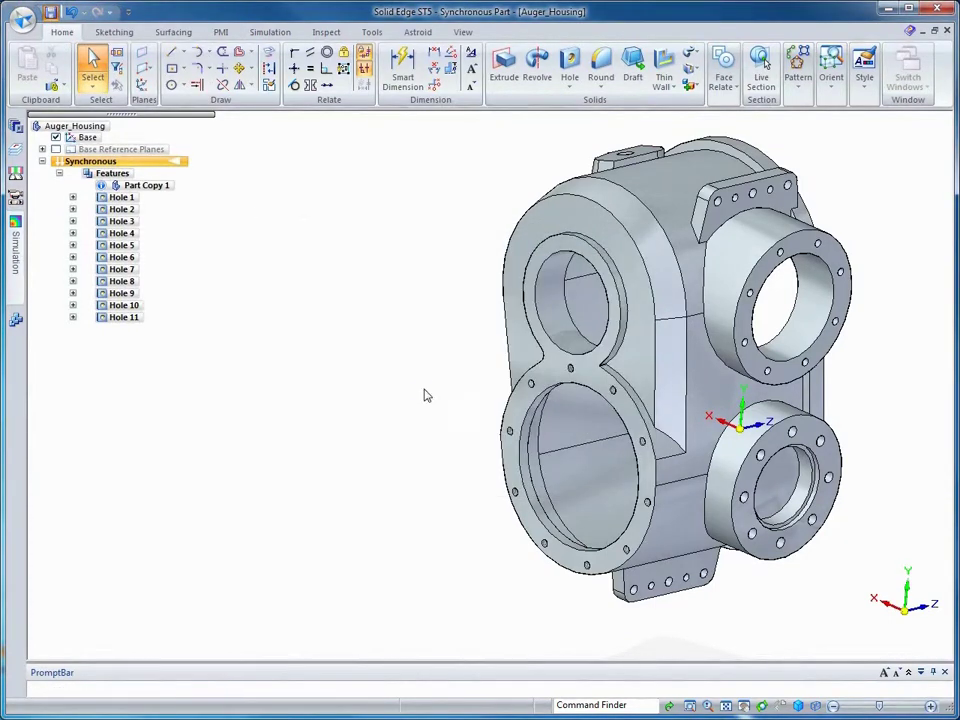
click(946, 31)
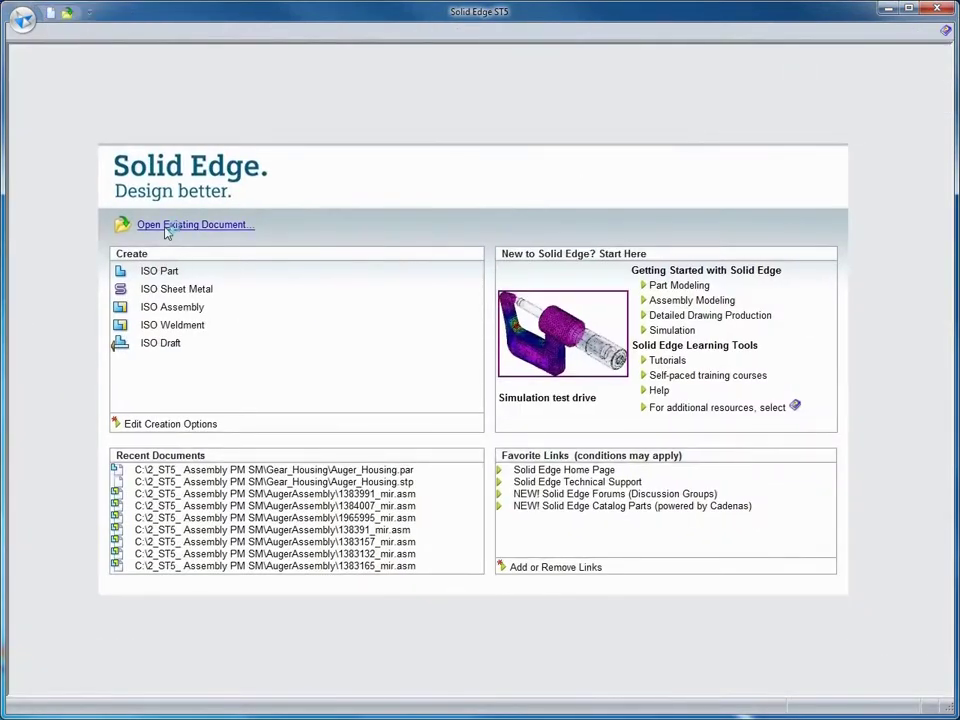
Open the assembly _BladeAuger.asm from the AugerAssembly folder.
click(166, 228)
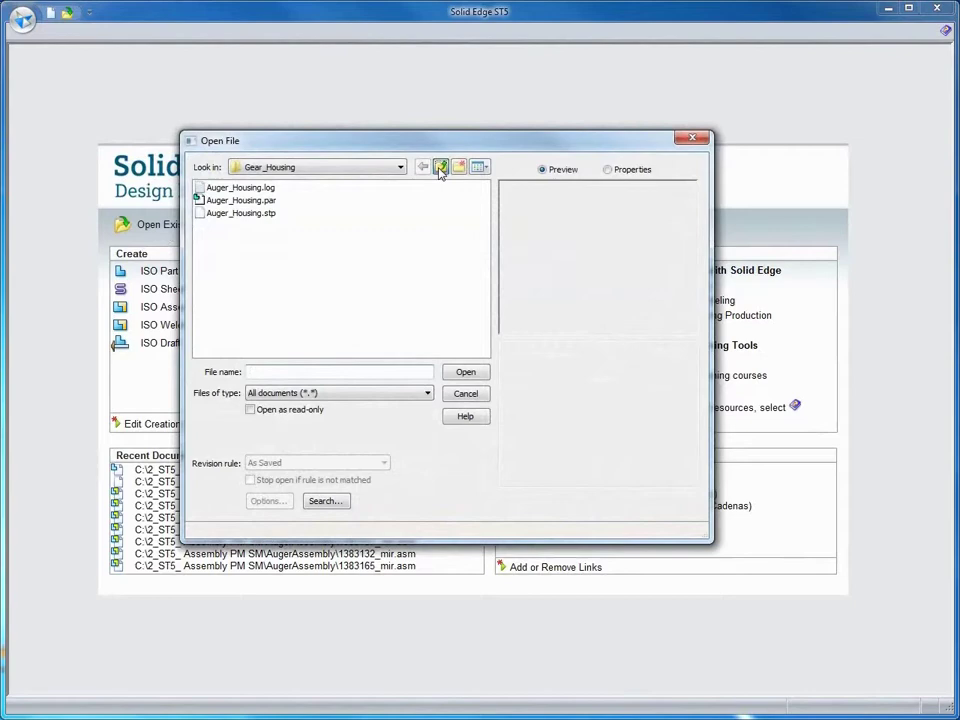
click(440, 168)
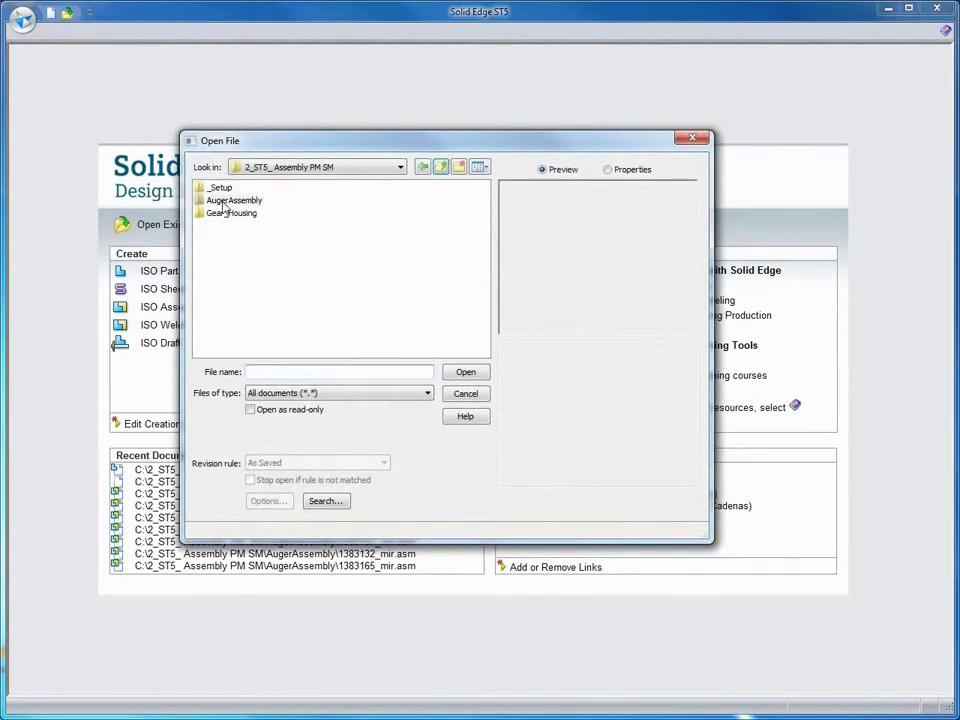
double_click(222, 201)
click(222, 192)
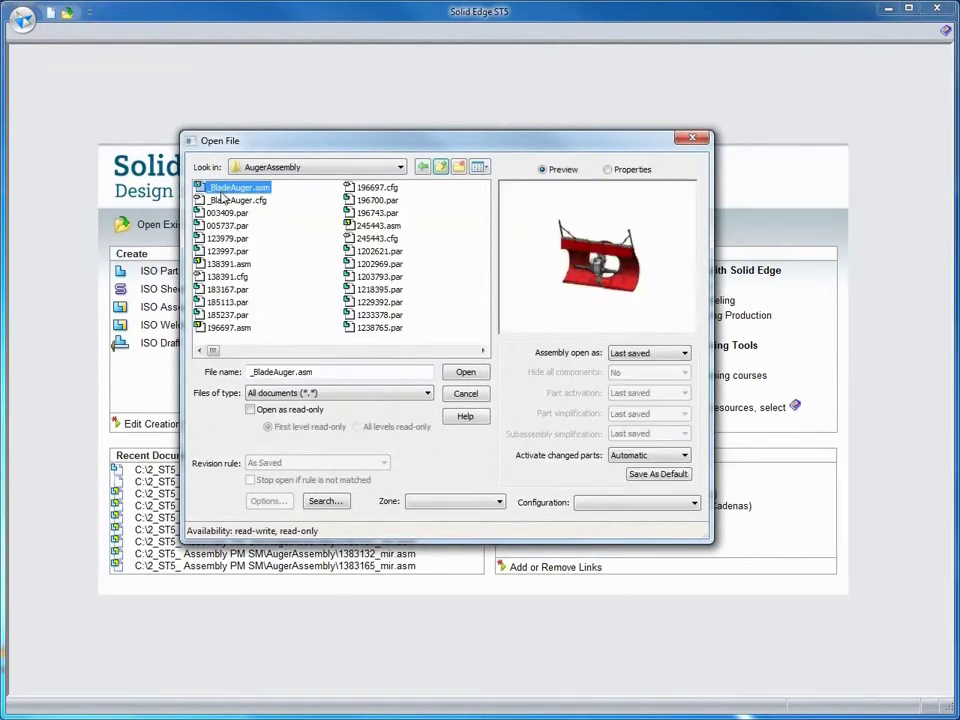
click(465, 372)
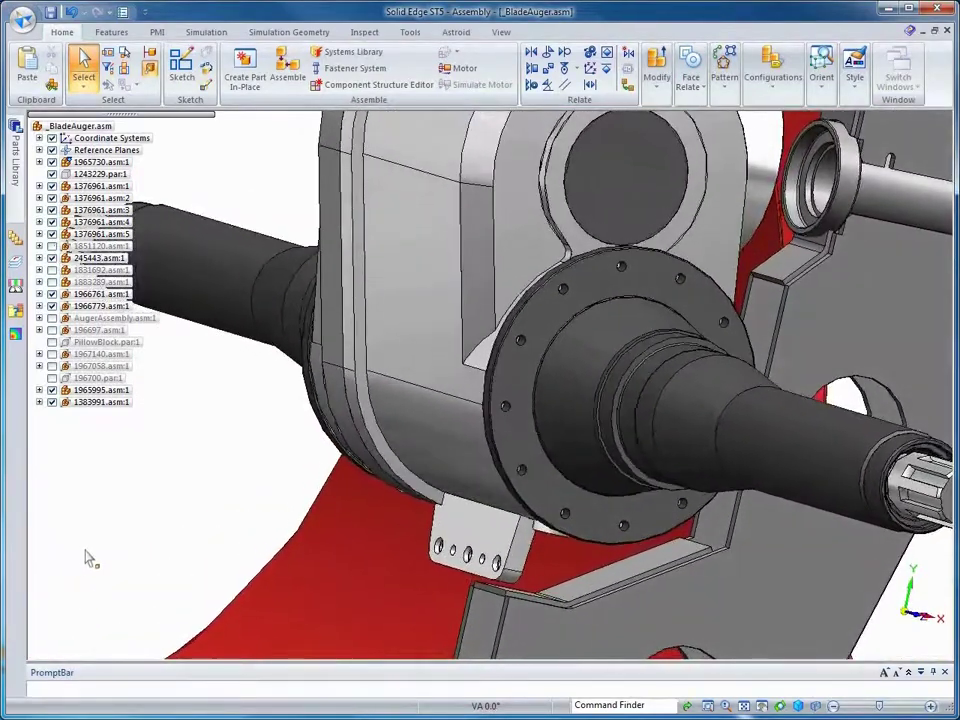
Change the count of the circular hole pattern on the round shaft flange to 10.
click(523, 350)
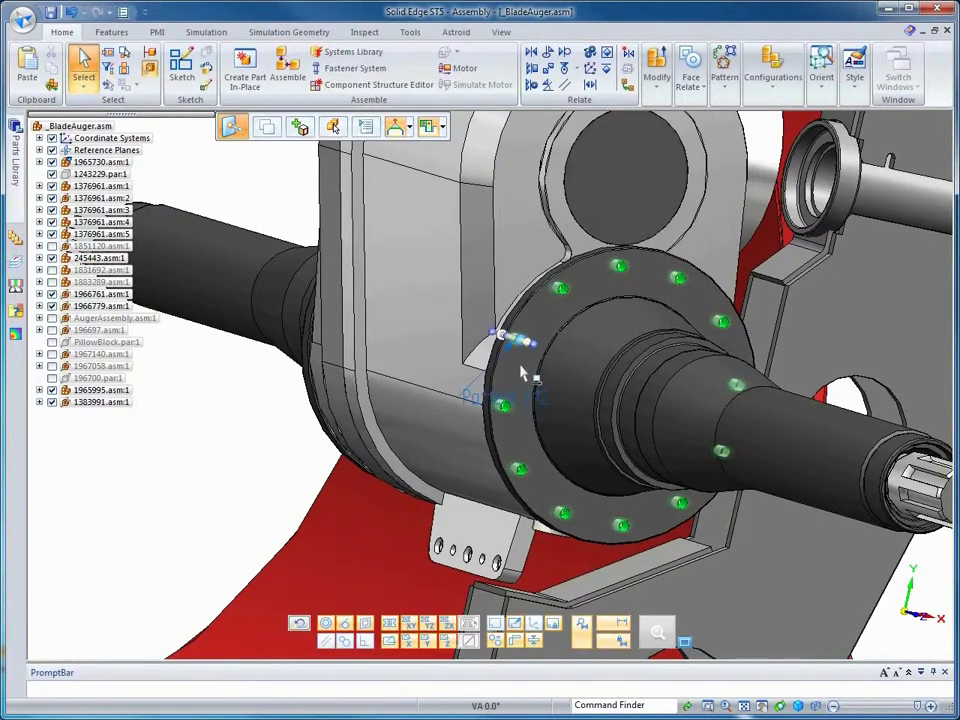
click(527, 399)
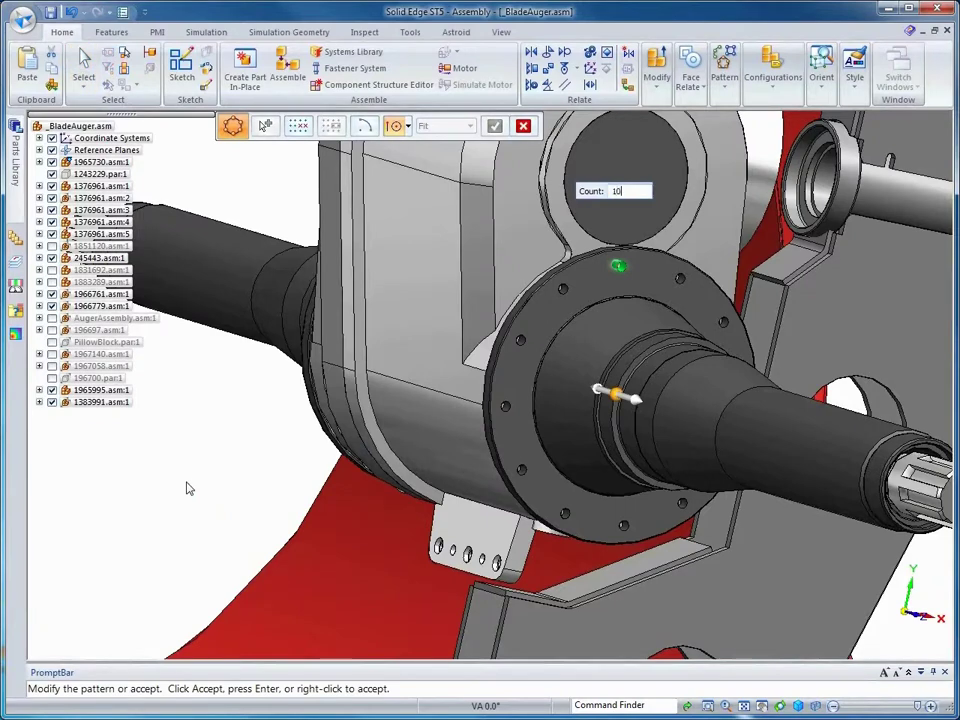
key(Return)
key(Return)
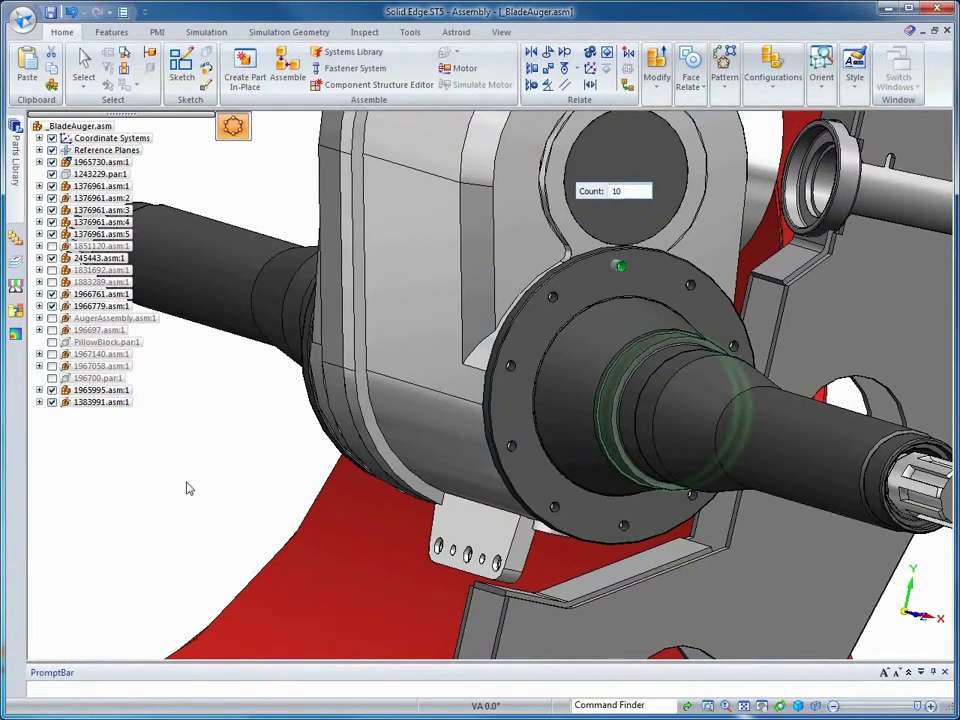
key(Escape)
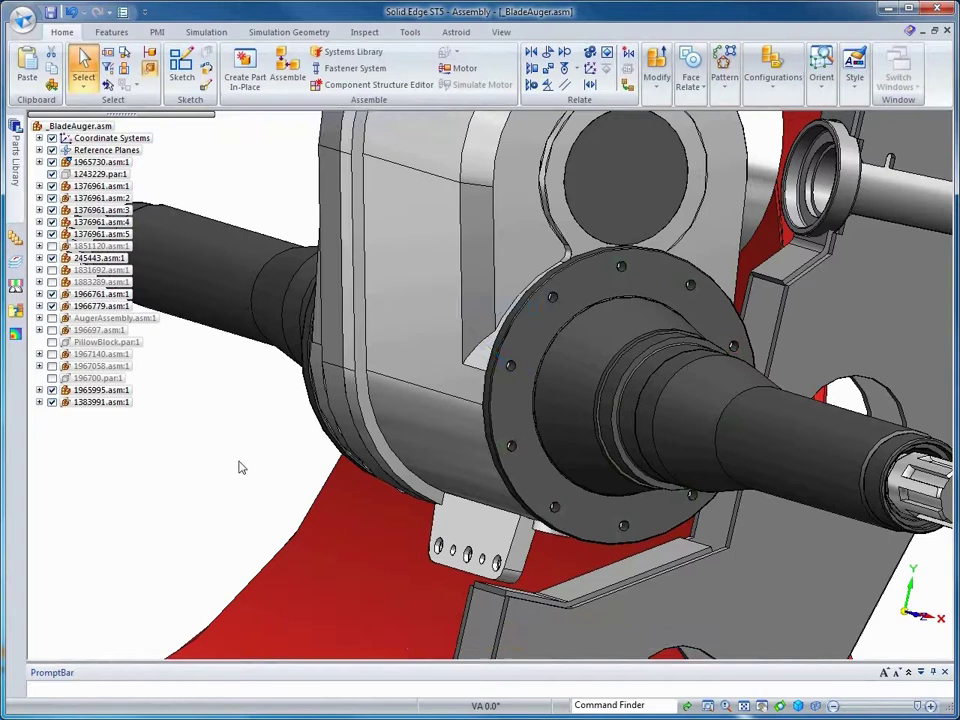
Enlarge the diameter of the 10 mm simple holes in the shaft flange's circular pattern.
click(619, 270)
key(Escape)
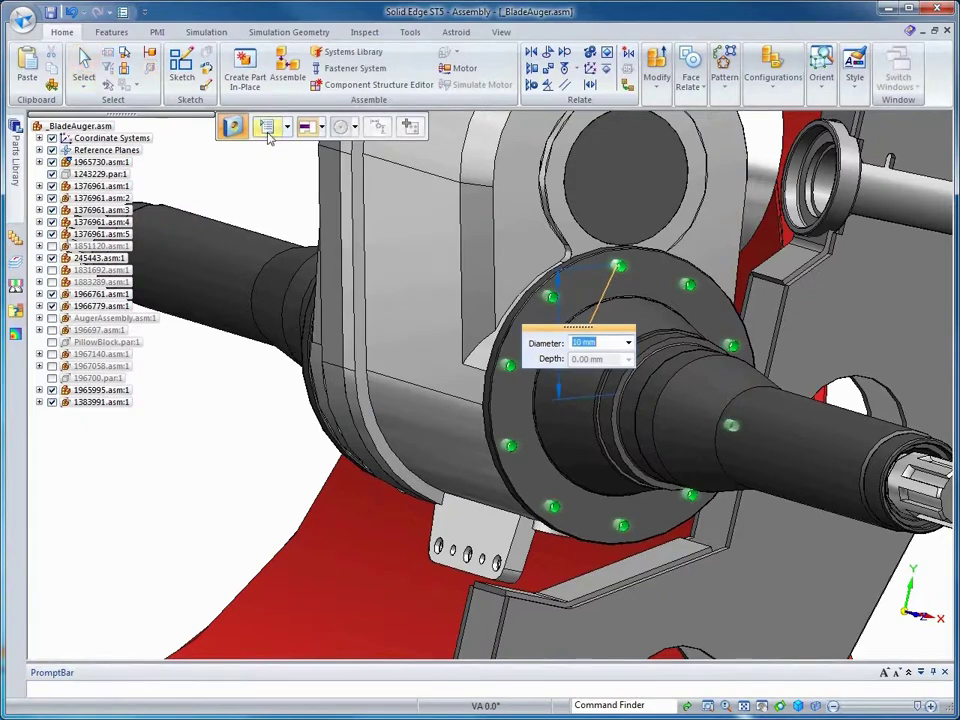
click(267, 129)
click(266, 127)
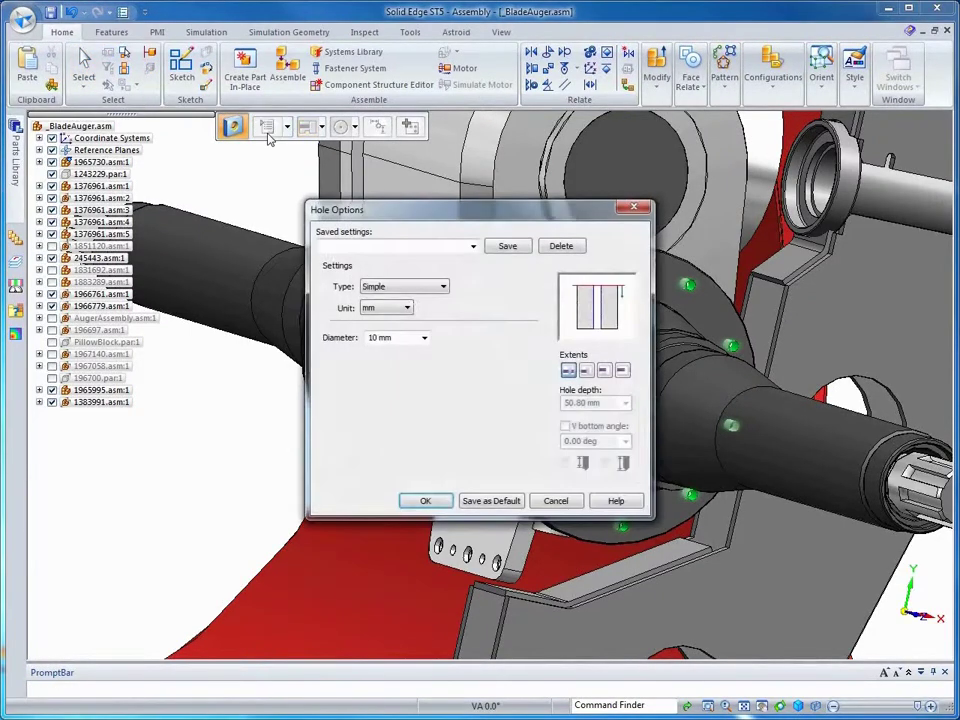
double_click(397, 338)
key(Return)
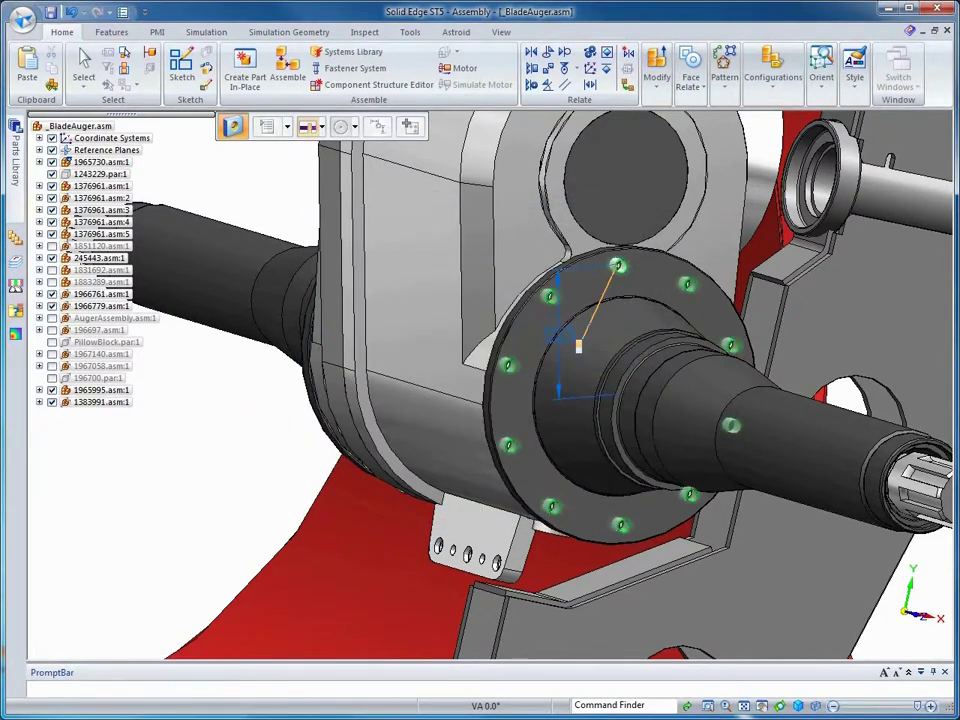
click(267, 407)
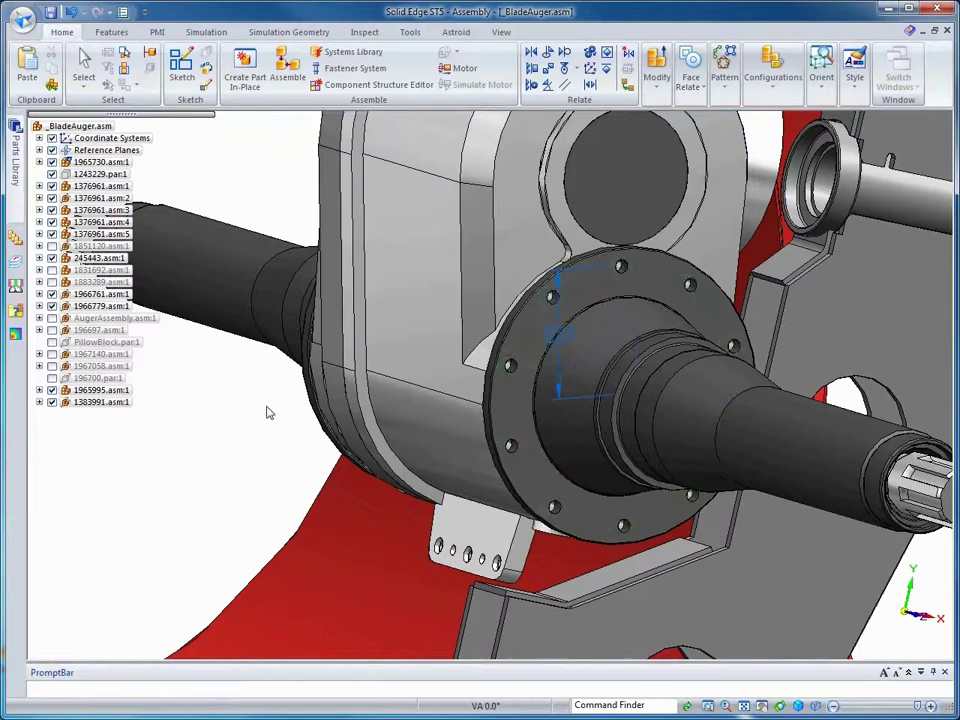
click(262, 418)
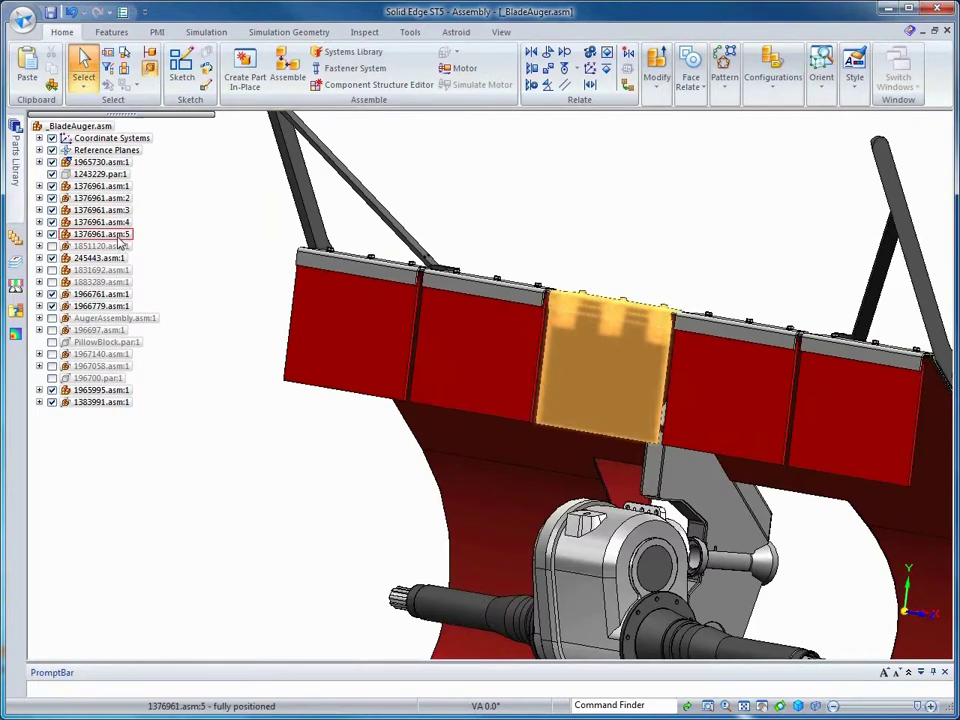
Replace the middle blade subassembly 1376961.asm:5 with a copy of itself saved as 1376961-Logo.asm.
click(115, 235)
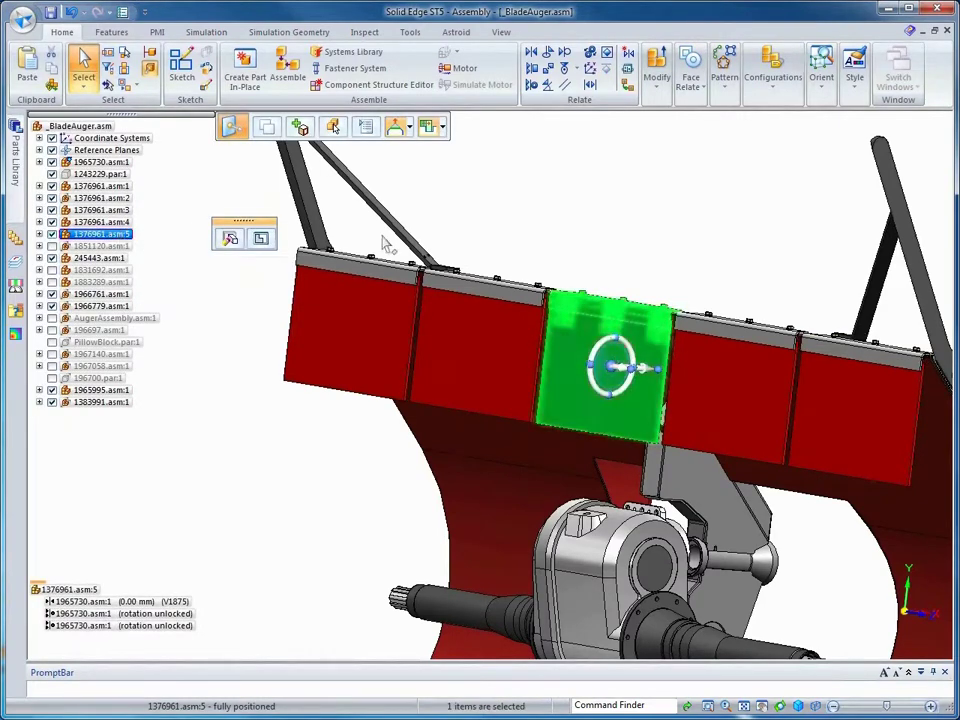
click(655, 88)
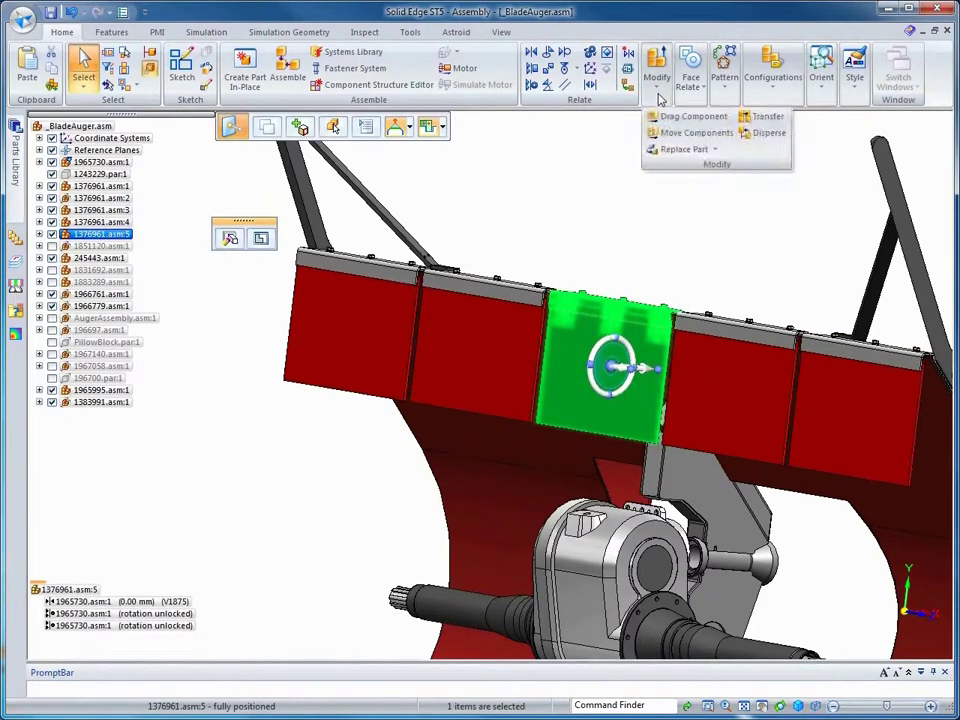
click(685, 149)
click(690, 216)
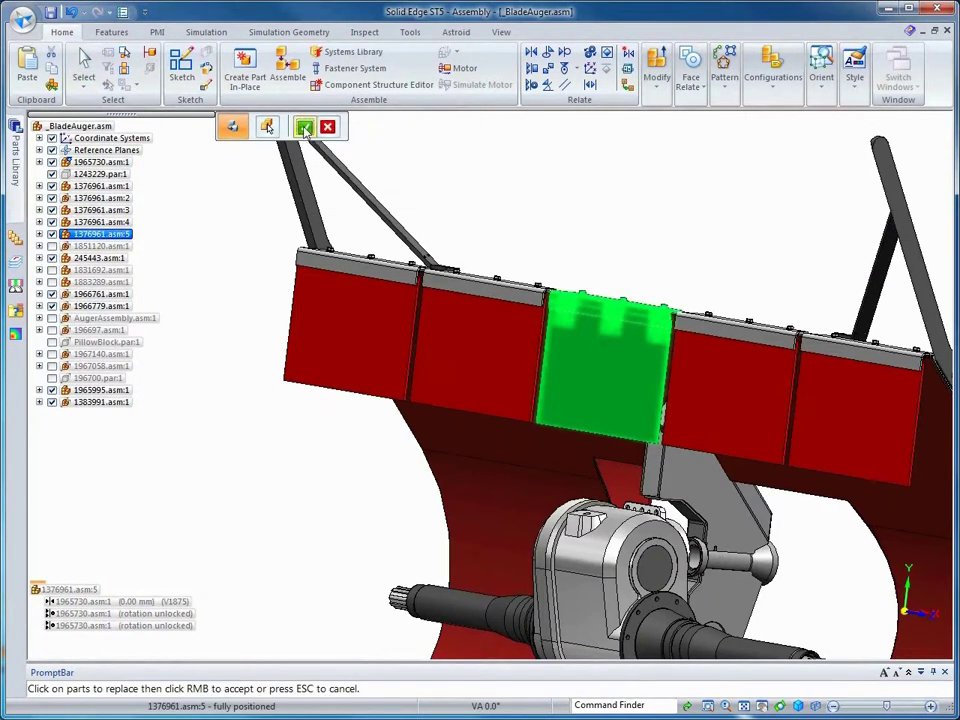
click(304, 127)
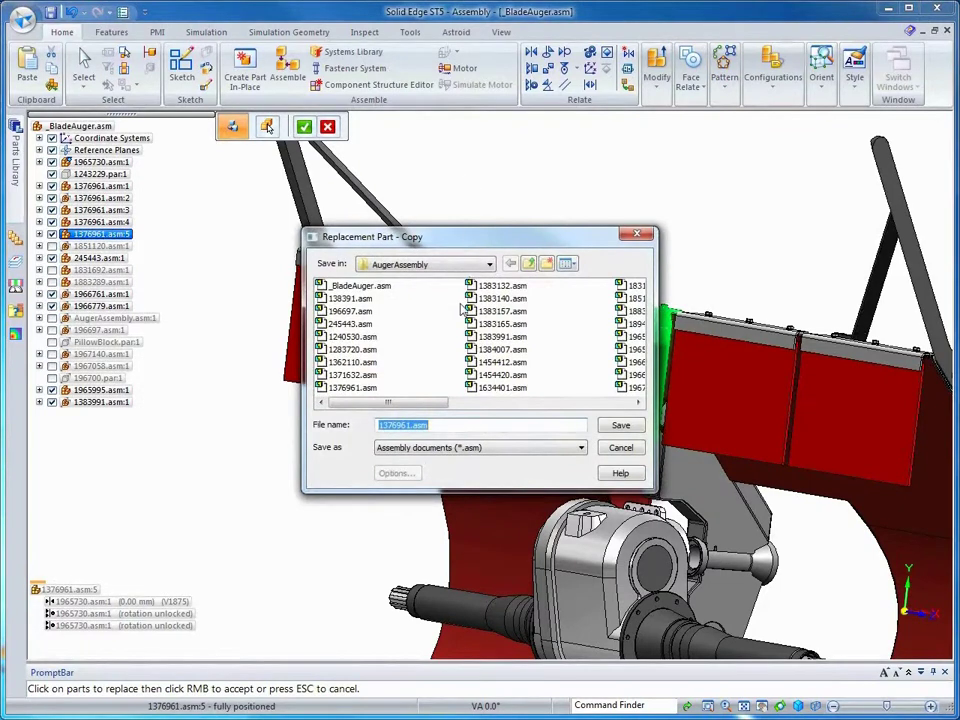
click(403, 425)
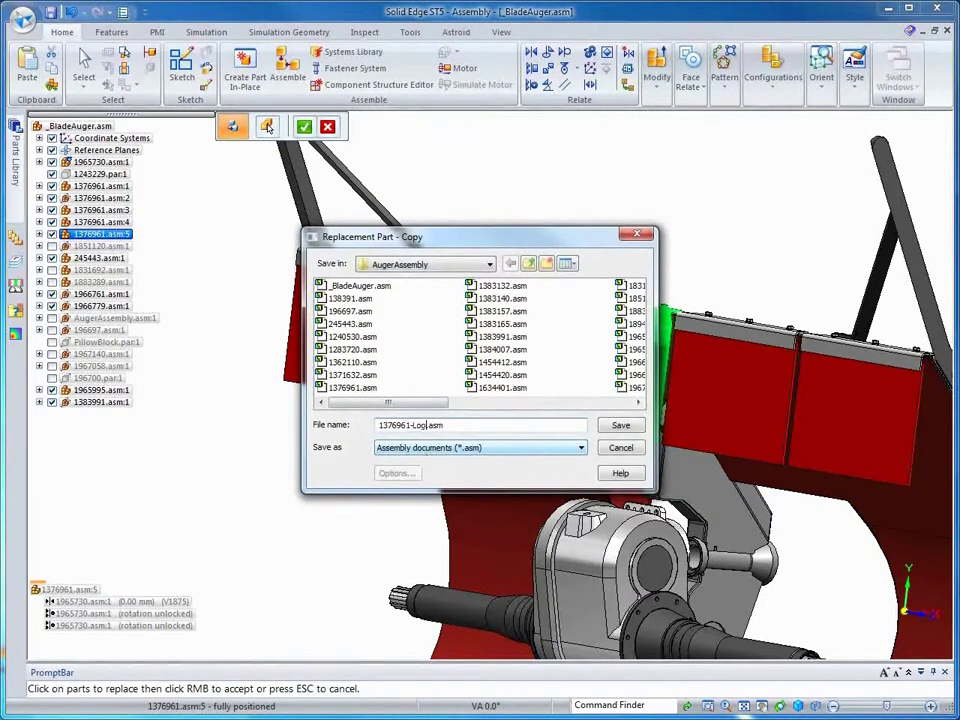
click(621, 427)
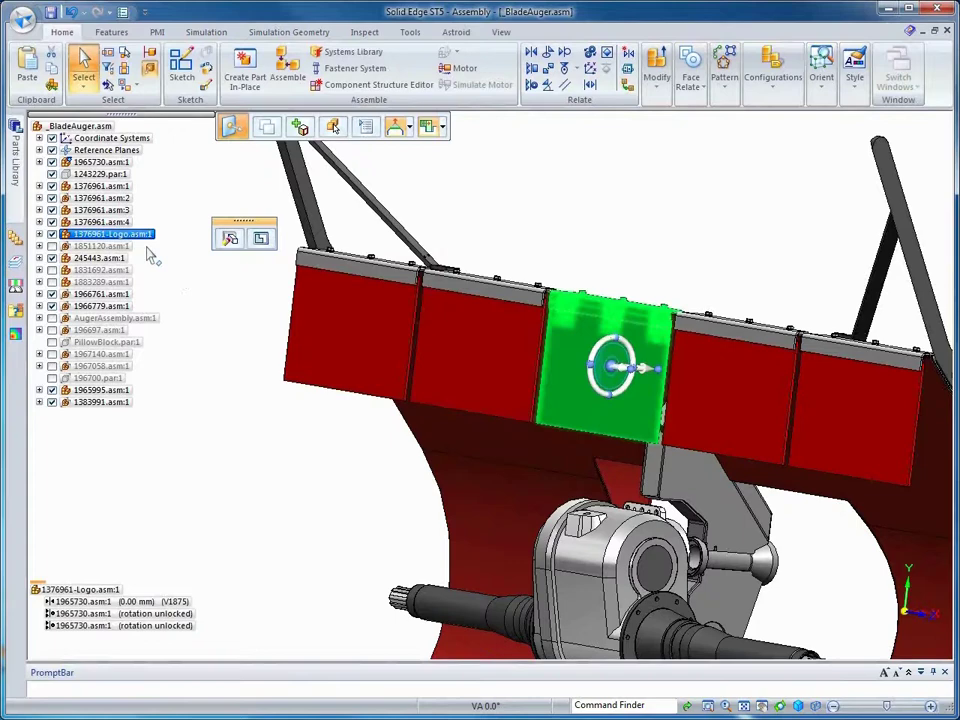
Edit 1376961-Logo.asm in place and replace its plate 1376482.par with a copy saved as 1376482-Logo.par.
click(261, 240)
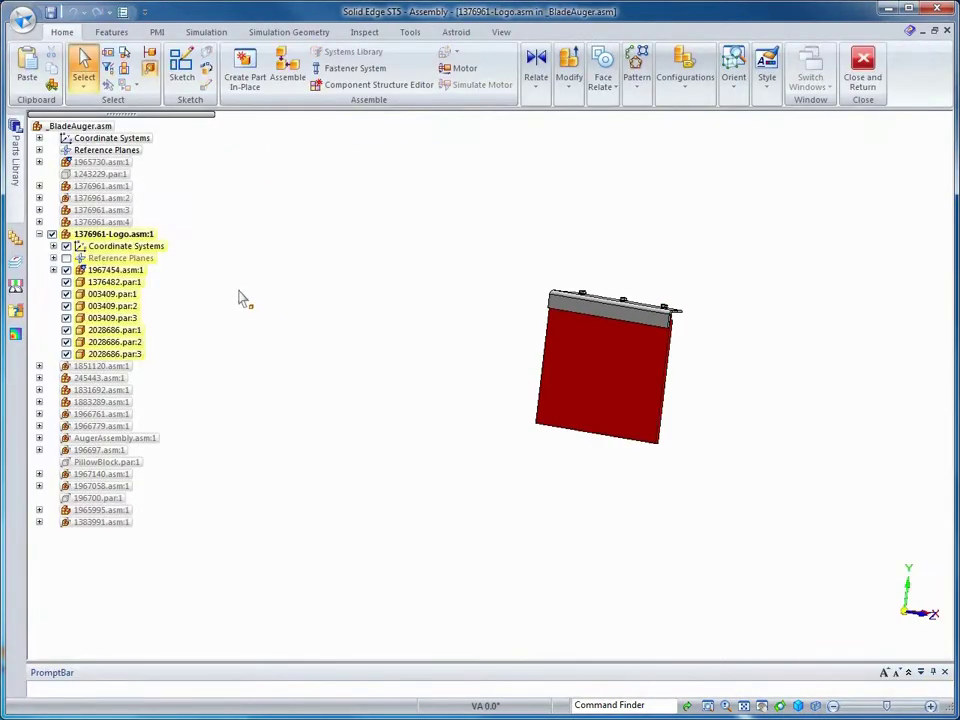
click(577, 380)
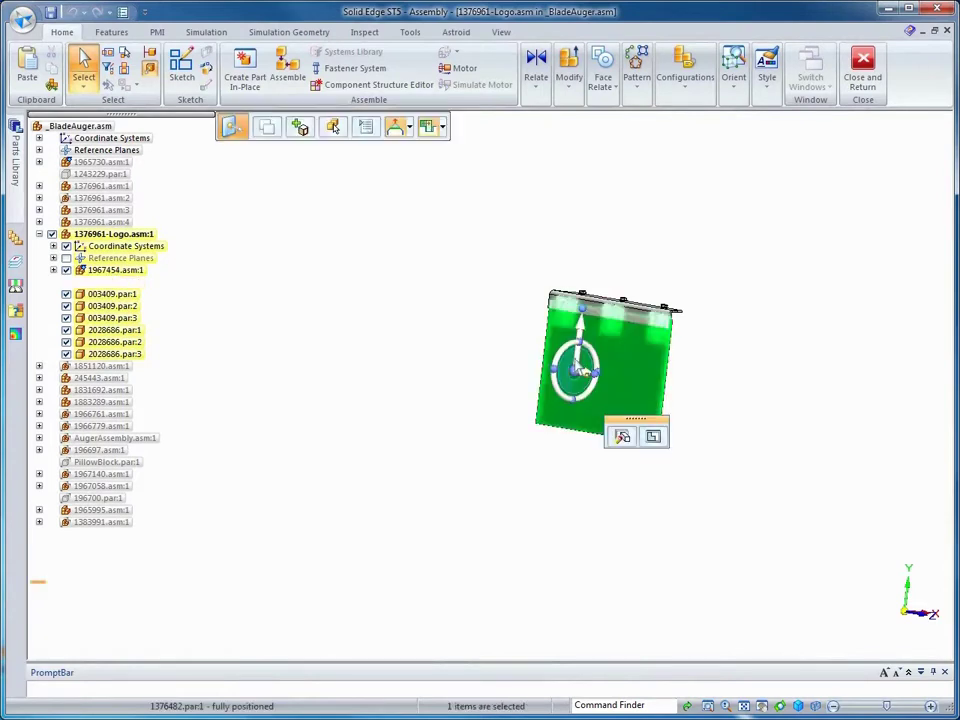
click(568, 84)
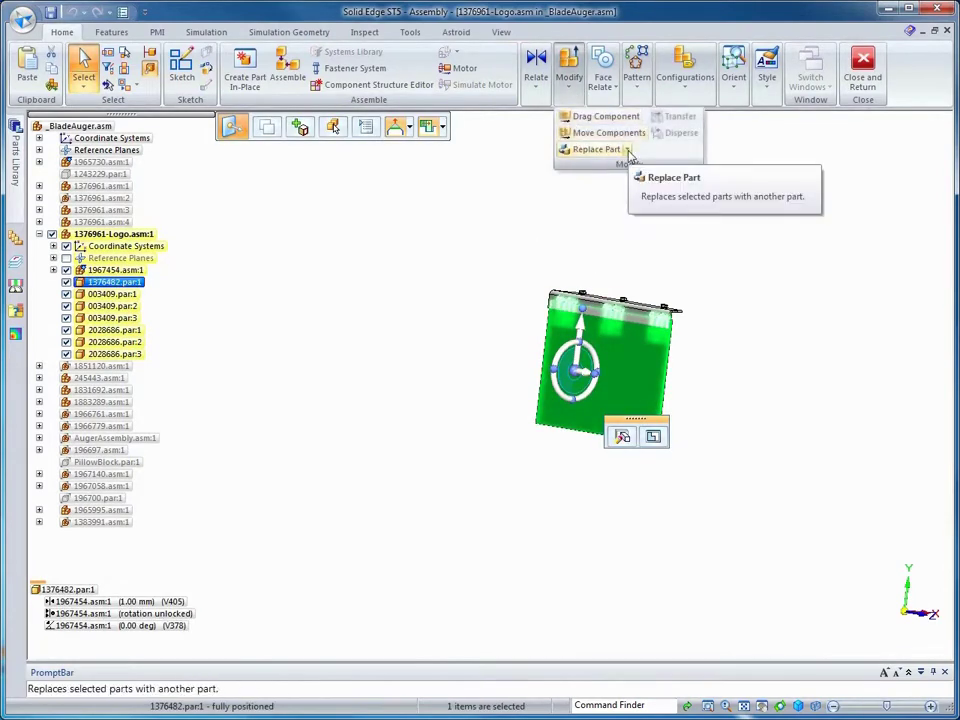
click(628, 150)
click(626, 217)
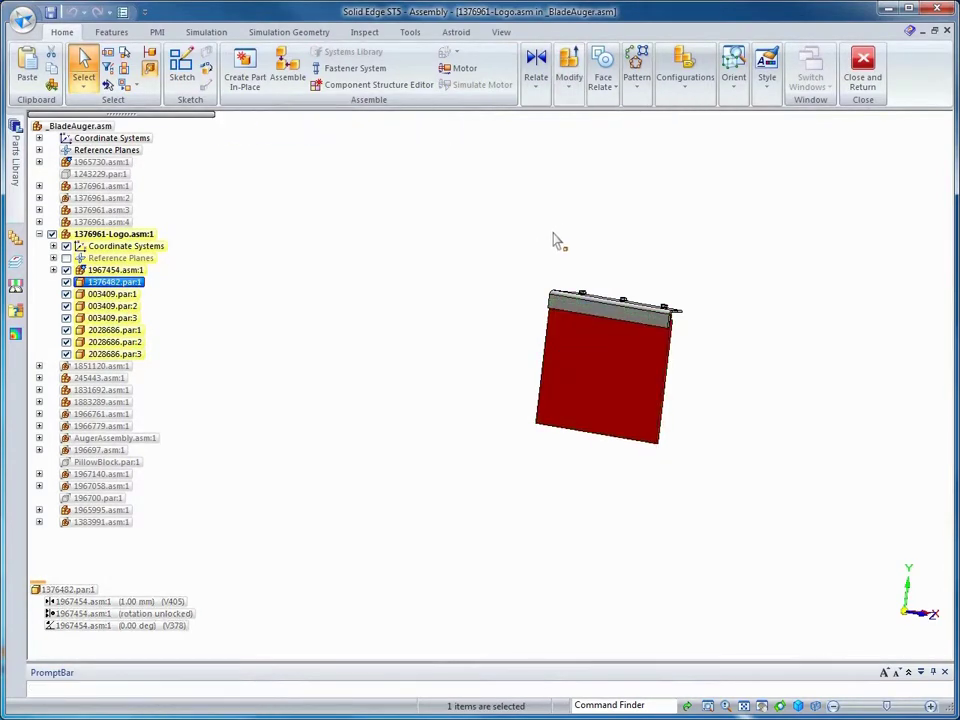
click(304, 128)
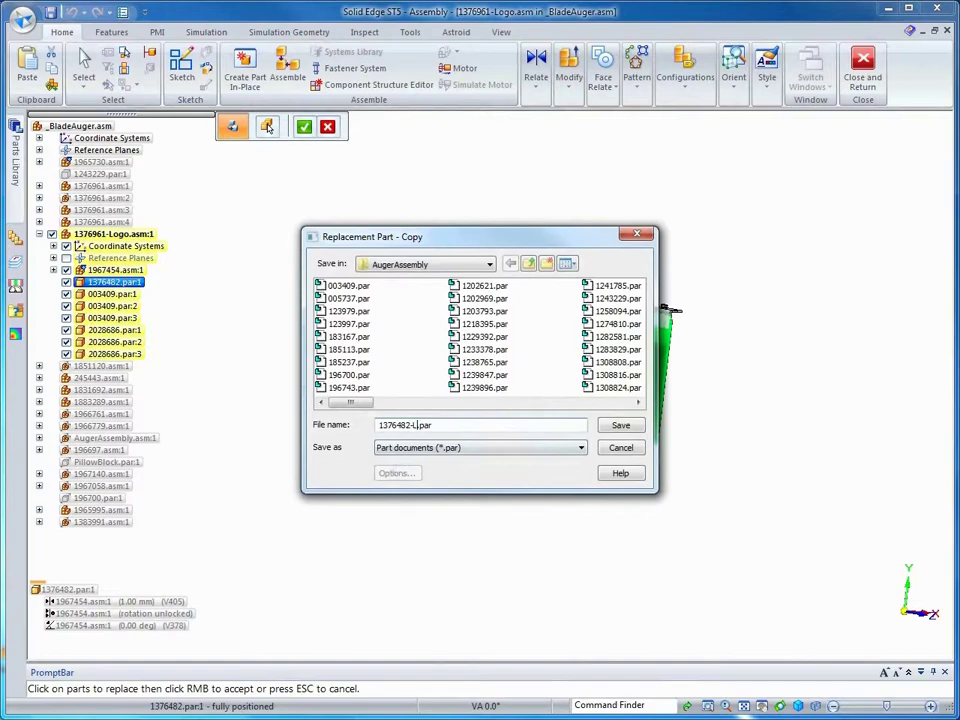
click(615, 429)
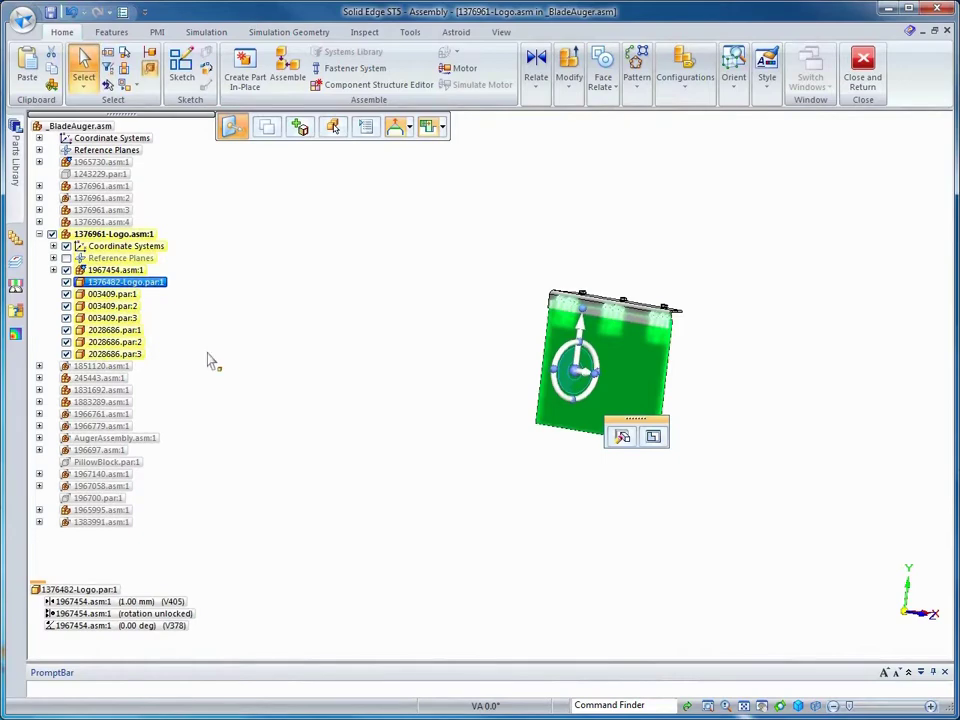
Open the plate 1376482-Logo.par for in-place editing and show the surrounding assembly components.
click(320, 450)
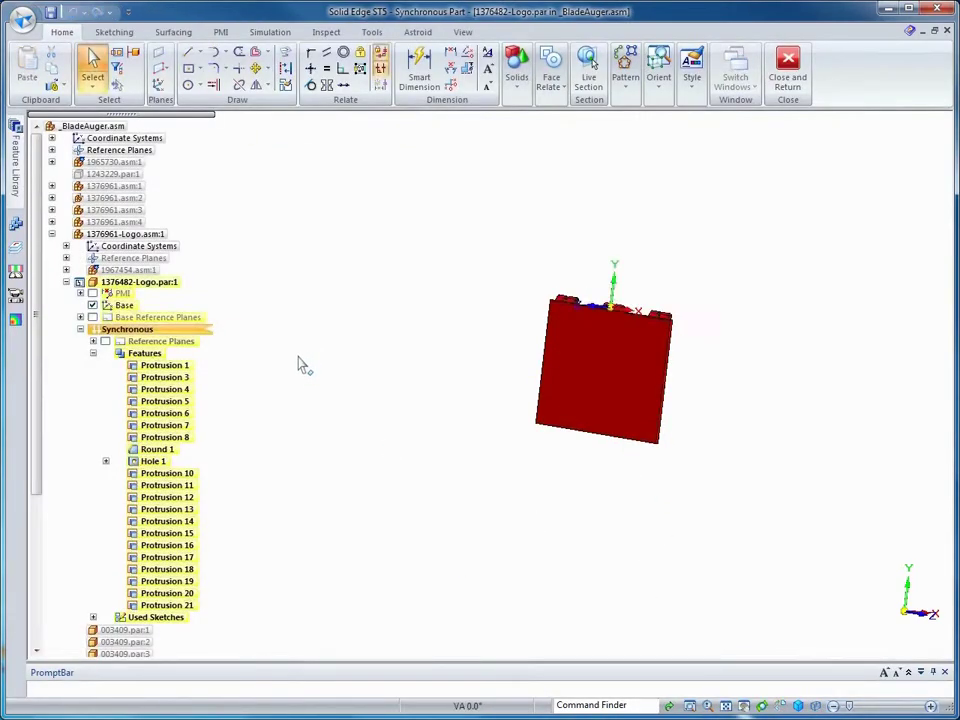
right_click(784, 288)
click(782, 232)
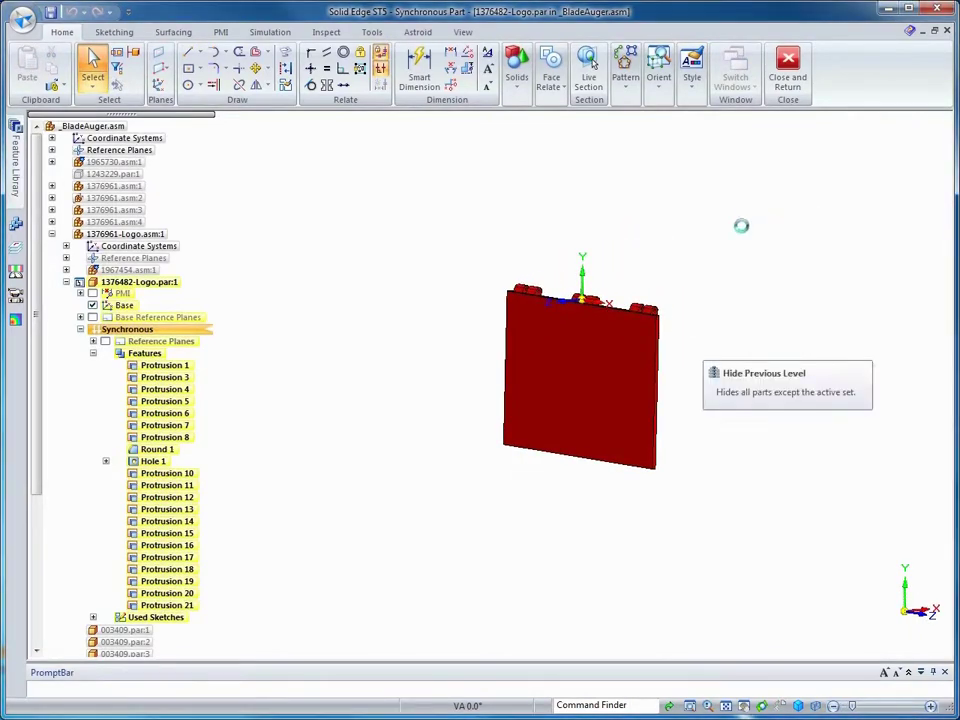
Widen the plate symmetrically to 550 mm by moving its side face, and hide the surrounding assembly components.
click(656, 372)
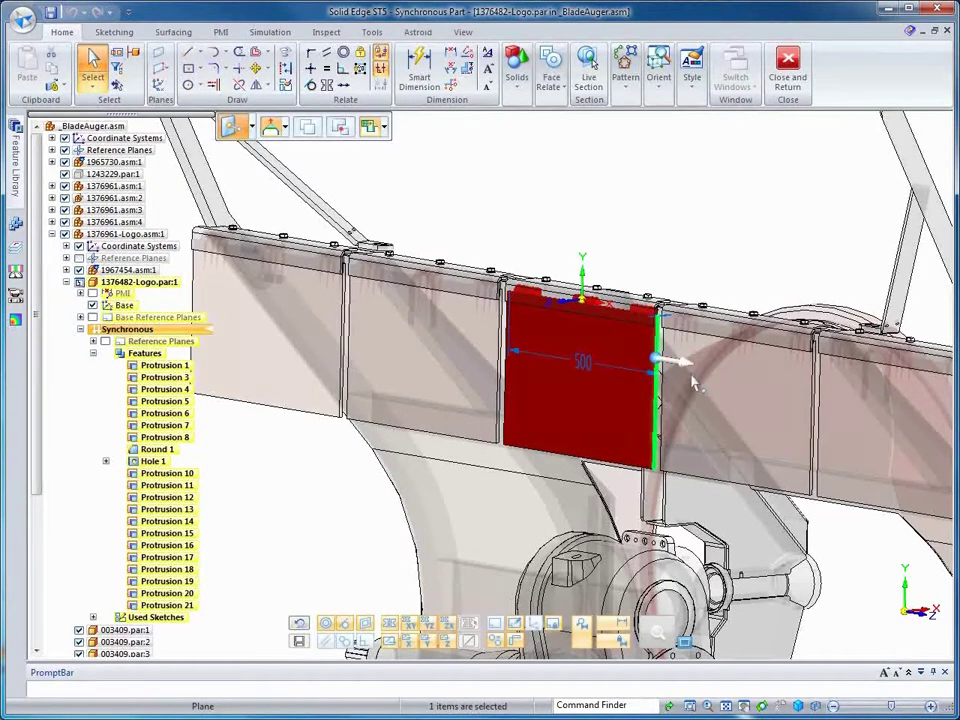
click(672, 362)
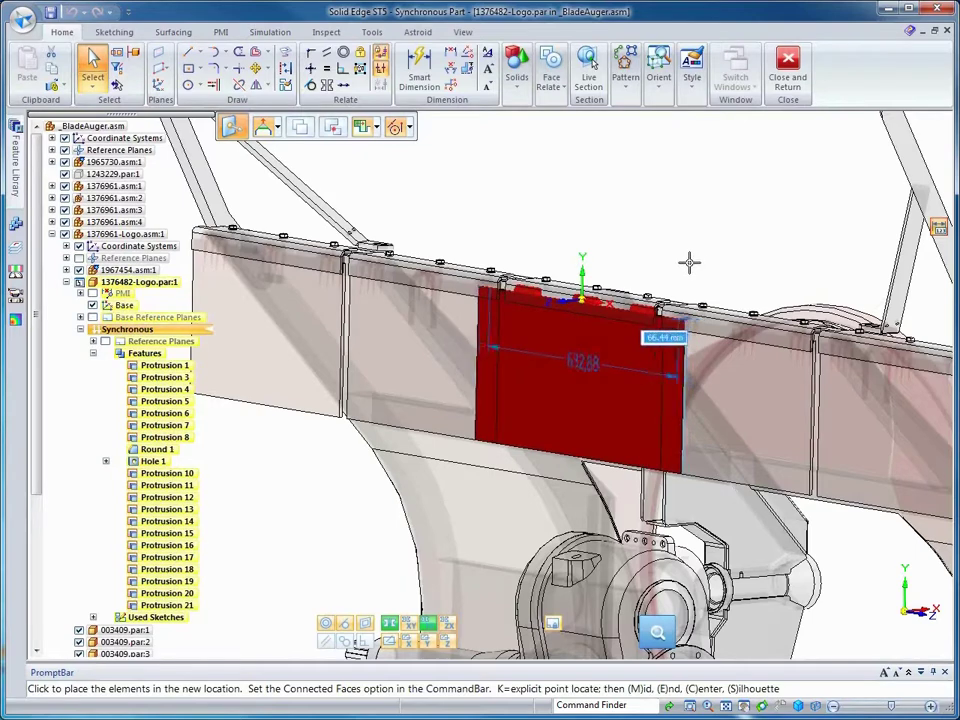
text(2)
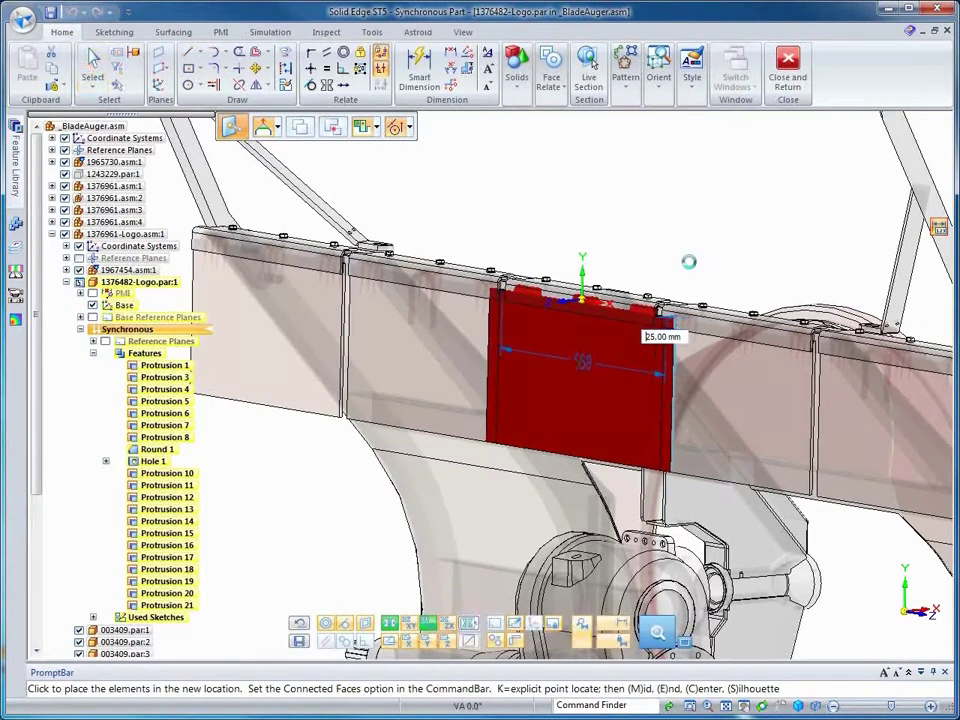
key(Escape)
right_click(655, 224)
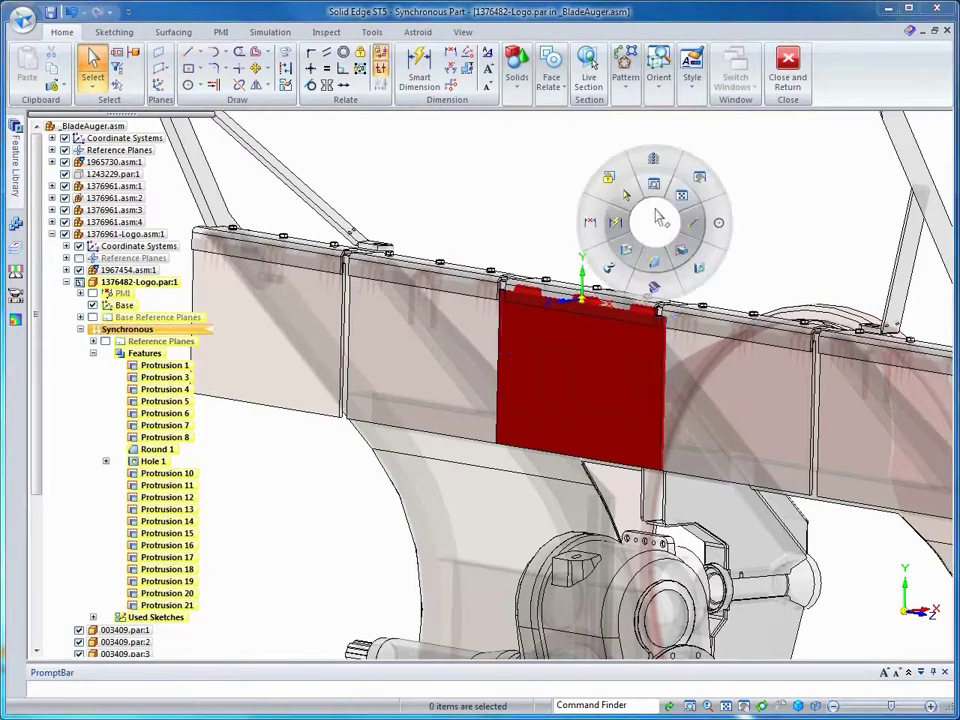
click(657, 179)
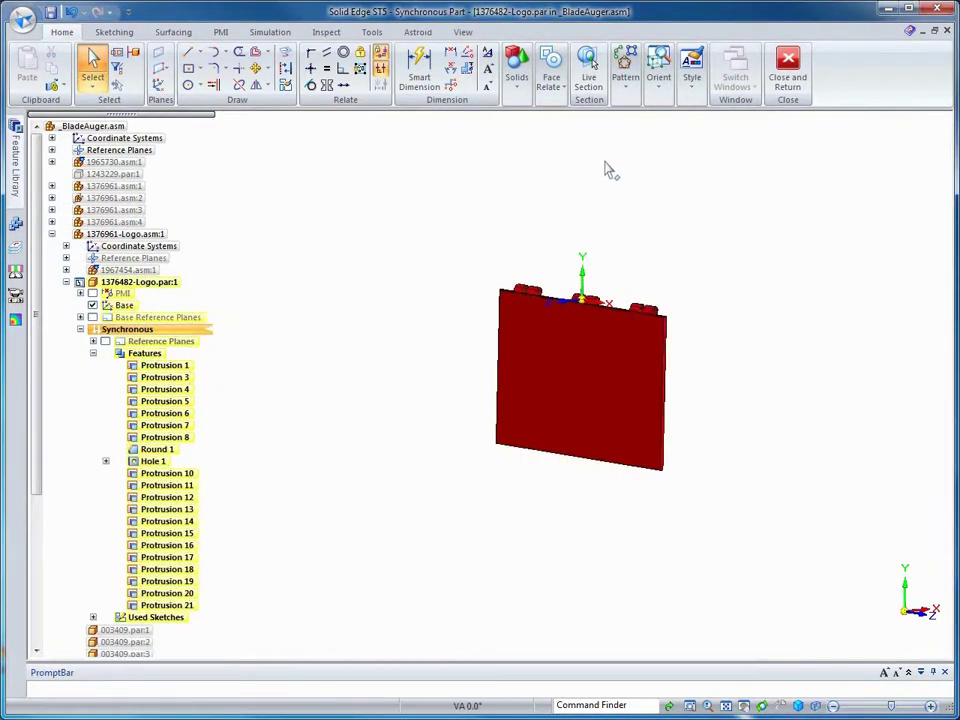
Insert a part copy of logo schmidt.par into the plate as a construction body at scale 1 with colors copied.
click(54, 86)
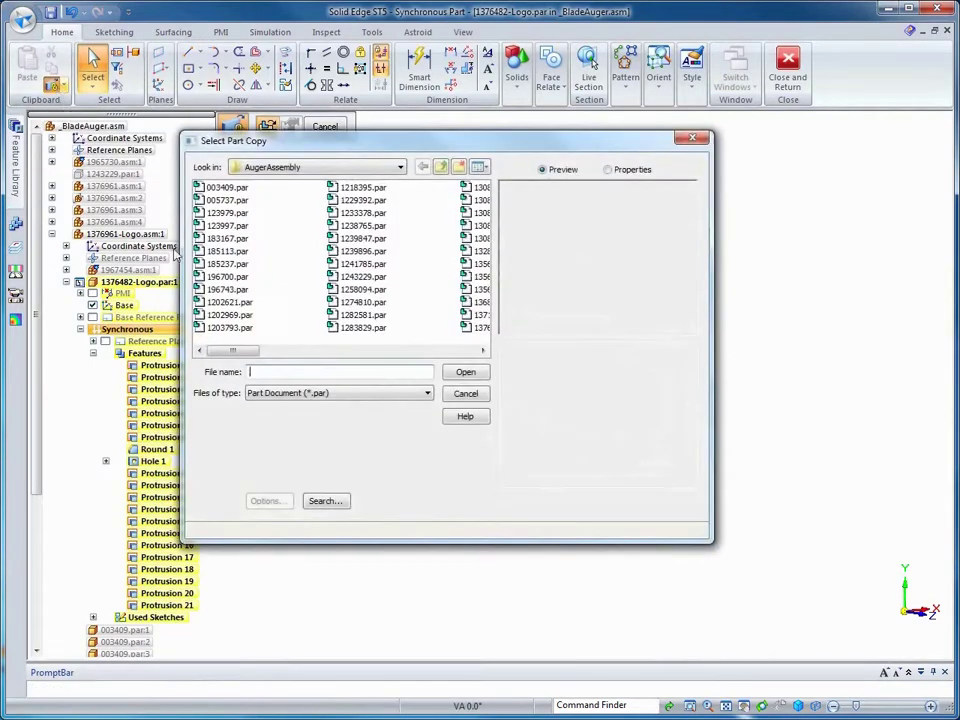
click(350, 282)
text(logo schmidt)
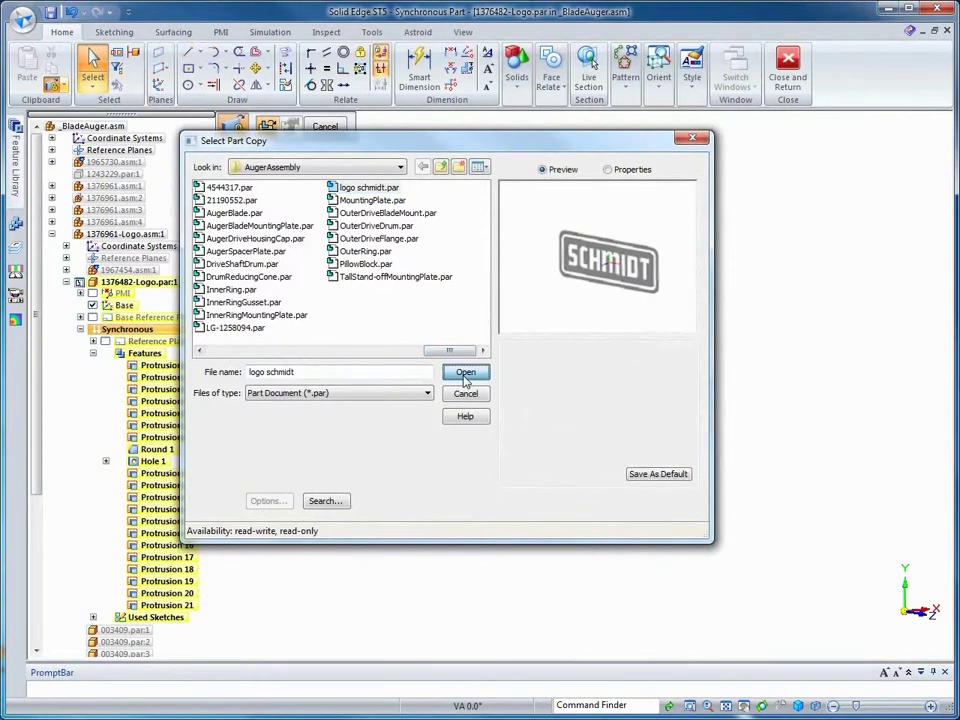
click(466, 373)
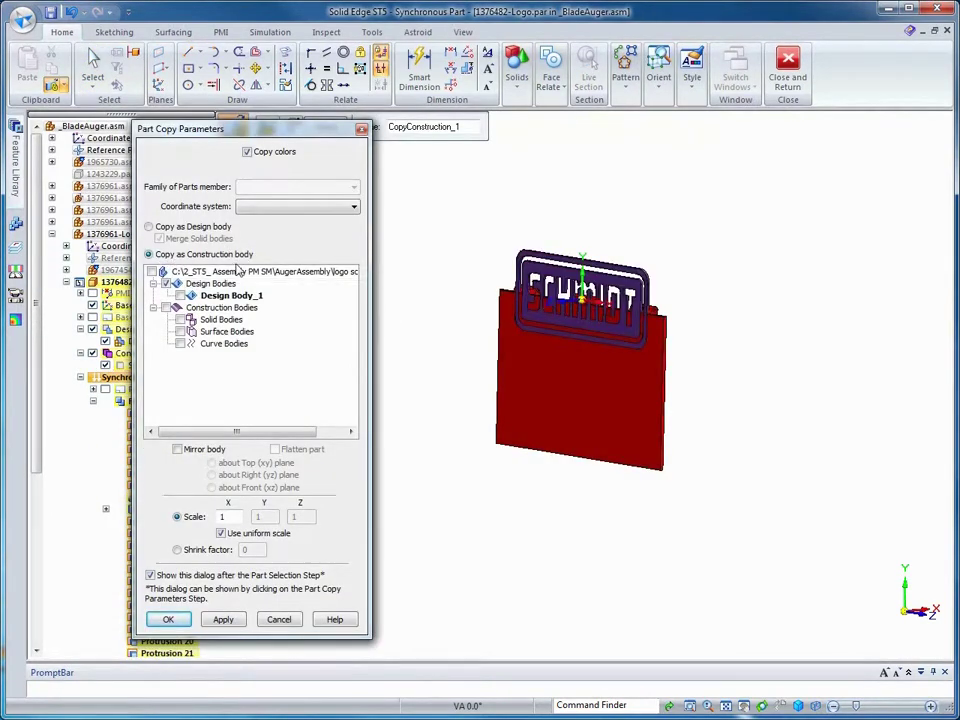
click(168, 620)
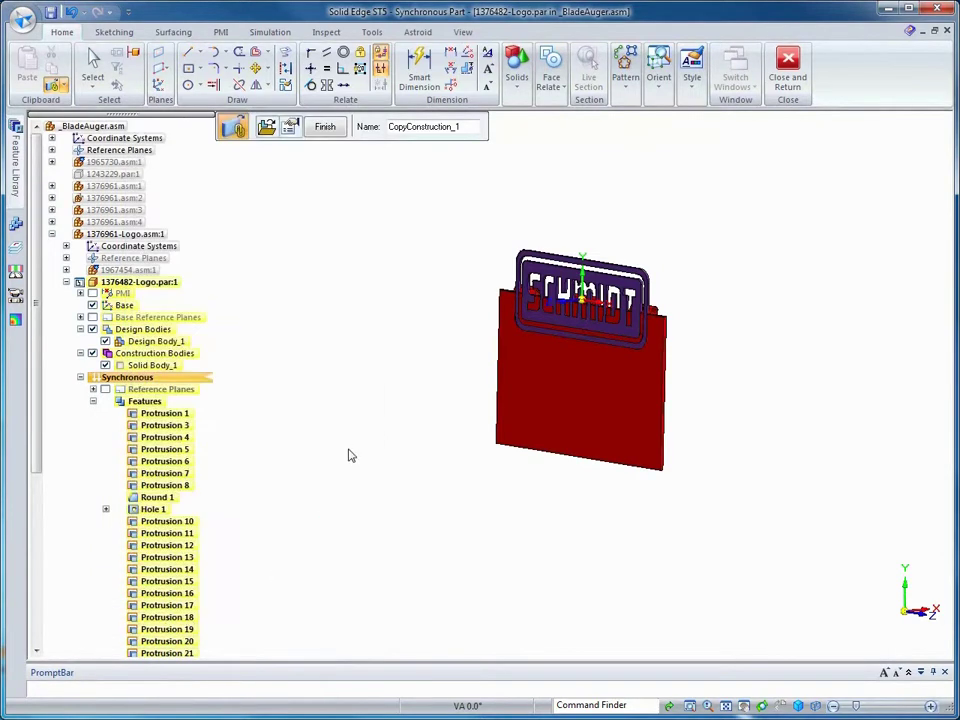
click(326, 128)
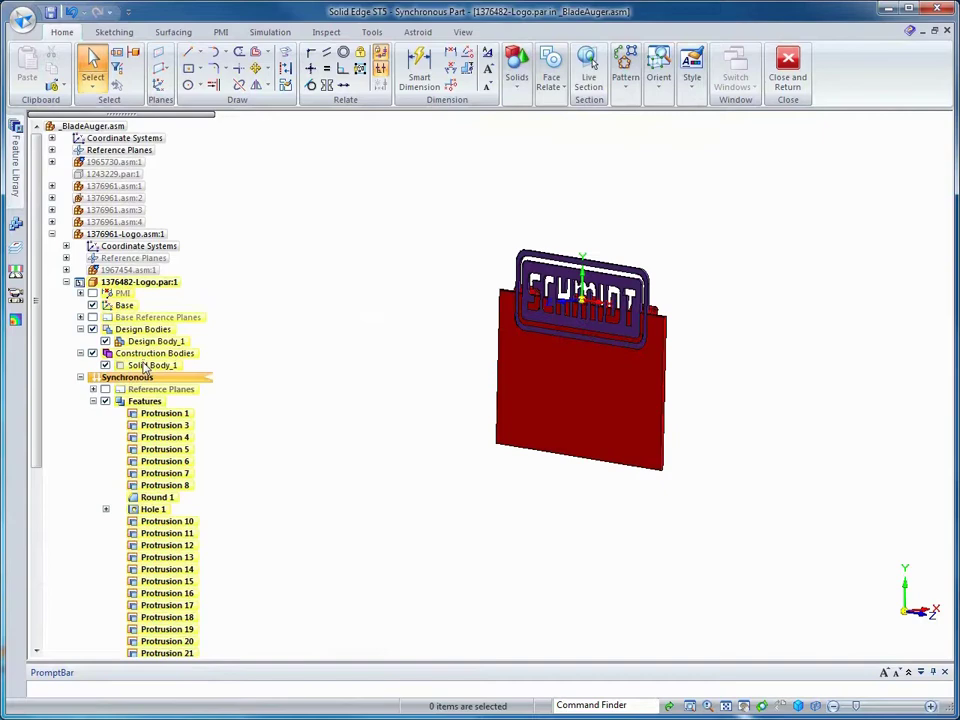
Move the SCHMIDT logo construction body down so it sits in the middle of the plate's front face.
click(150, 365)
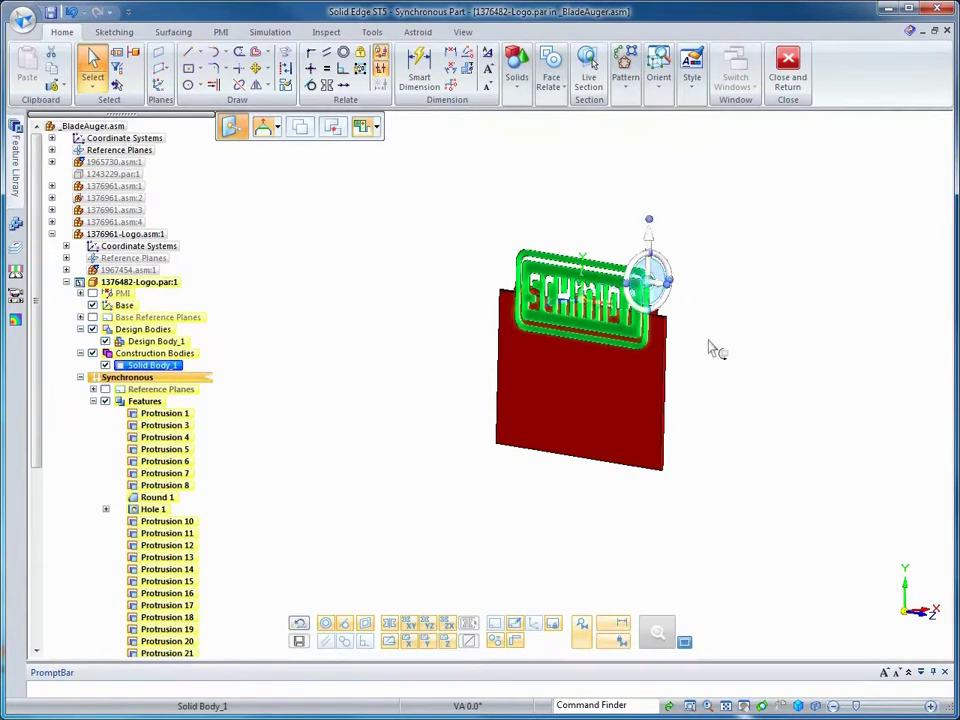
click(581, 637)
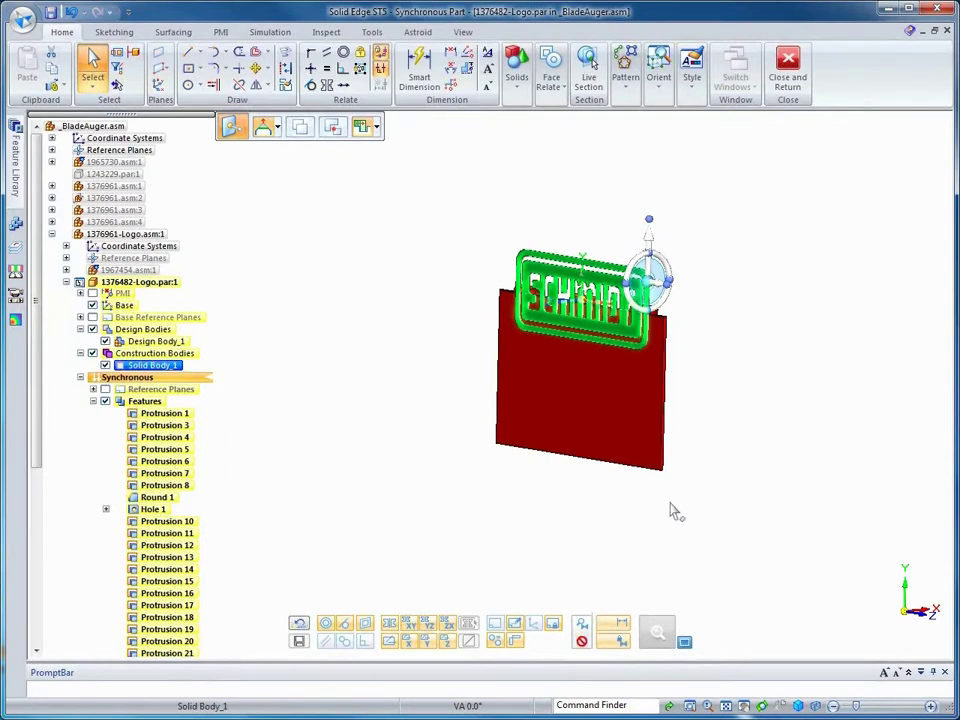
click(658, 250)
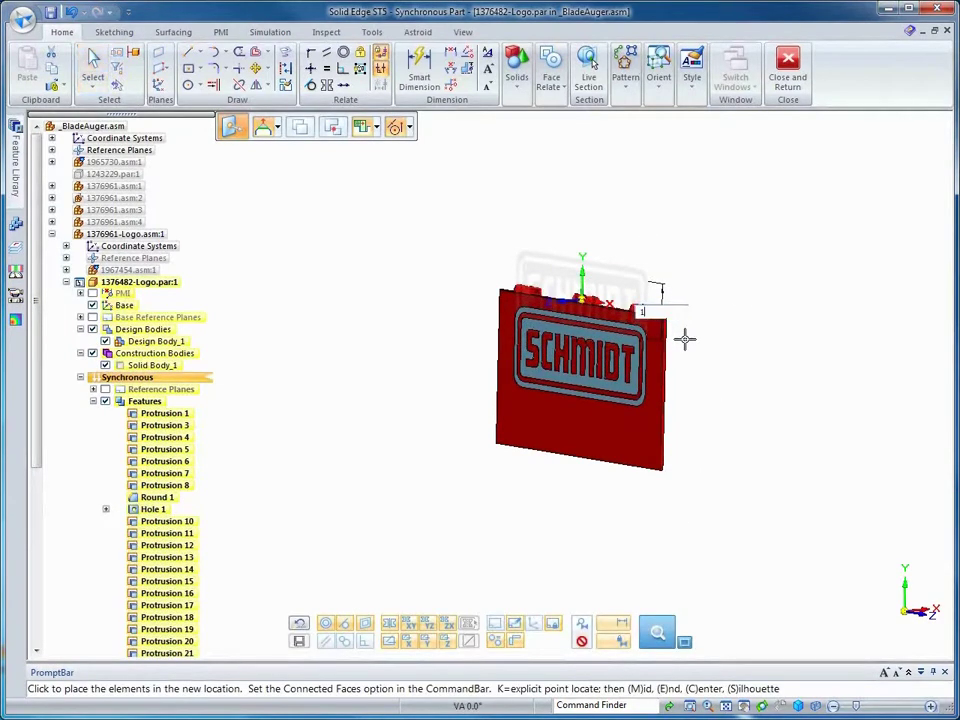
click(776, 286)
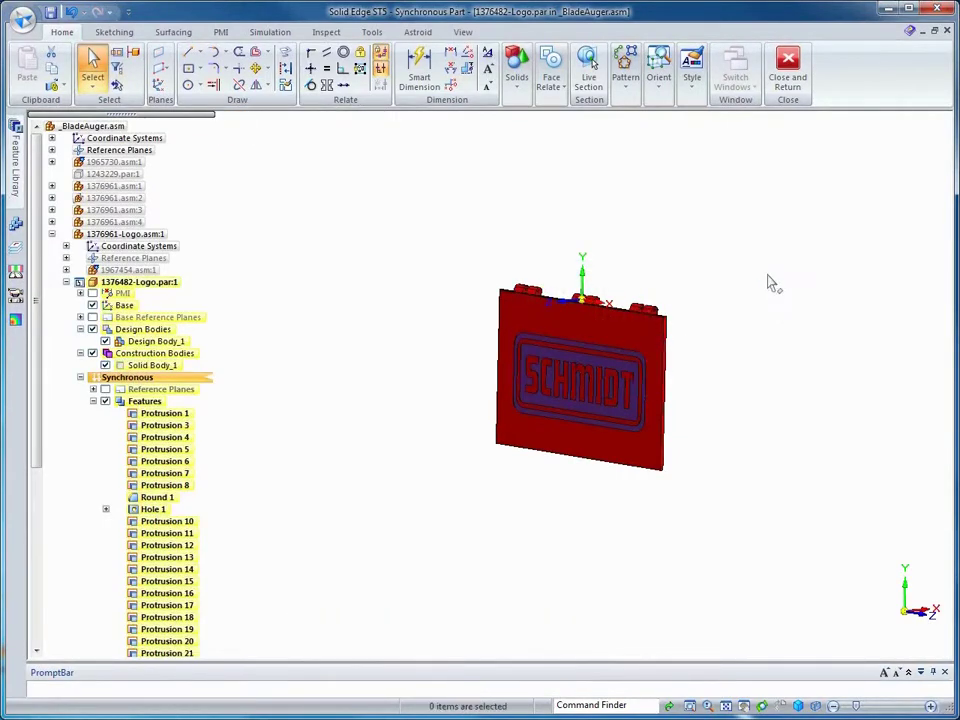
Subtract the SCHMIDT logo construction body from the plate's design body.
click(516, 72)
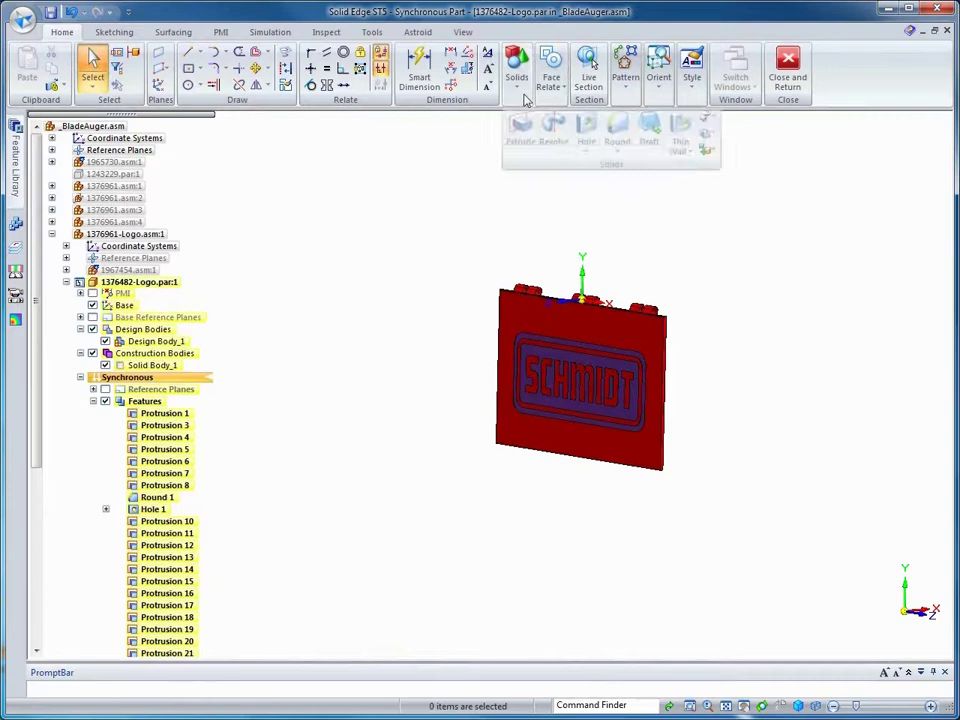
click(710, 150)
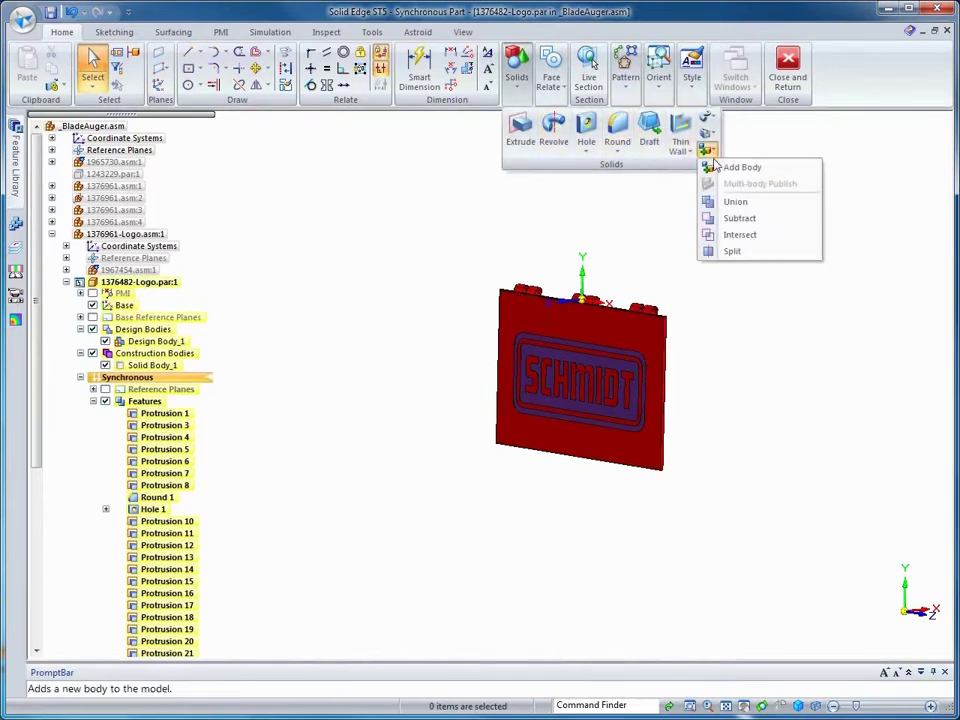
click(727, 218)
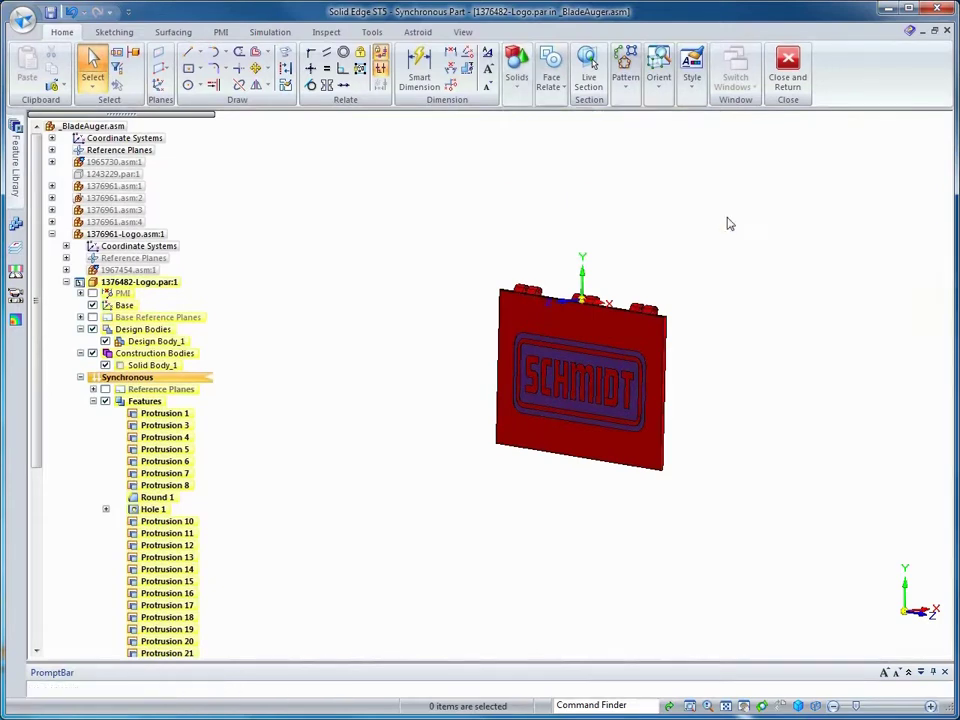
click(647, 348)
right_click(620, 397)
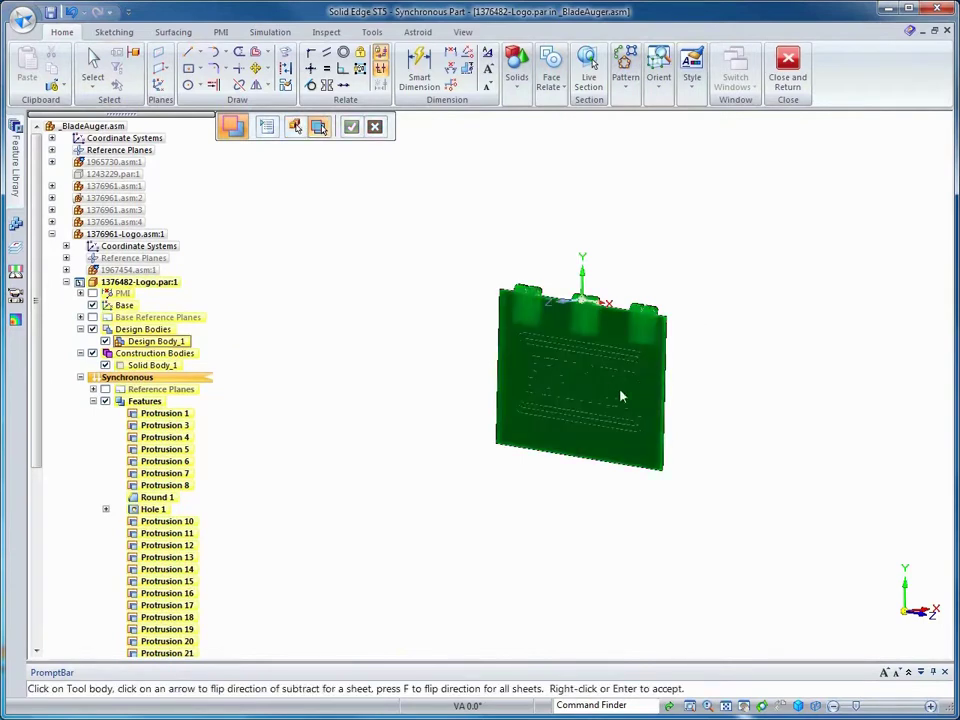
click(612, 375)
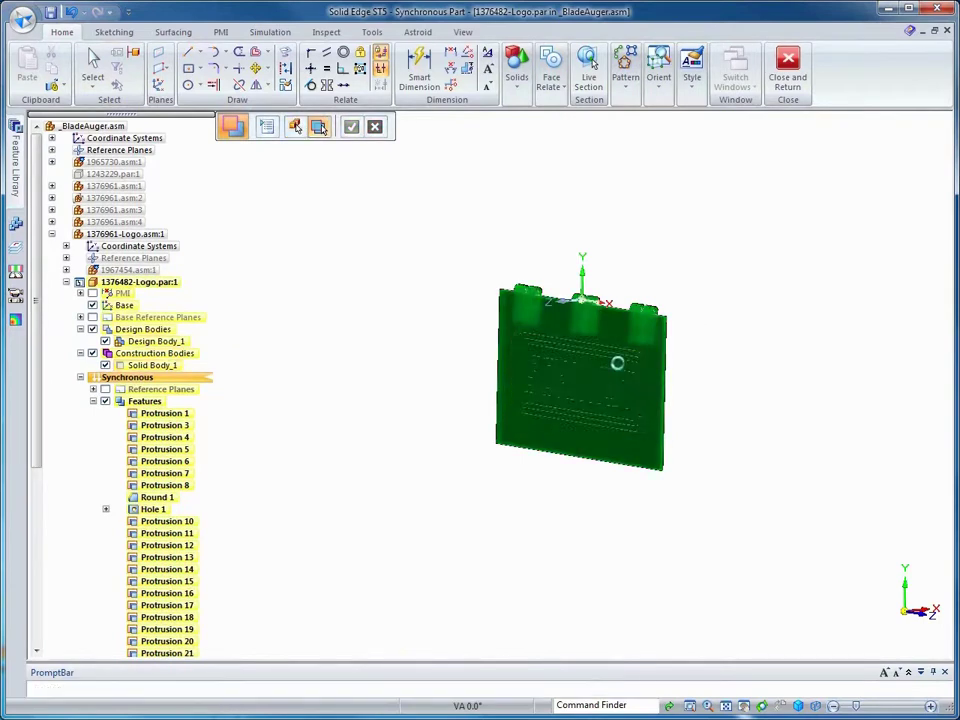
right_click(709, 255)
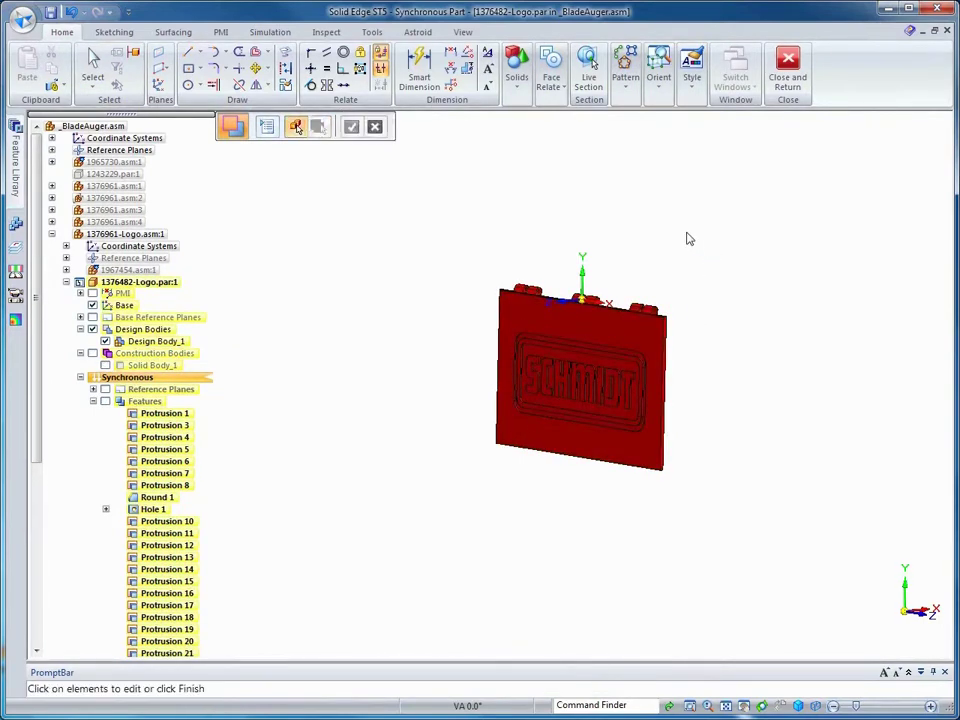
key(Escape)
Paint the recessed SCHMIDT logo faces white with Part Painter, using the Face selection.
click(463, 32)
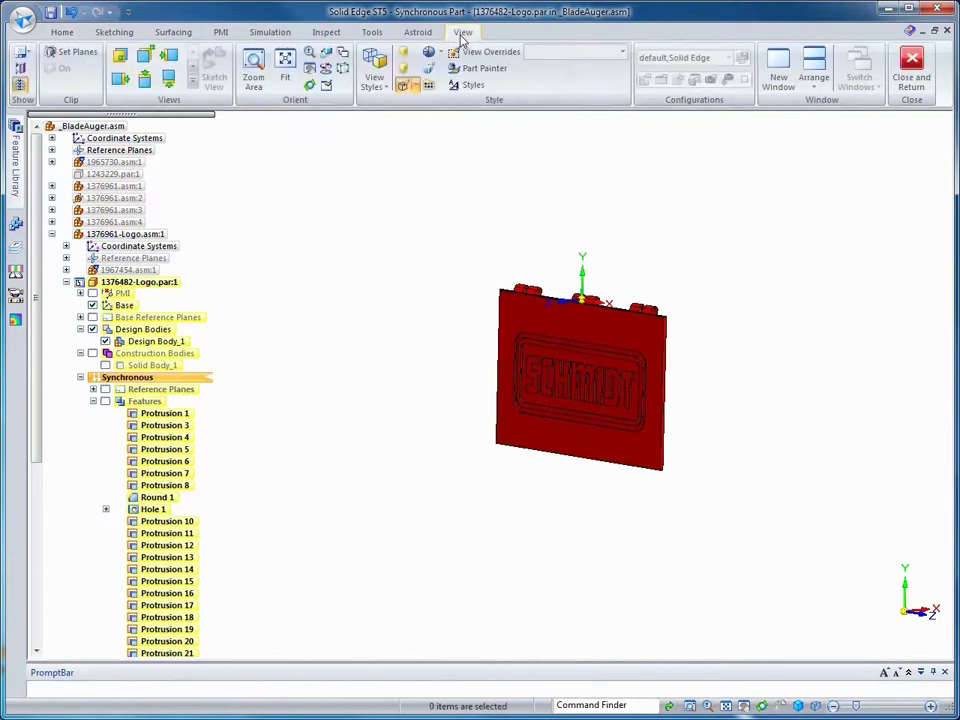
click(472, 69)
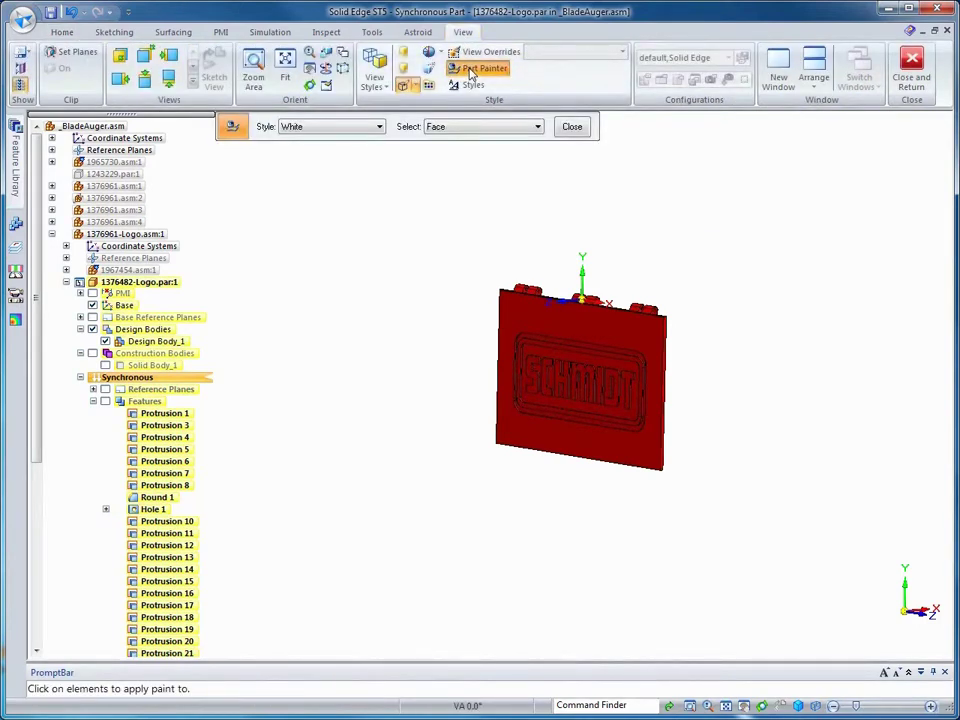
click(540, 408)
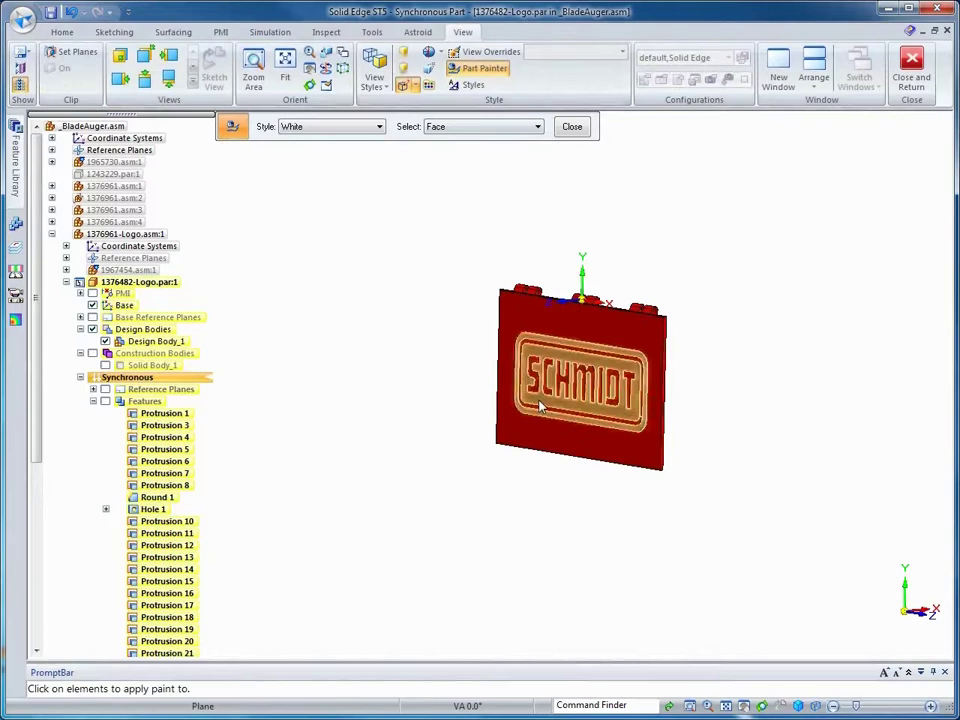
click(572, 127)
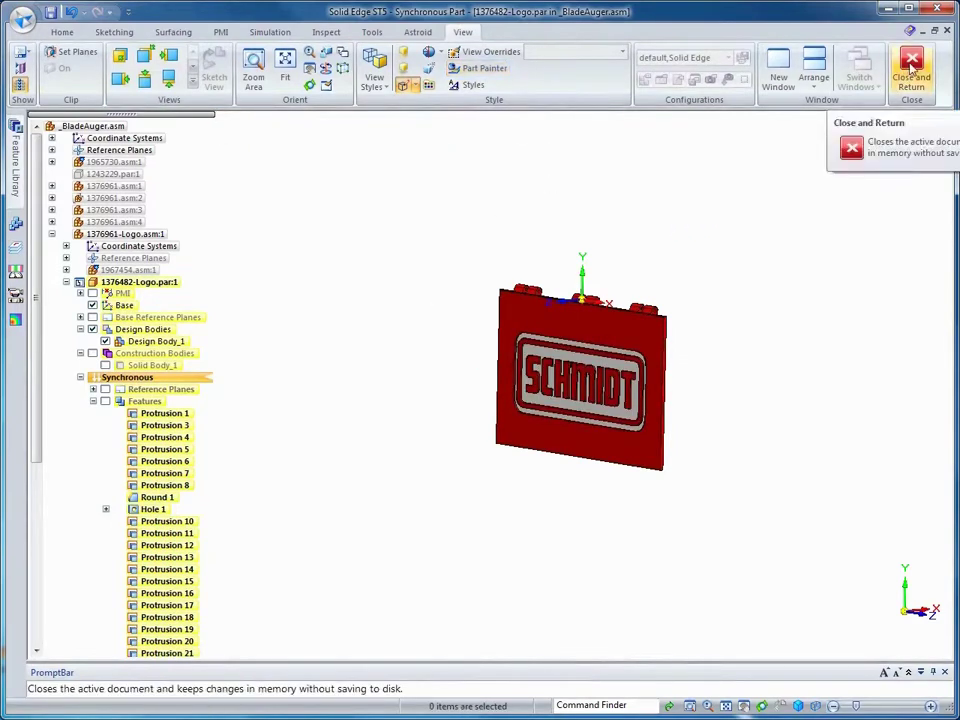
Return to the top-level _BladeAuger assembly and apply the 02-Drag Wheel Assembly display configuration.
click(911, 70)
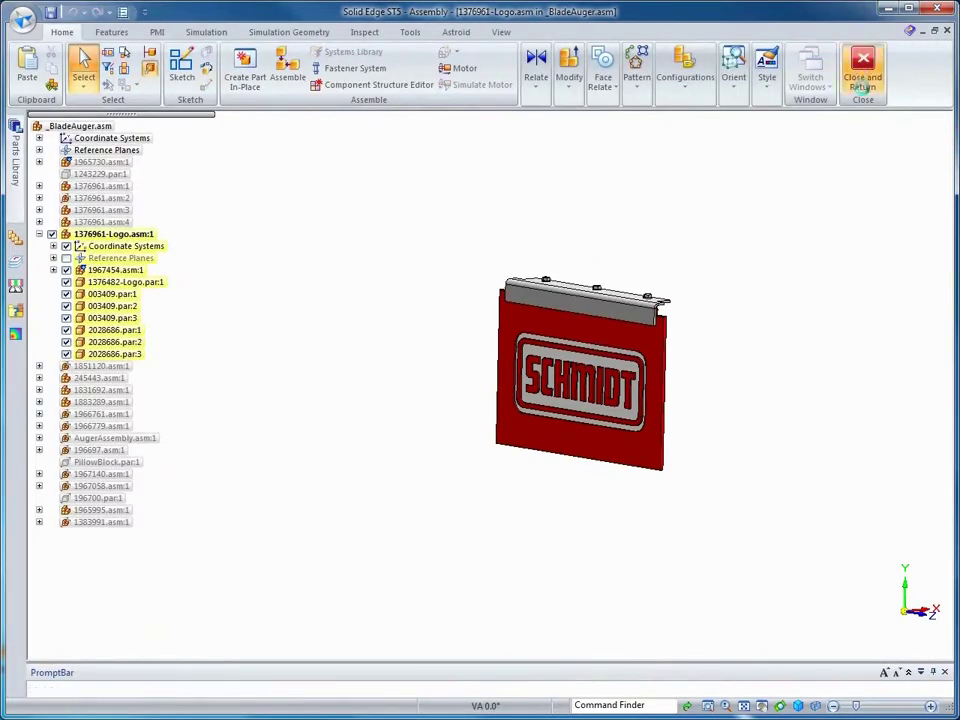
click(868, 68)
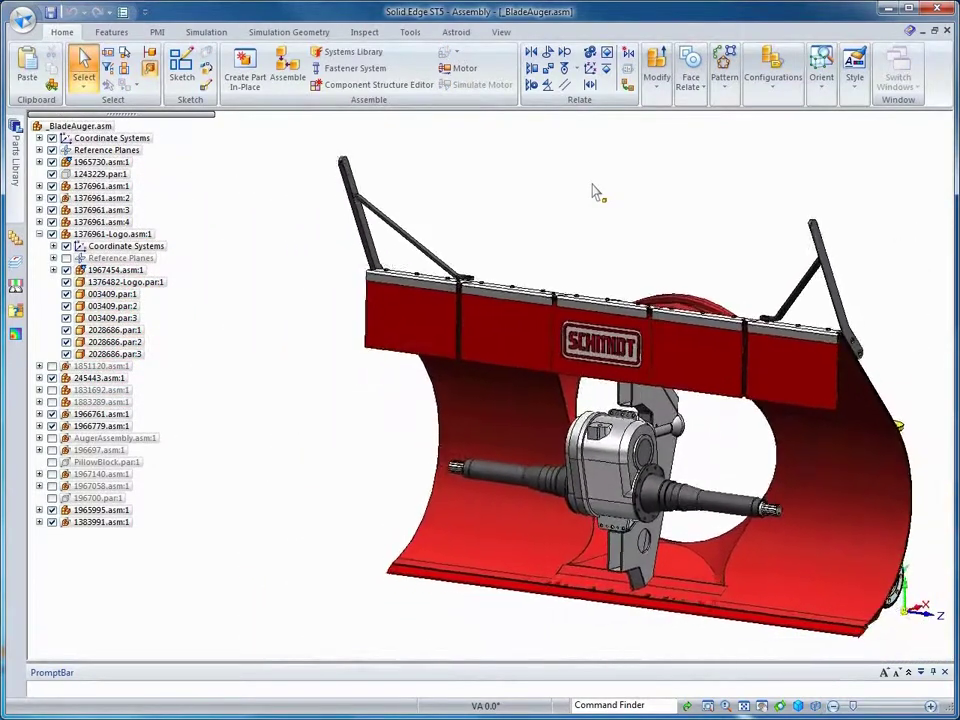
click(773, 96)
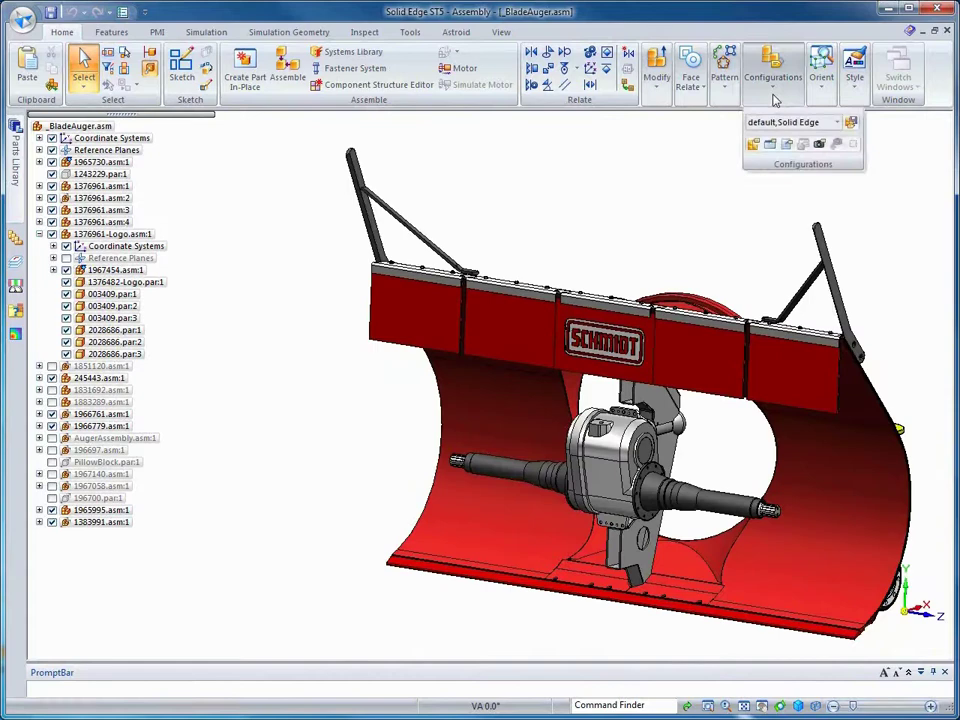
click(782, 122)
click(792, 156)
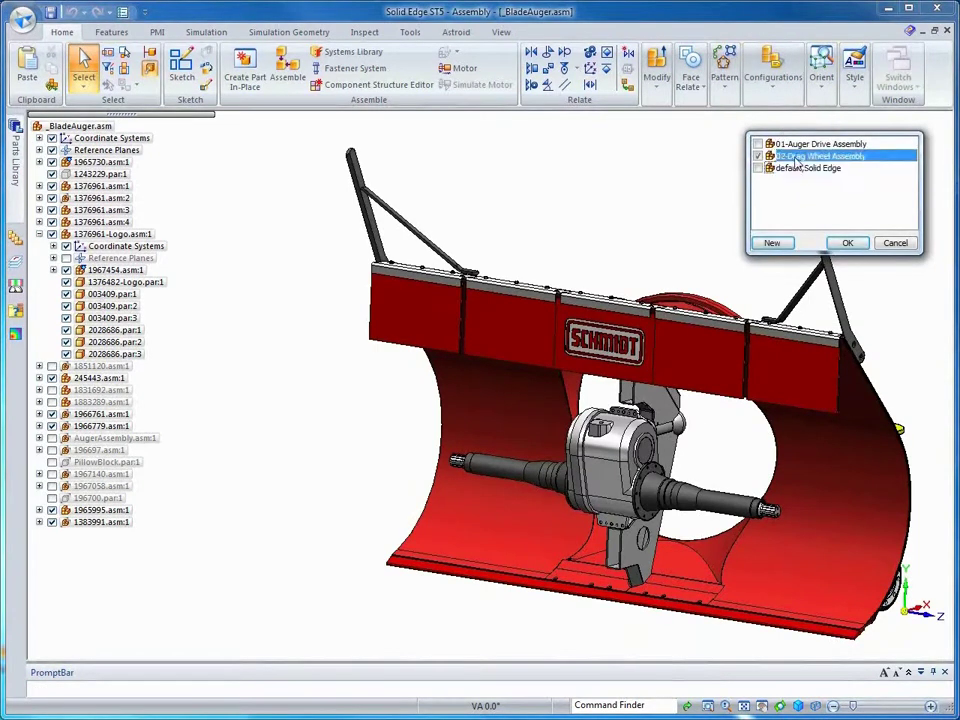
click(847, 243)
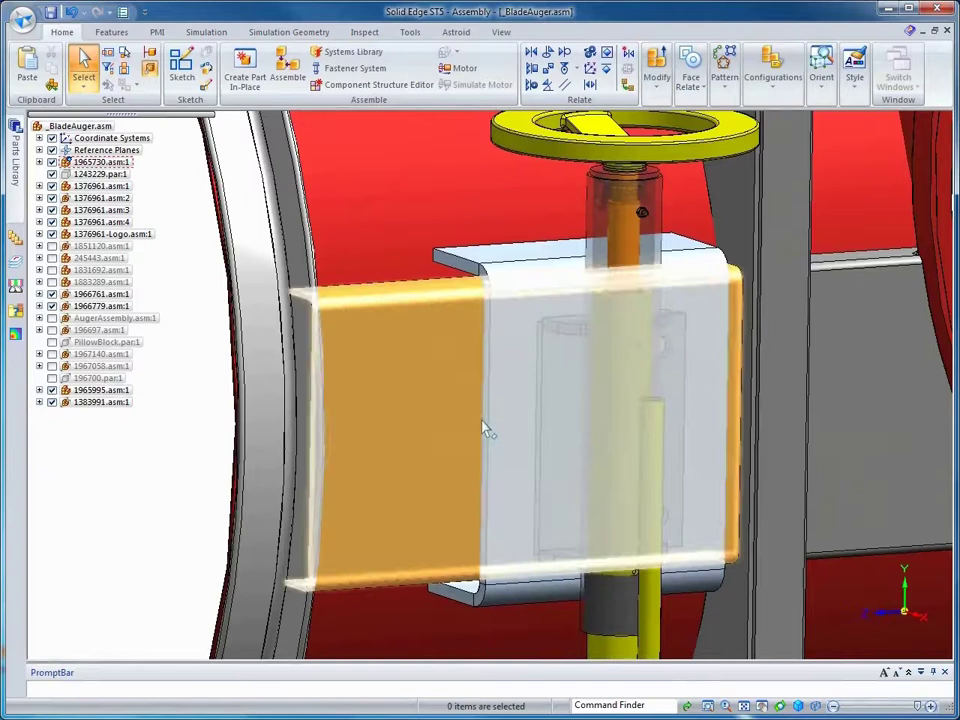
Add 90° flanges along both vertical edge faces of the wheel bracket 1966001.psm, overriding the bend radius with 12 mm.
click(489, 427)
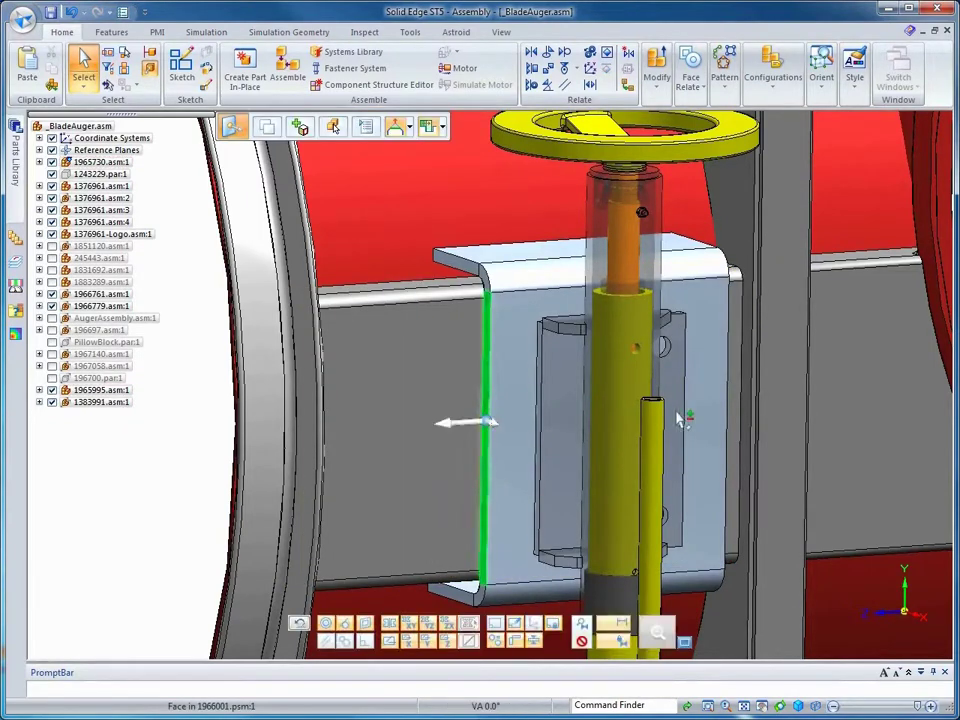
ctrl+click(726, 418)
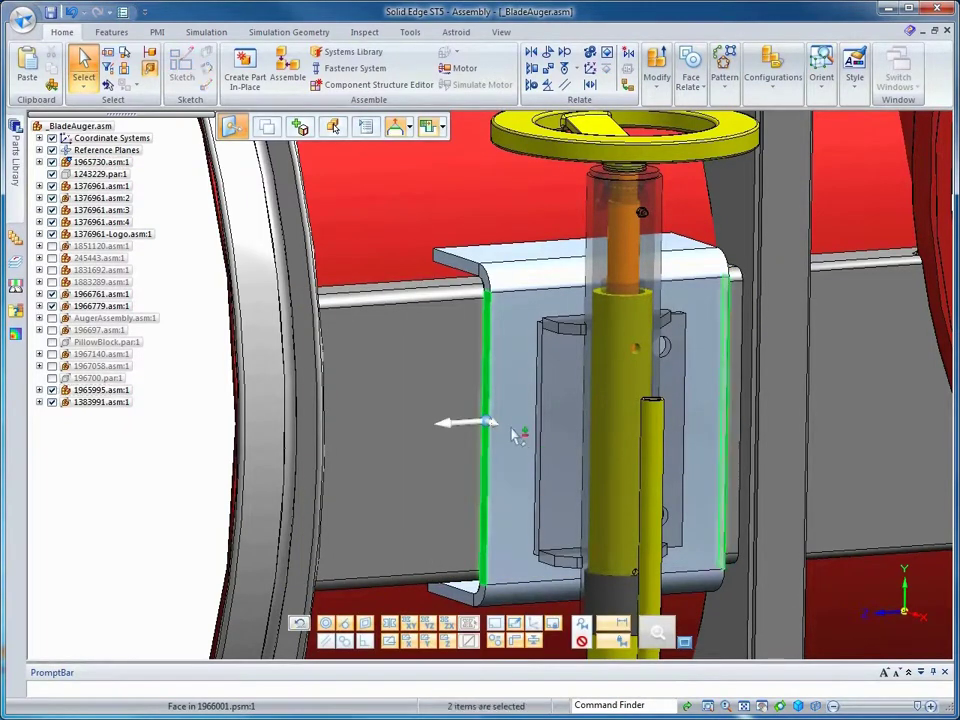
click(493, 424)
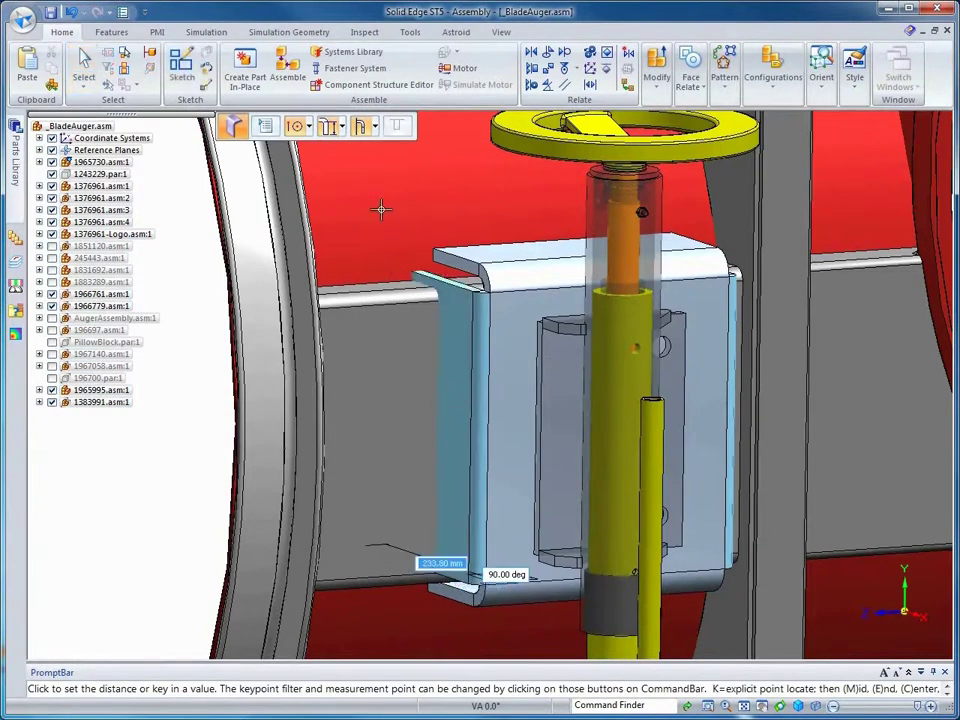
click(265, 127)
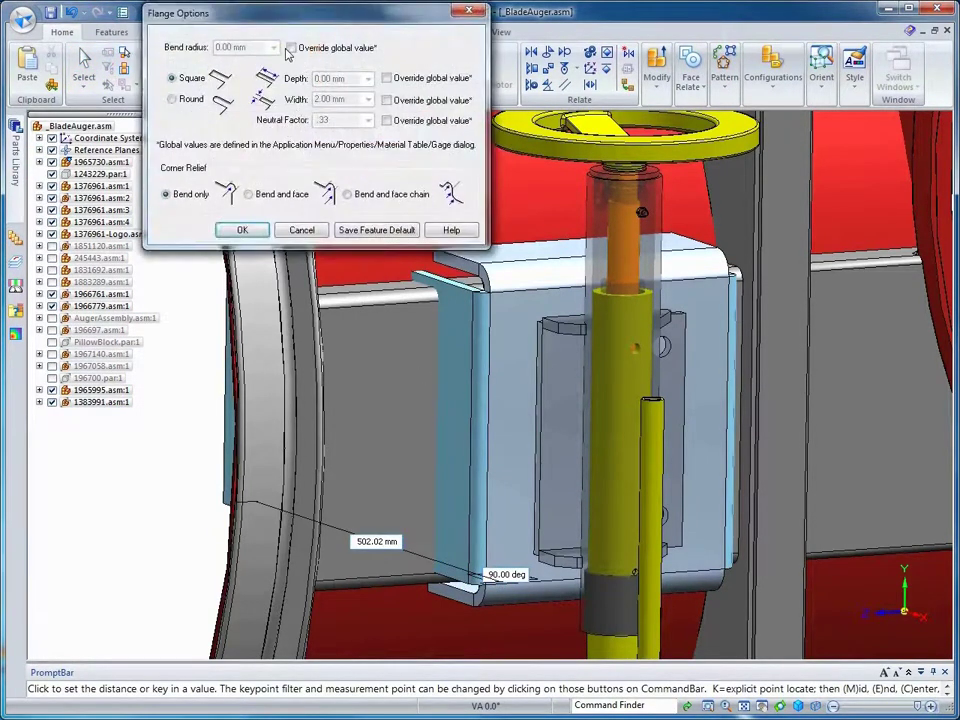
click(274, 48)
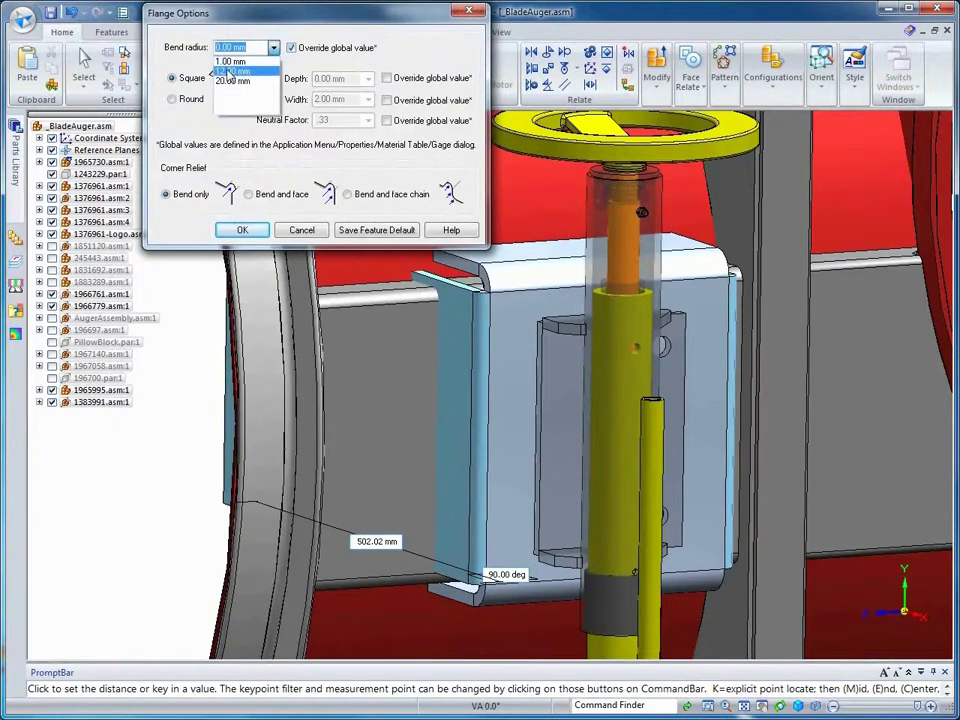
click(231, 71)
click(241, 231)
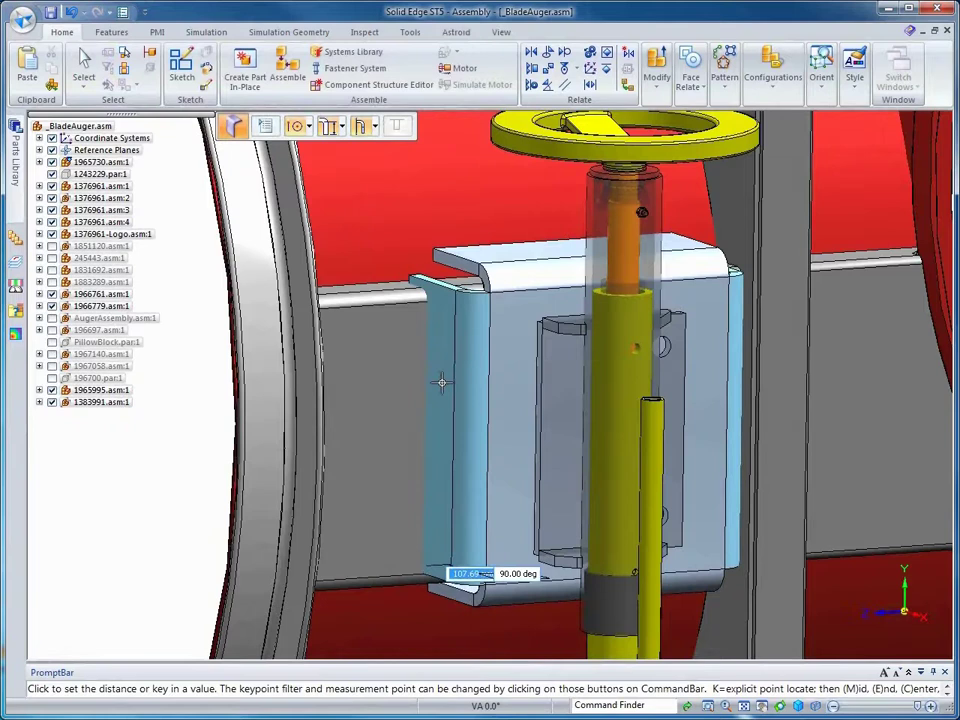
key(Return)
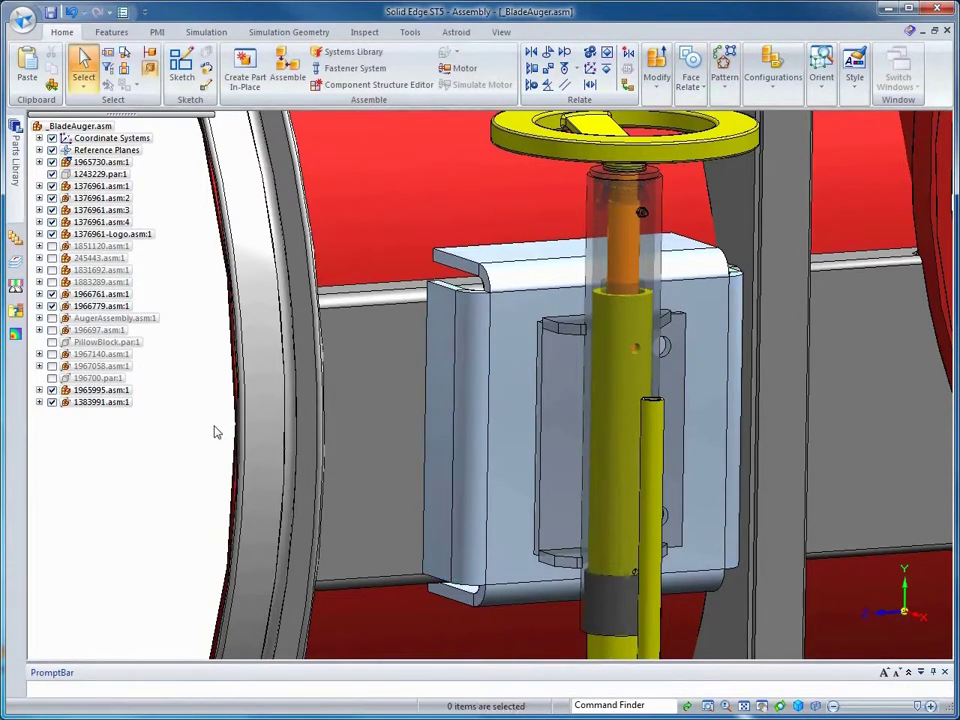
Open the wheel bracket 1966001.psm for in-place editing.
click(480, 440)
right_click(501, 381)
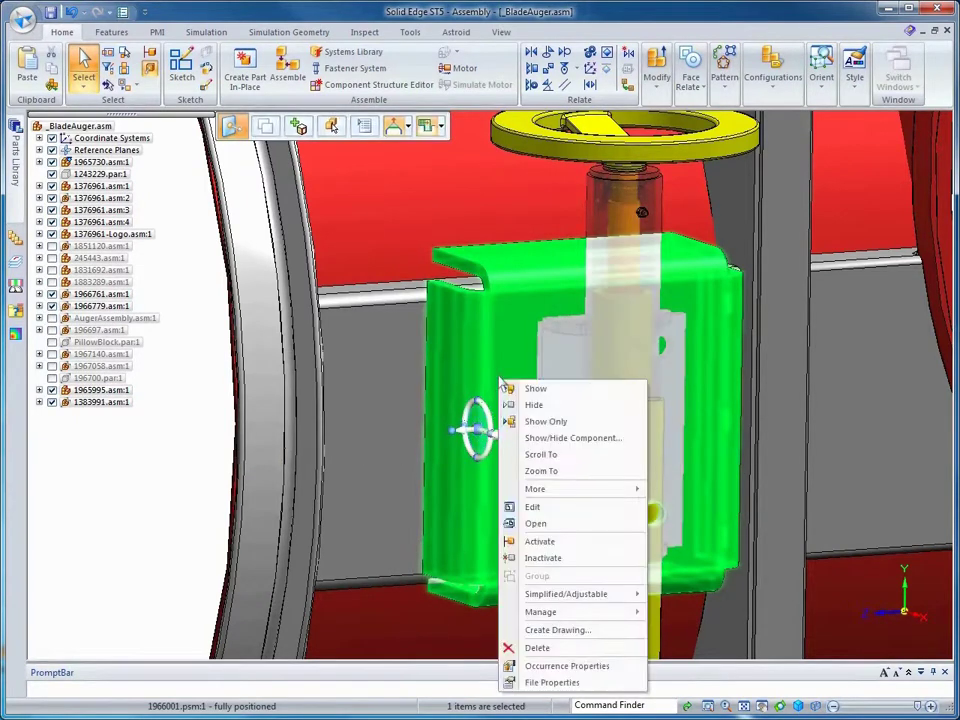
click(533, 507)
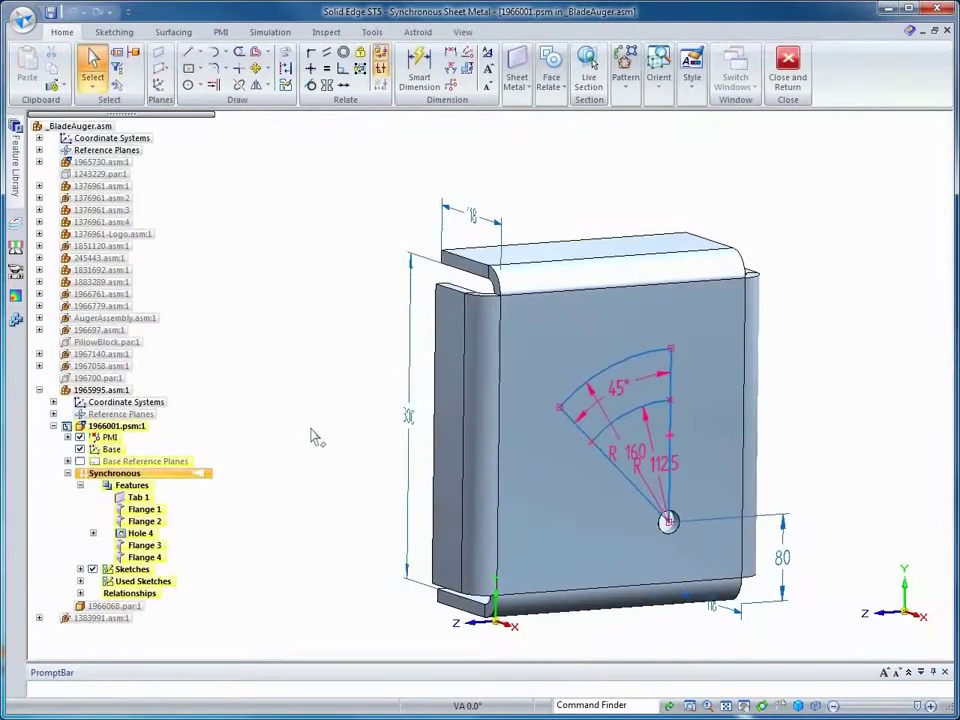
Close the corner between the bracket's upper flange and the adjacent new side flange with a Closed 2-Bend Corner at 0 mm gap.
scroll(311, 436, up, 4)
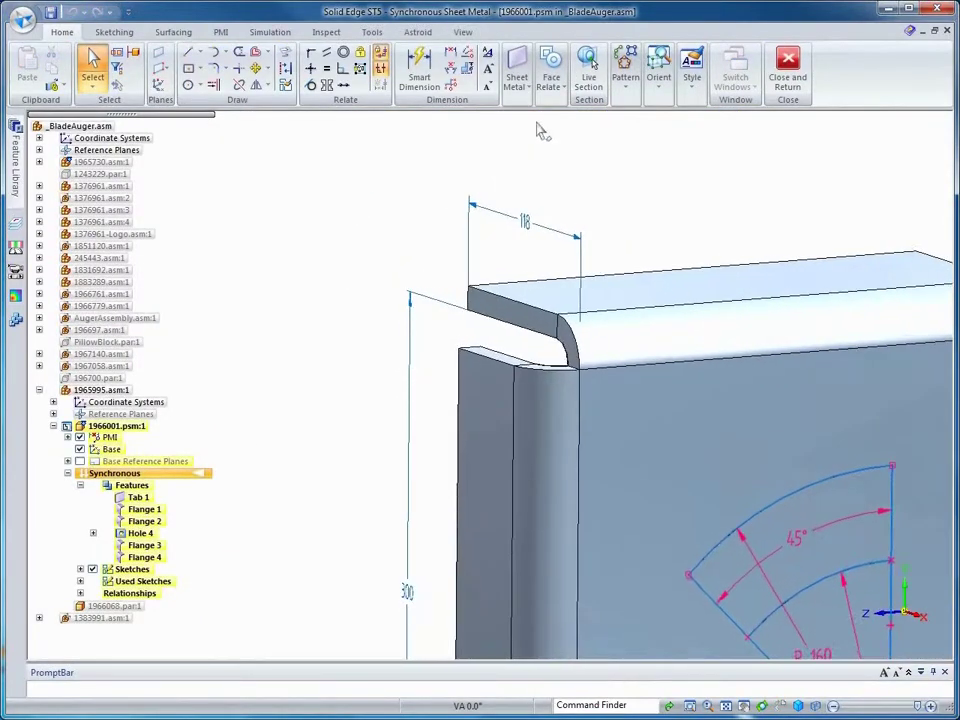
click(517, 82)
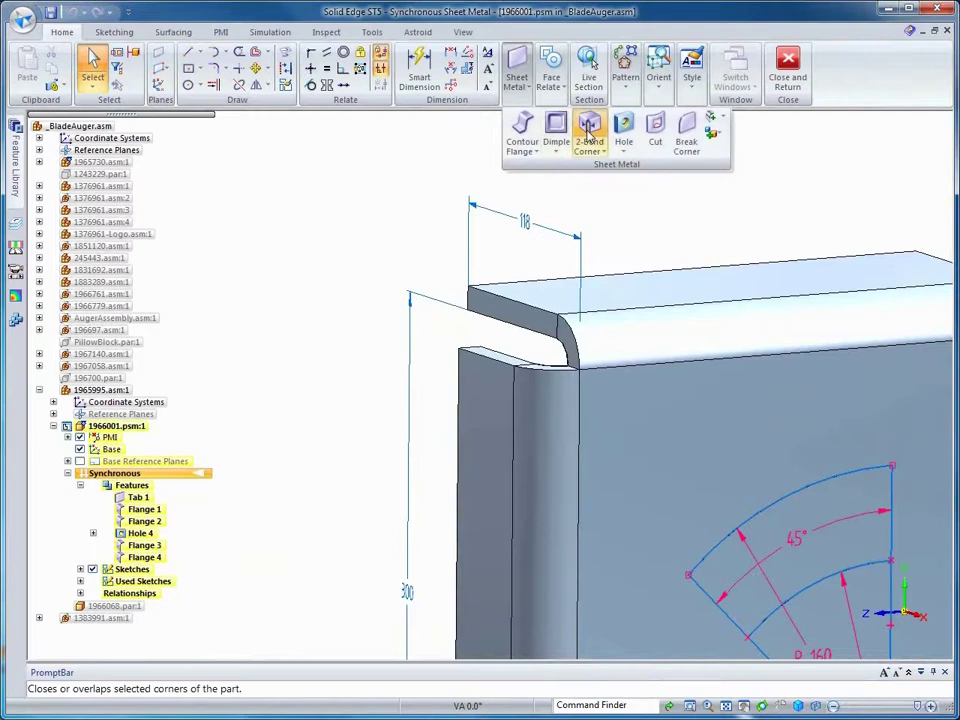
click(589, 128)
click(611, 353)
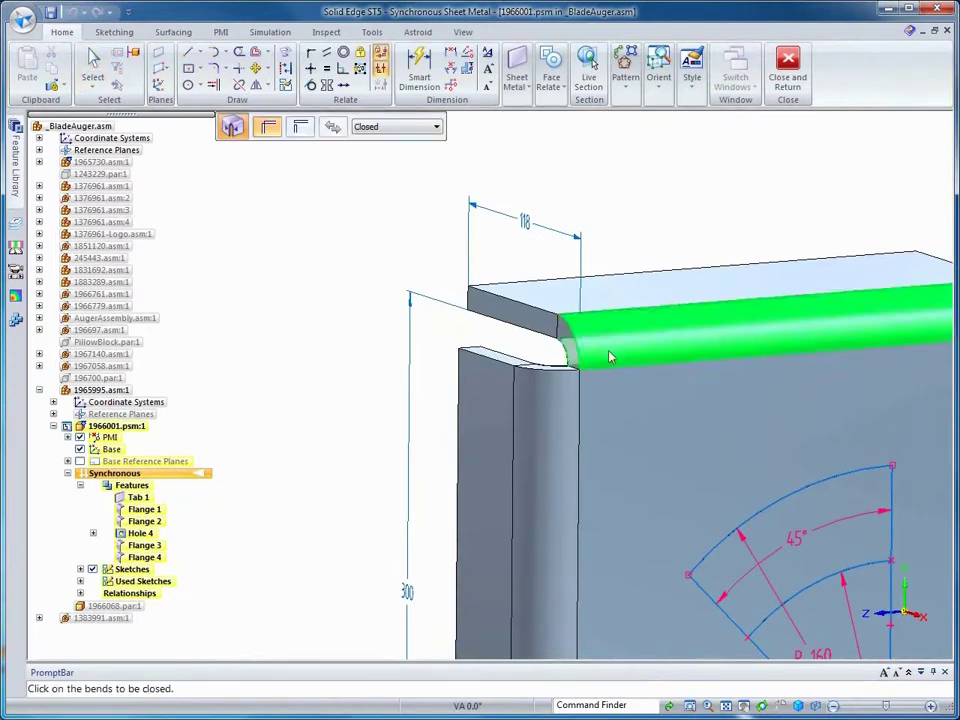
click(552, 410)
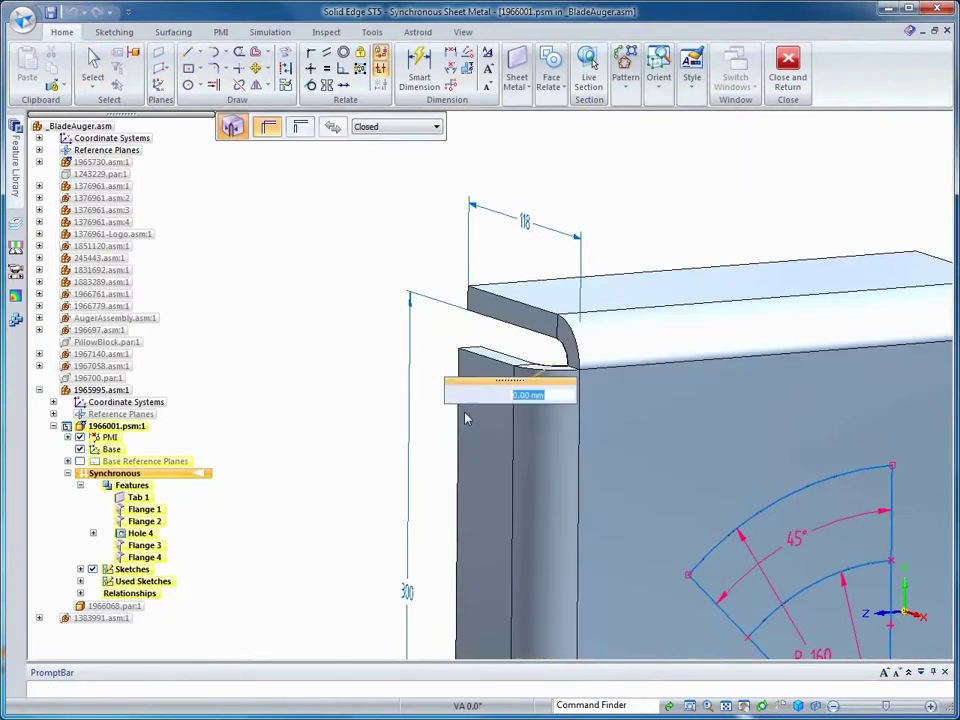
right_click(346, 343)
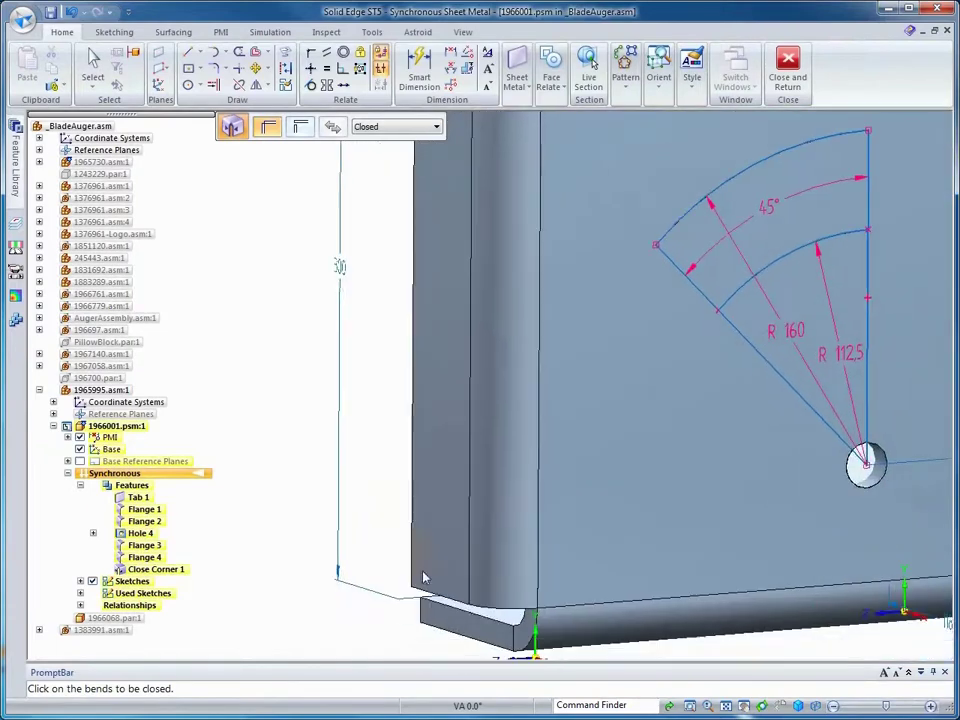
Close the wheel bracket's three remaining corners, two lower and one upper, with Closed 2-Bend Corners at 0 mm gap.
click(553, 519)
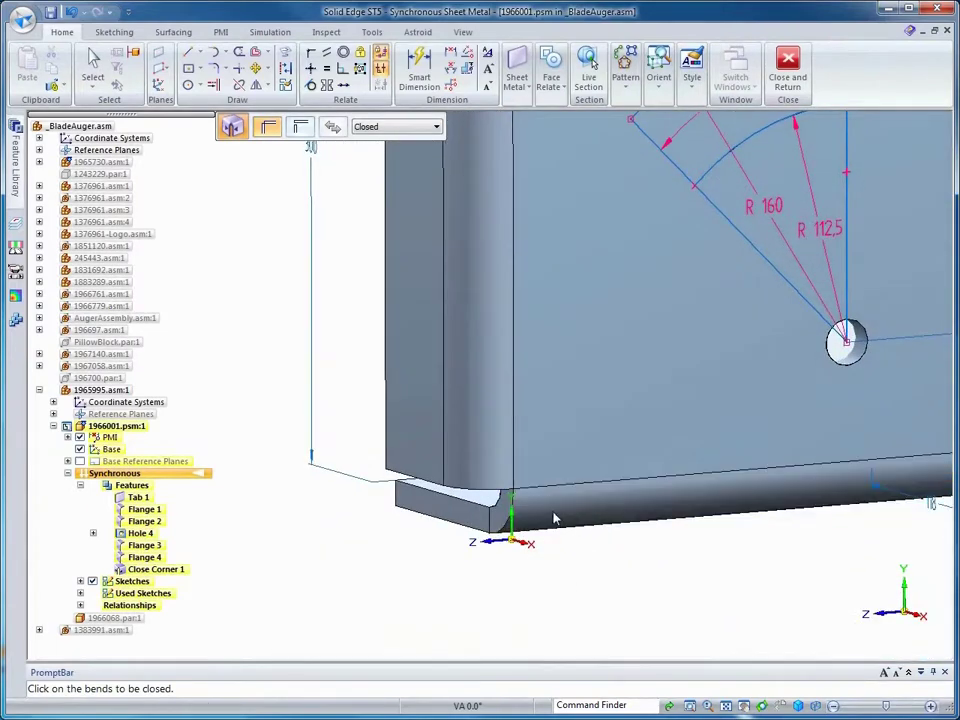
click(493, 468)
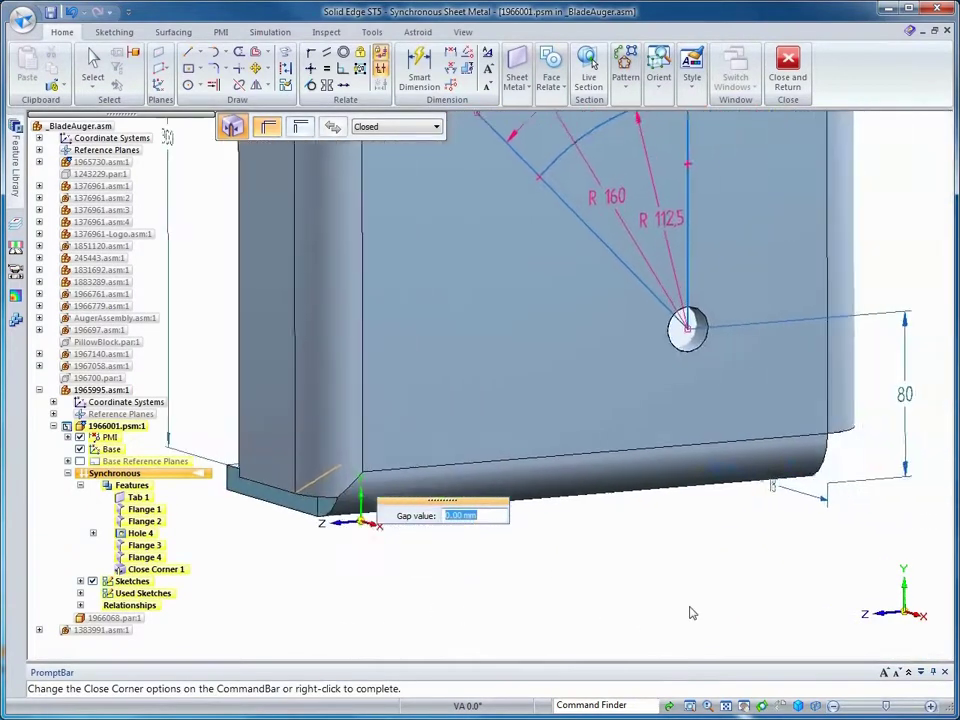
right_click(640, 557)
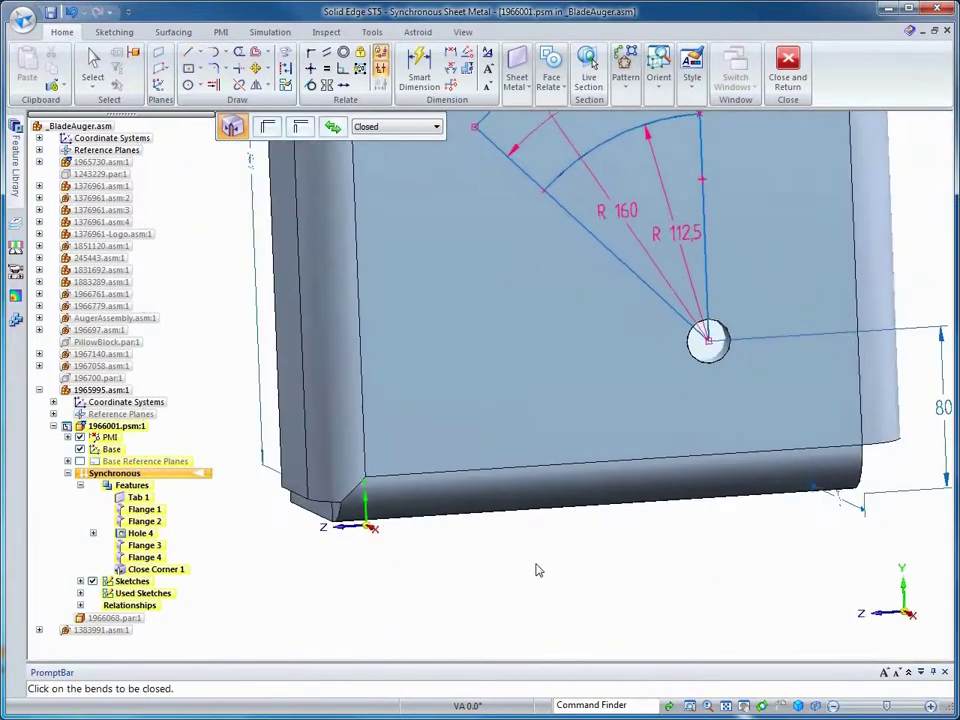
click(739, 521)
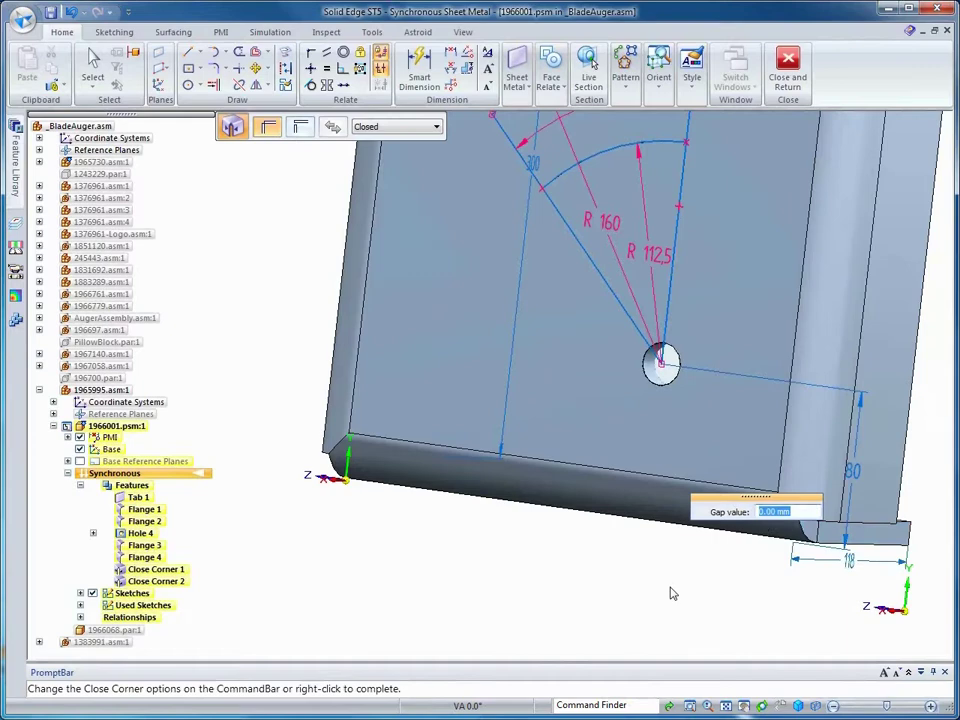
right_click(670, 590)
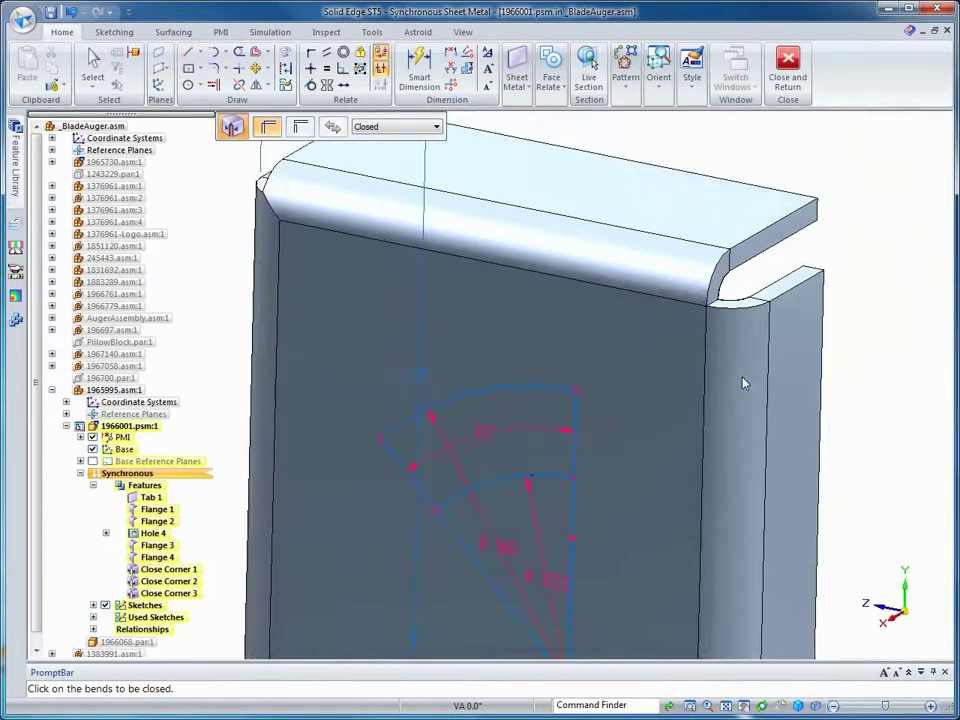
click(744, 386)
click(690, 274)
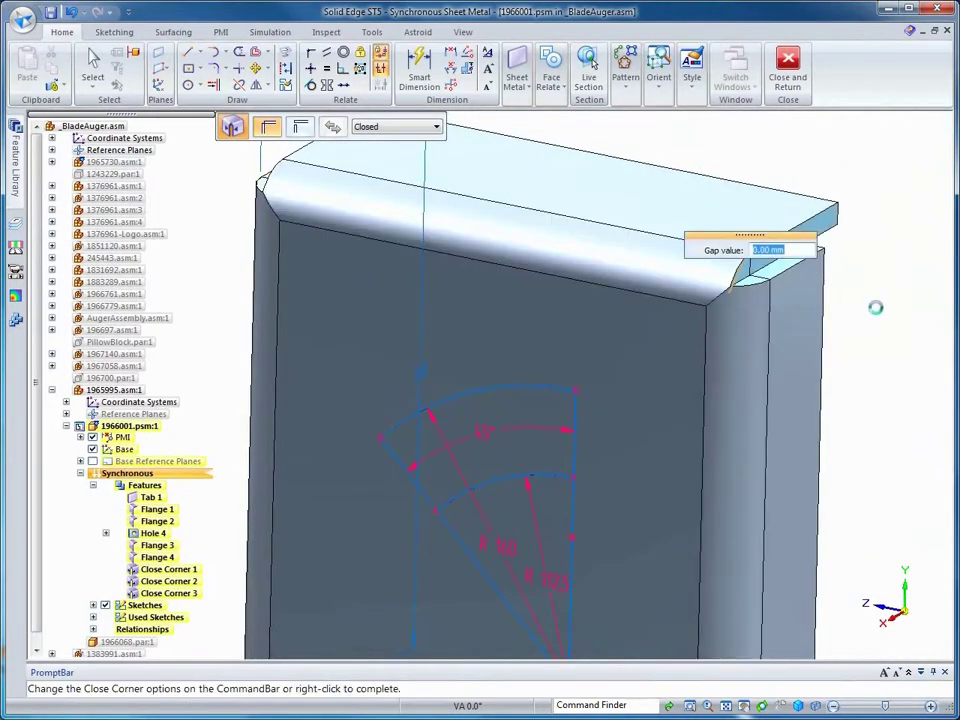
right_click(868, 318)
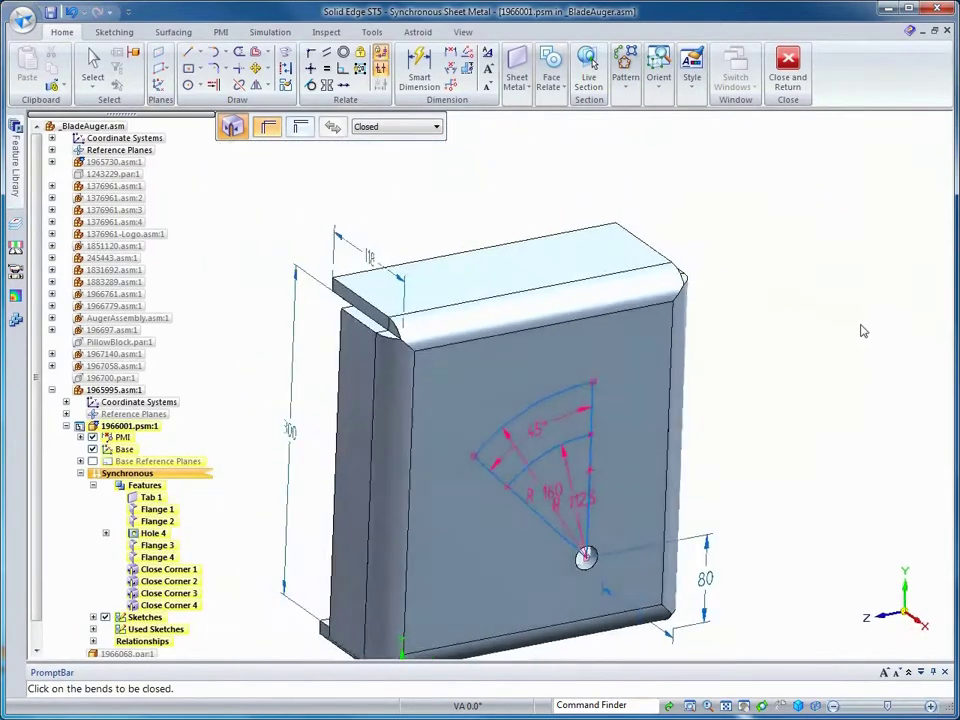
Dimension the bracket's width along its upper edge and set it to 250 mm, moving both sides symmetrically.
right_click(421, 200)
click(377, 192)
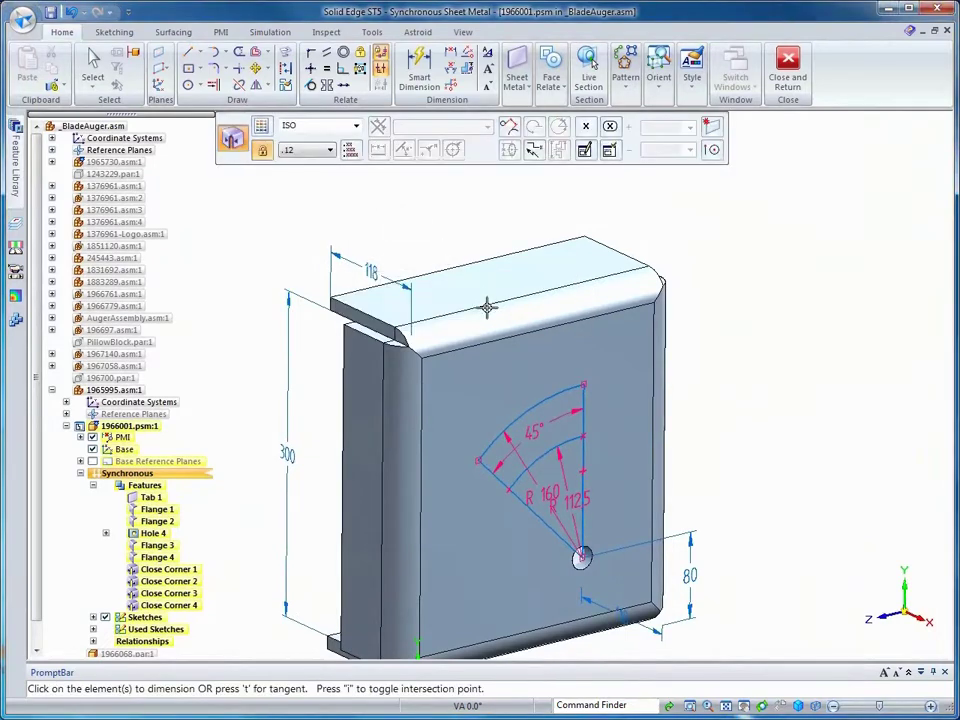
click(489, 330)
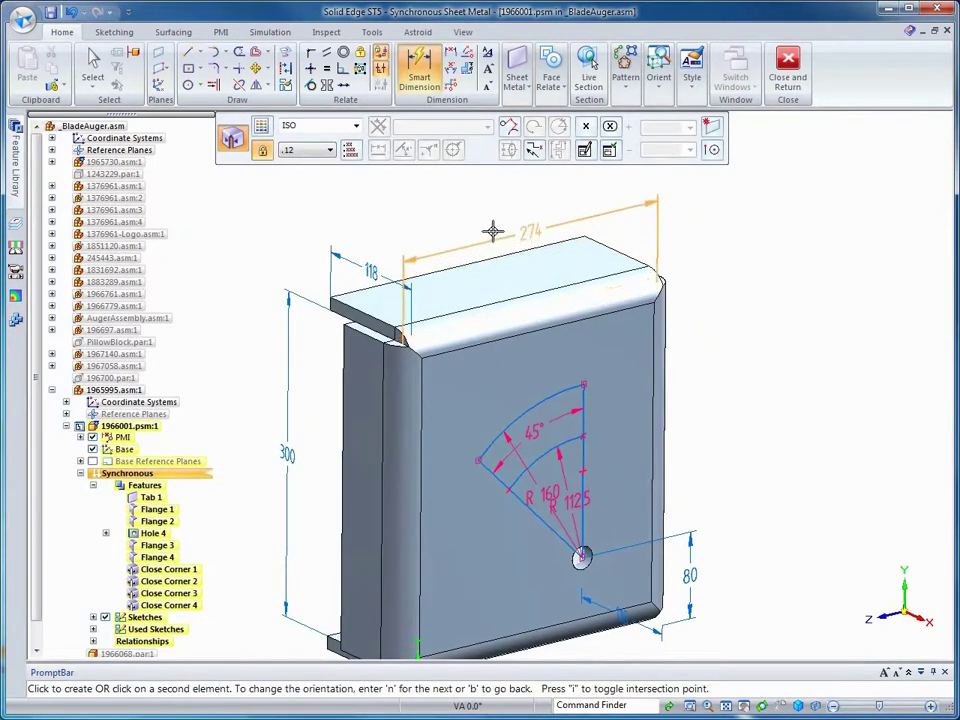
click(492, 225)
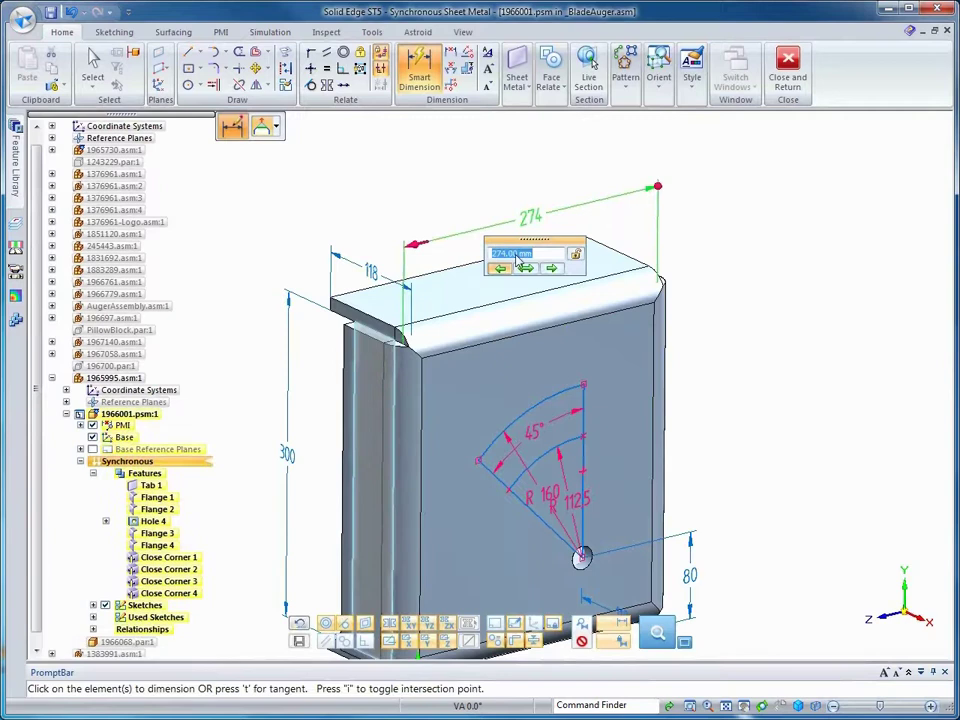
click(558, 271)
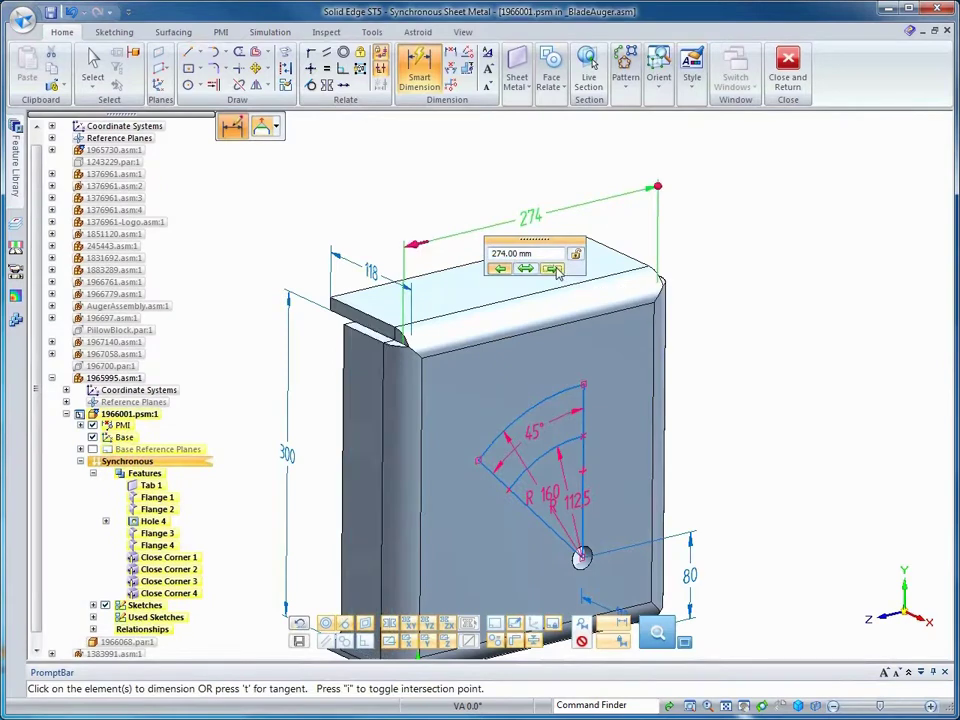
click(527, 270)
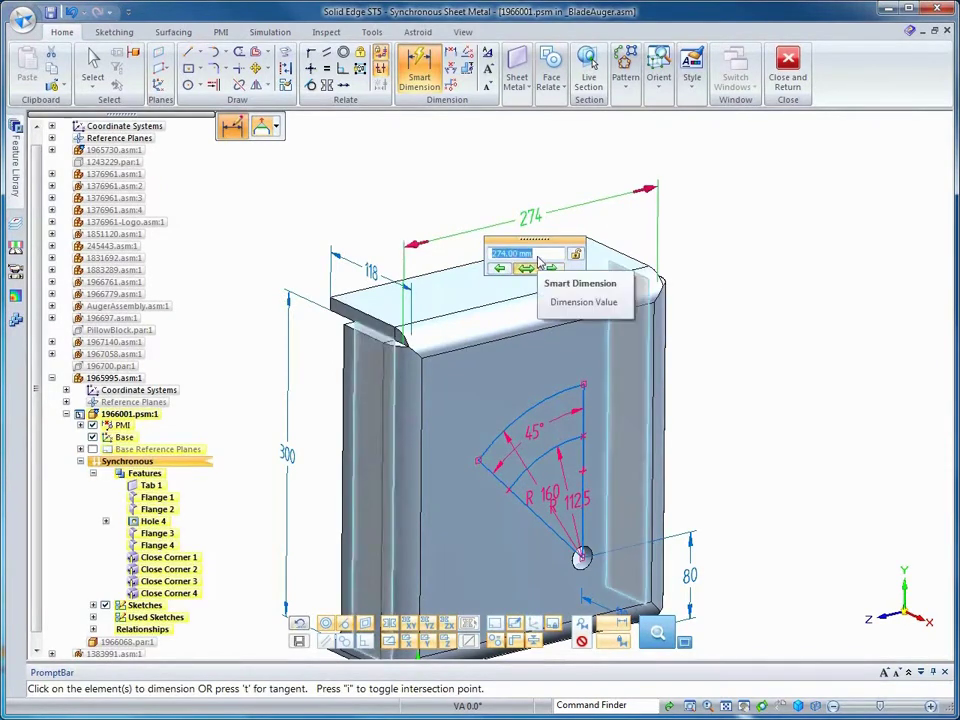
text(25)
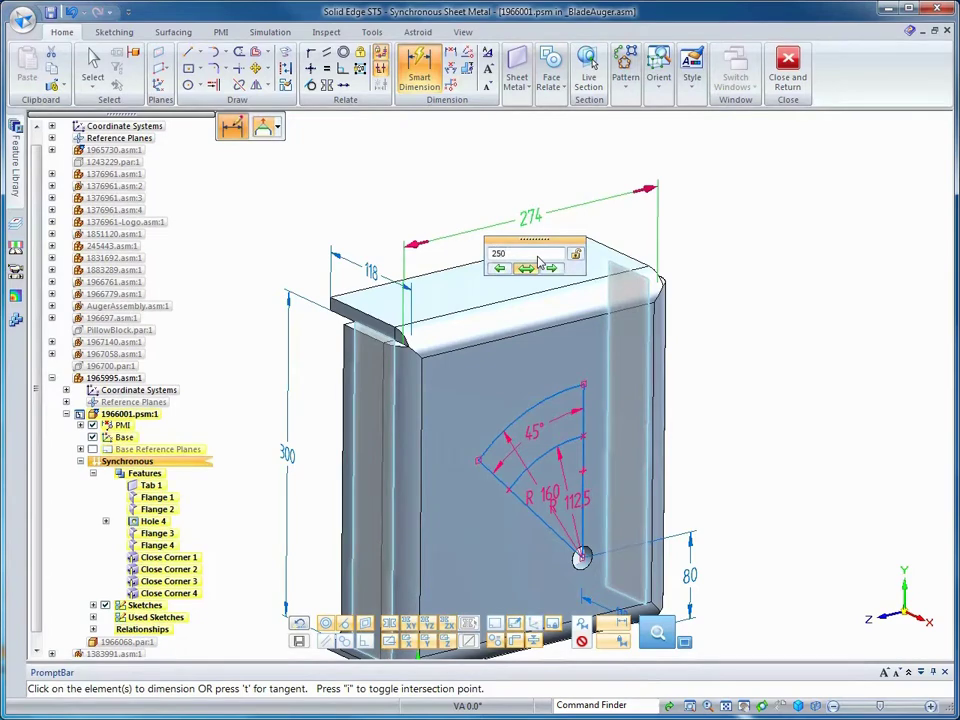
text(0)
key(Return)
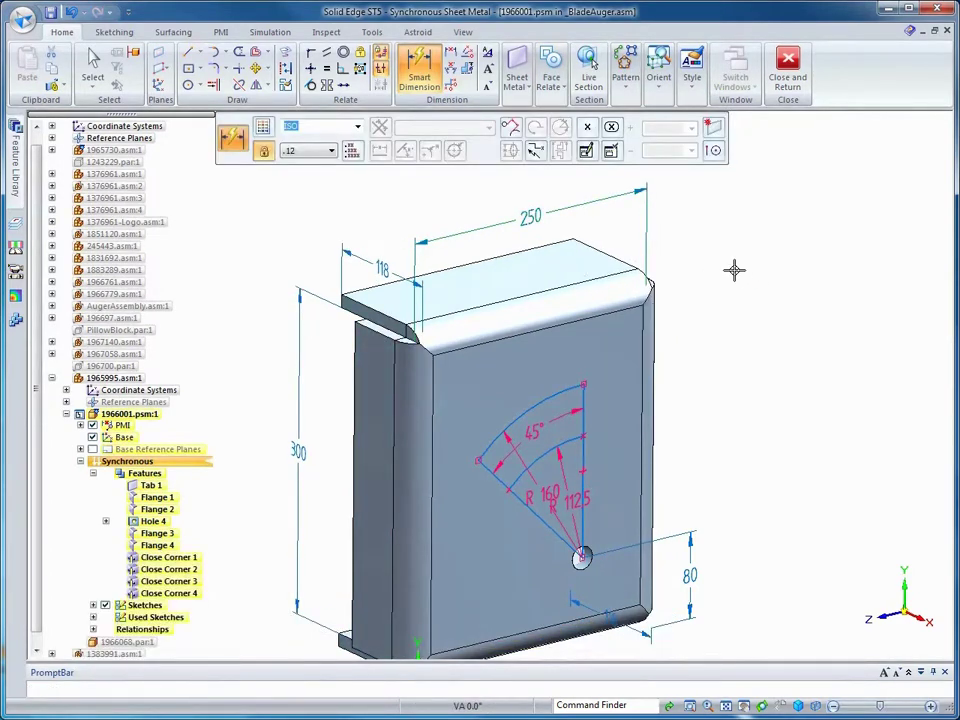
key(Escape)
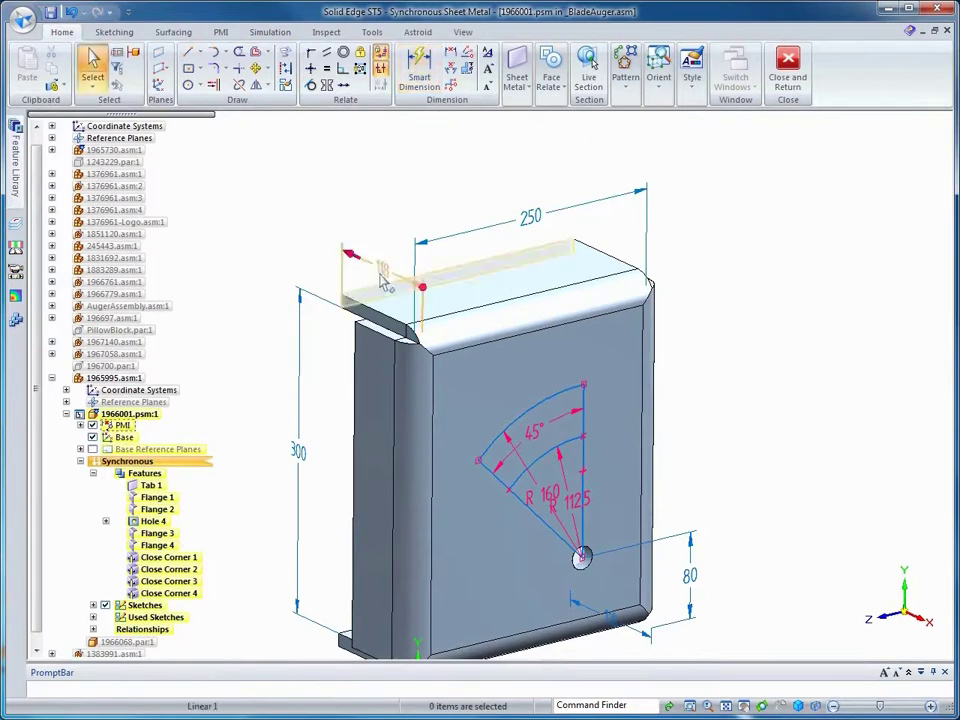
Set the depth dimension of the bracket's upper flange to 130 mm.
click(381, 268)
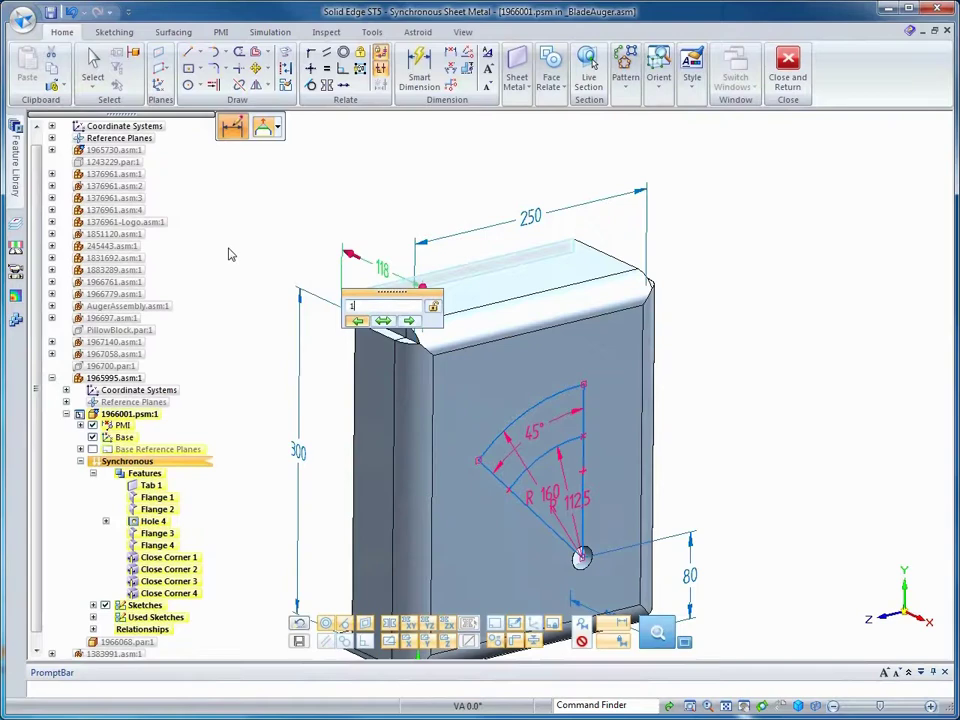
key(Return)
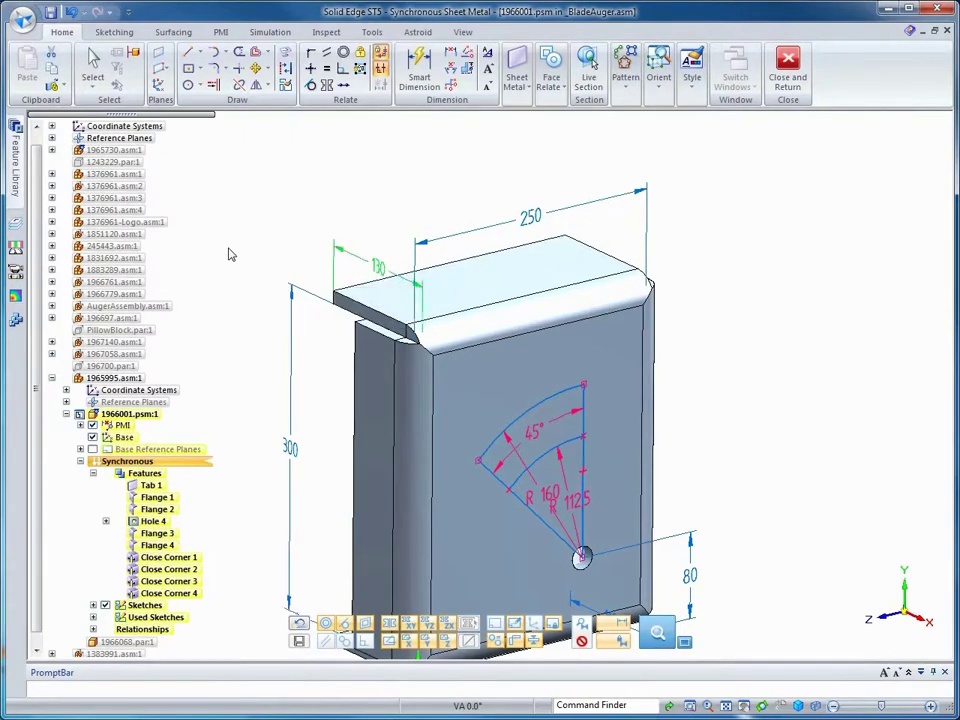
key(Escape)
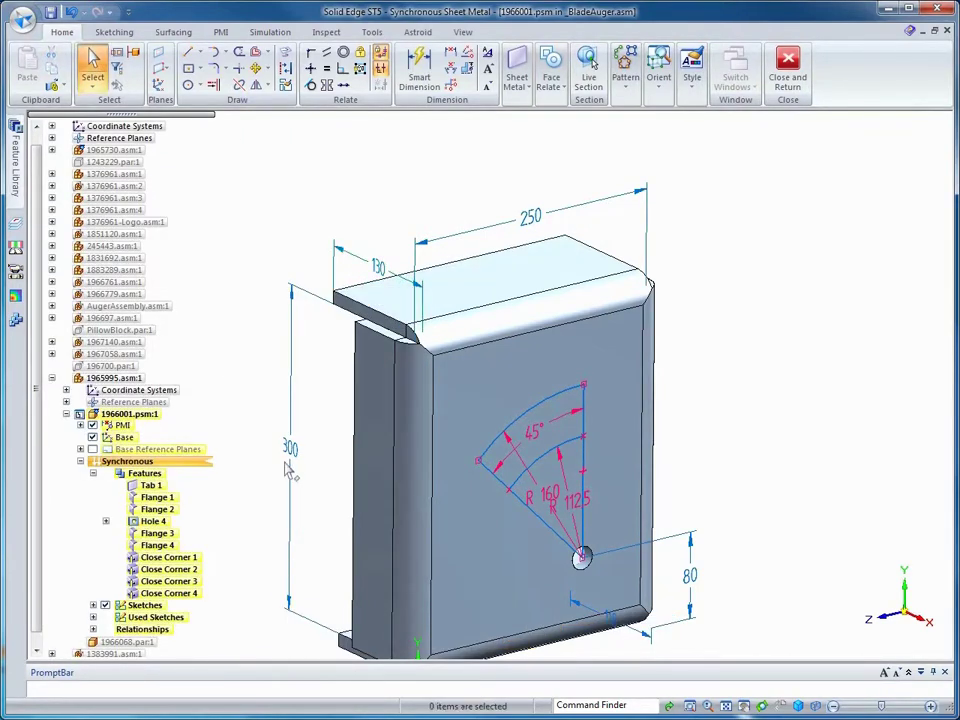
Check the ground relationship on the bracket's lower flange face and set the bracket's overall height to 280 mm.
click(291, 455)
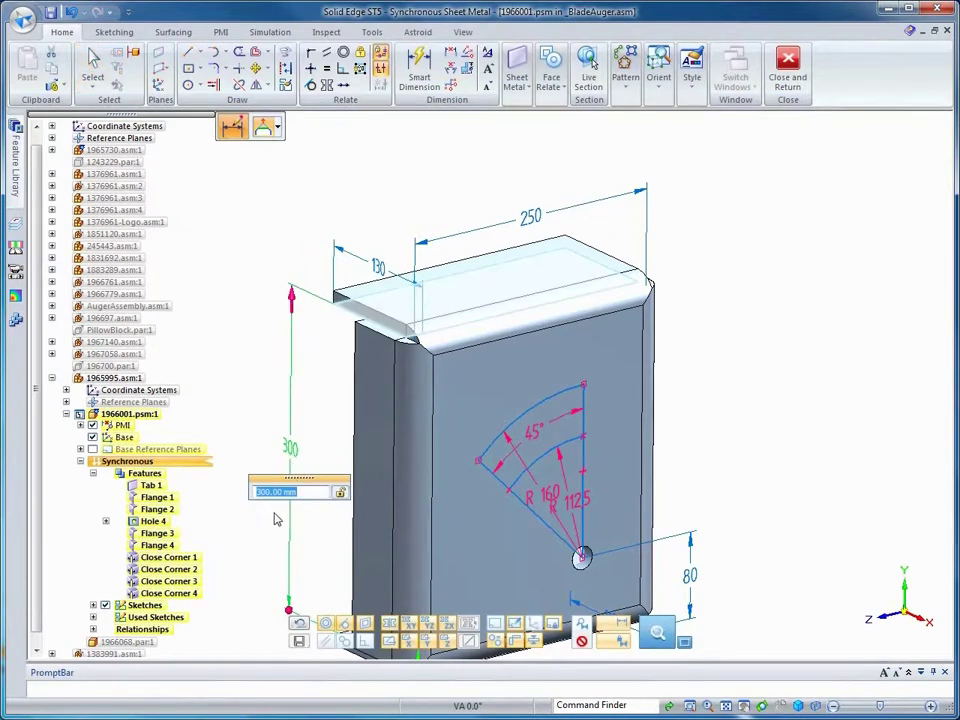
key(Escape)
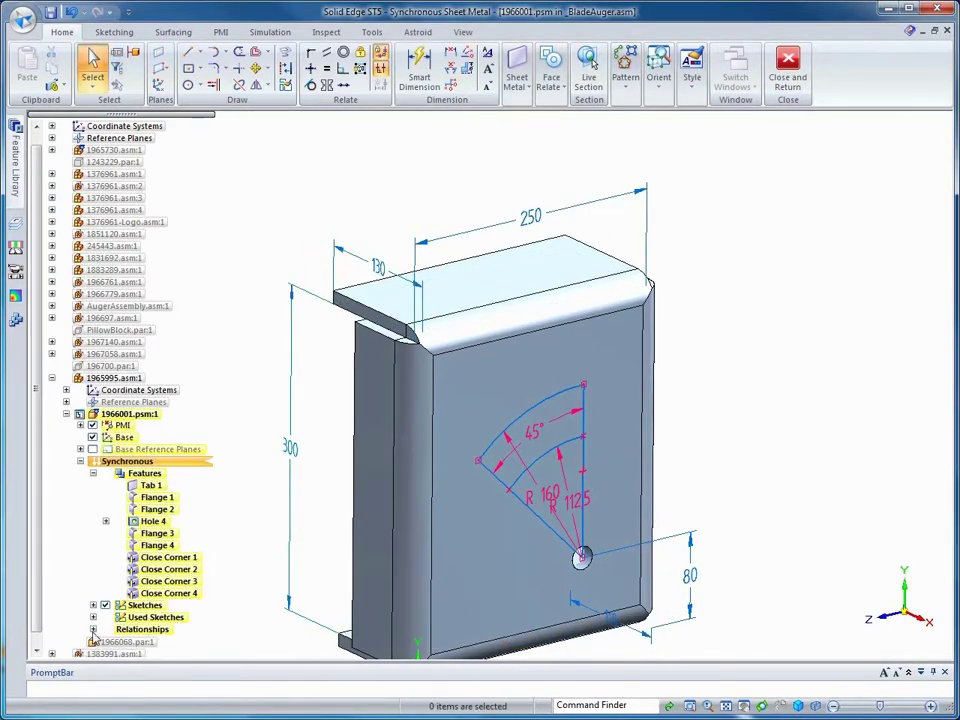
click(93, 630)
click(163, 641)
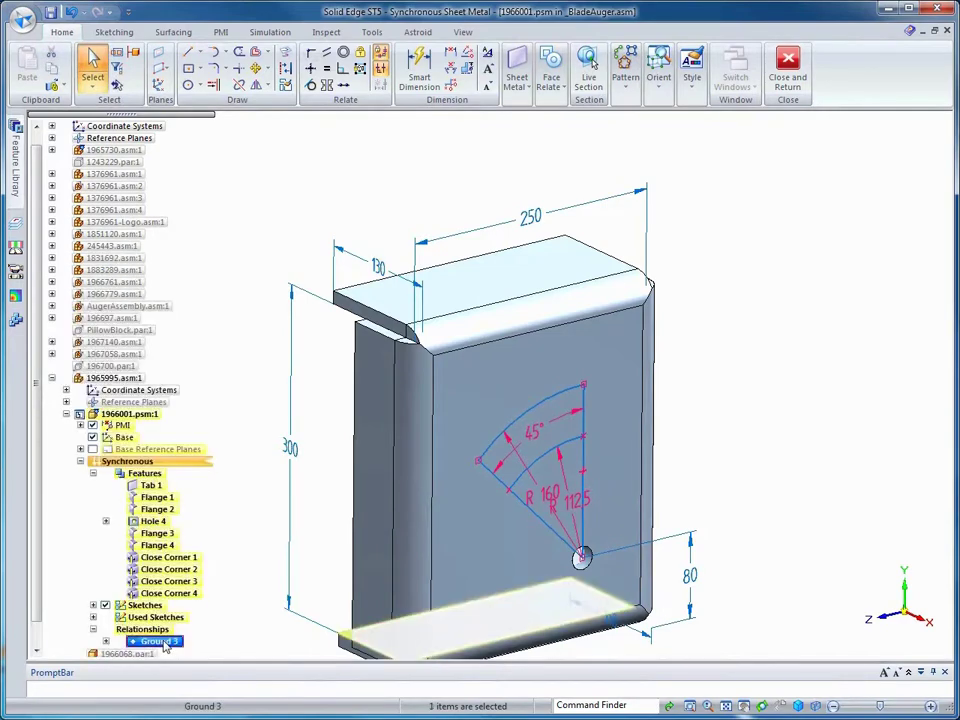
key(Escape)
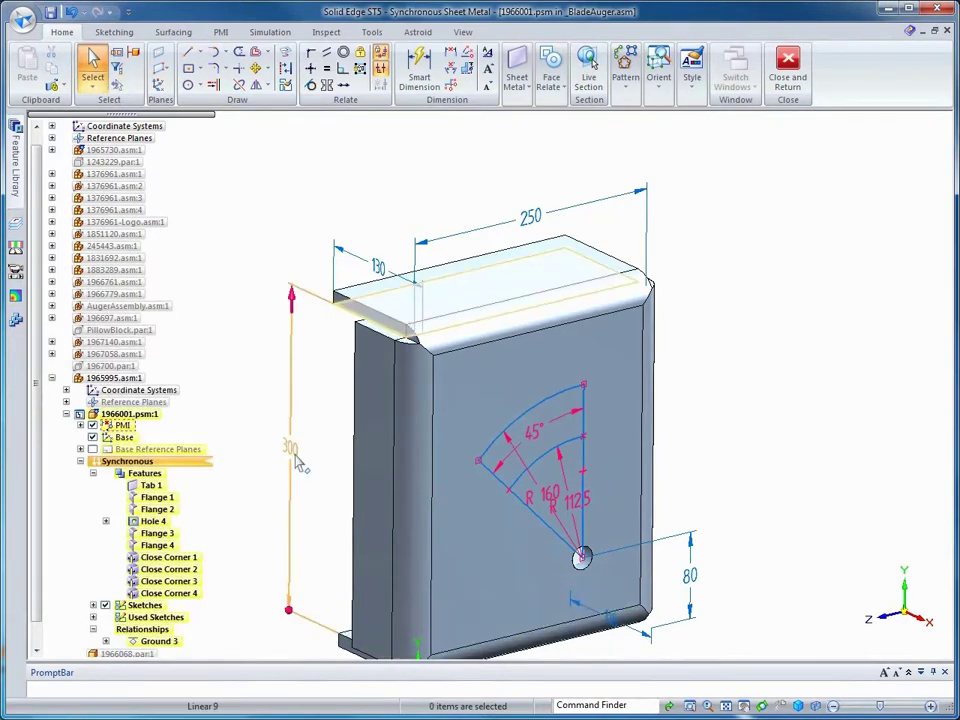
click(295, 454)
click(290, 448)
text(280)
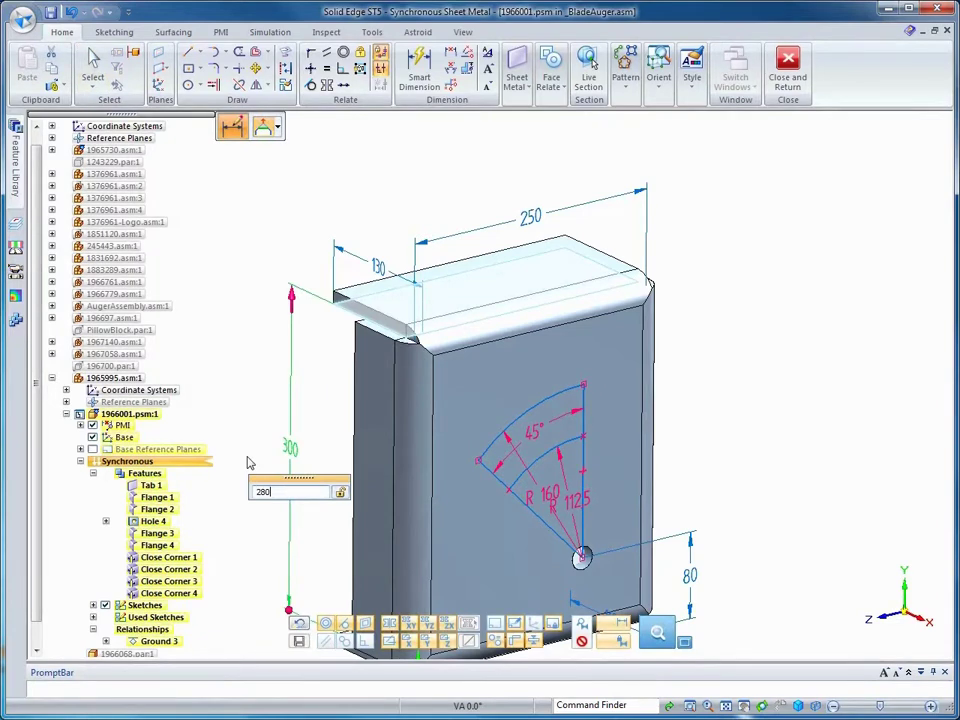
key(Return)
key(Escape)
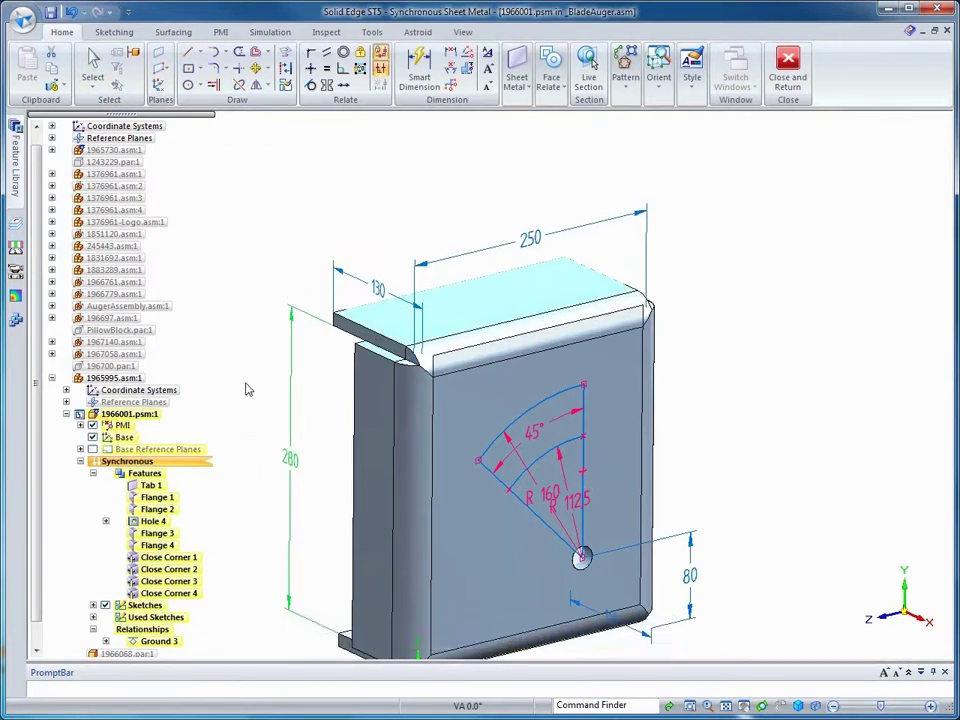
Cut a 25 mm wide slot with arc ends along the R 160 sketch arc on the bracket's front face.
scroll(821, 407, up, 5)
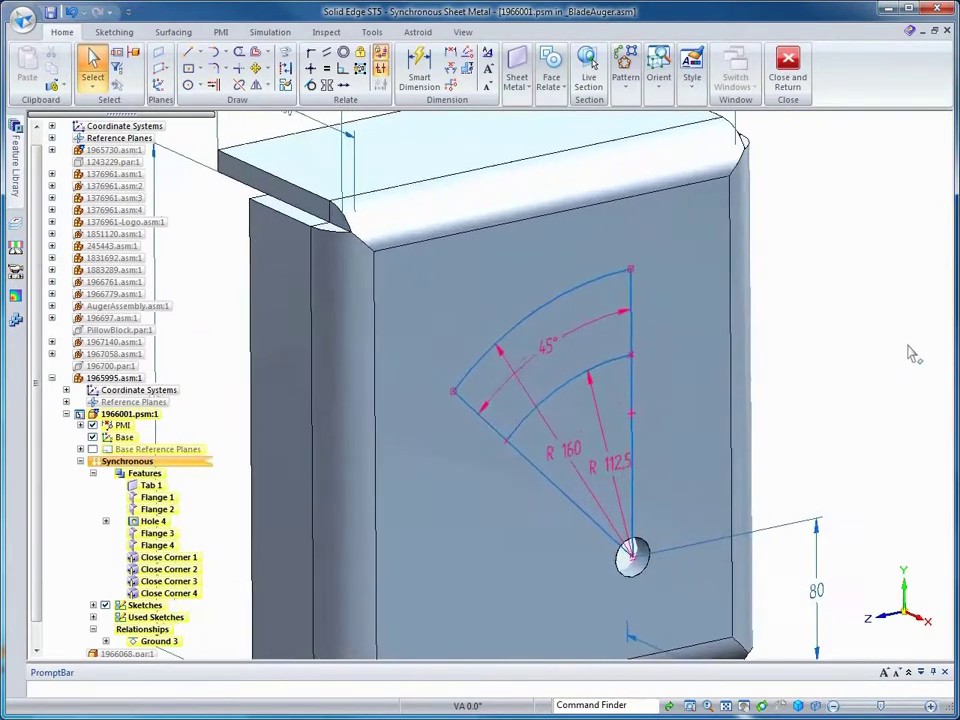
click(524, 87)
click(524, 88)
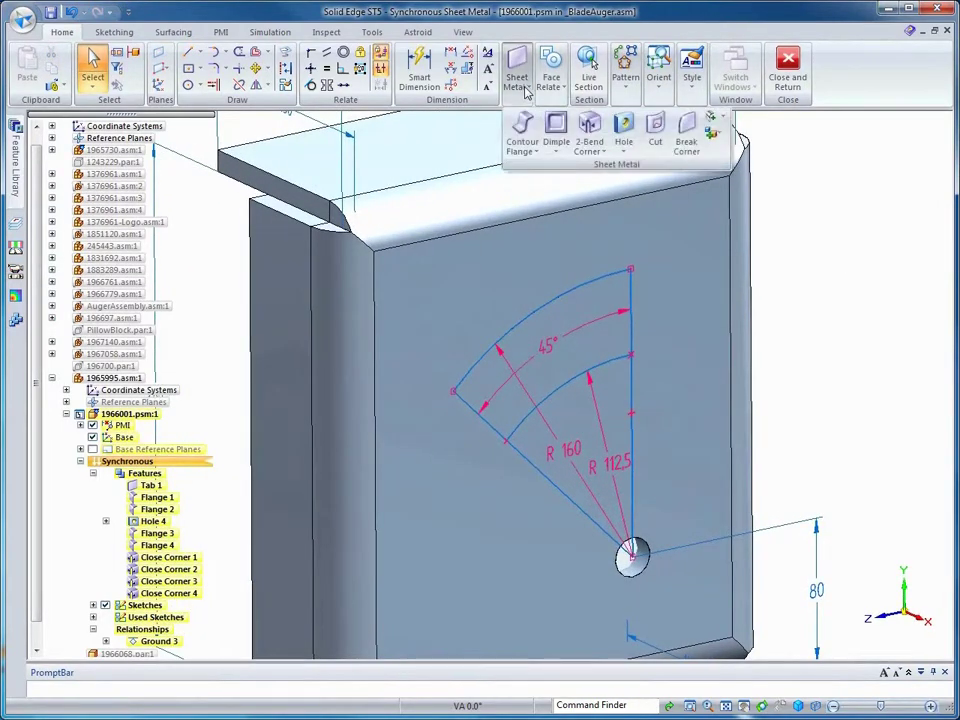
click(623, 150)
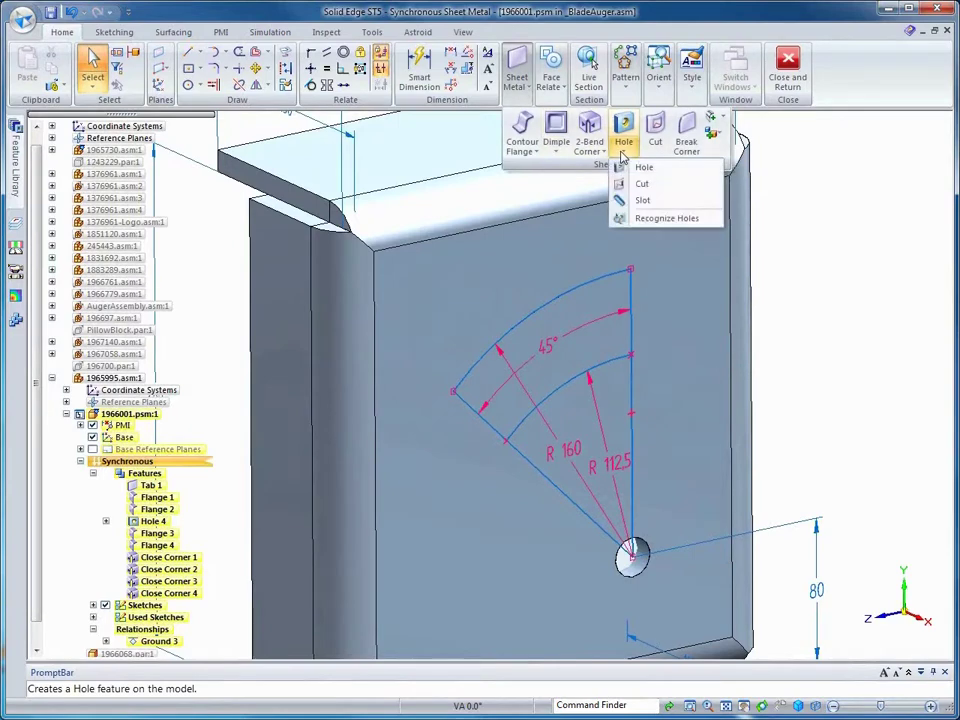
click(642, 200)
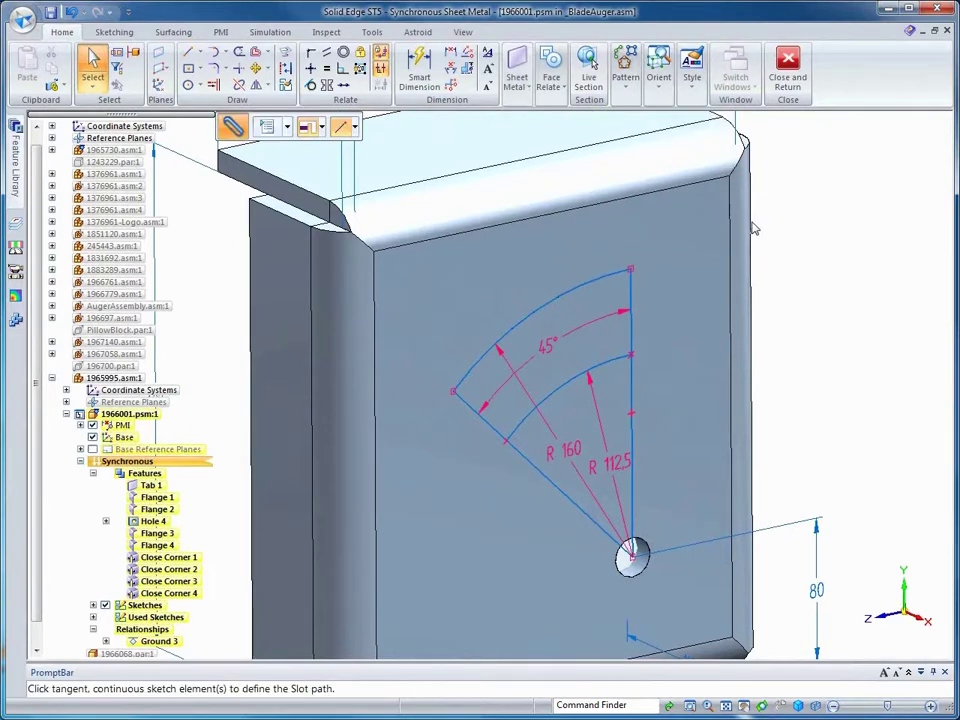
click(264, 128)
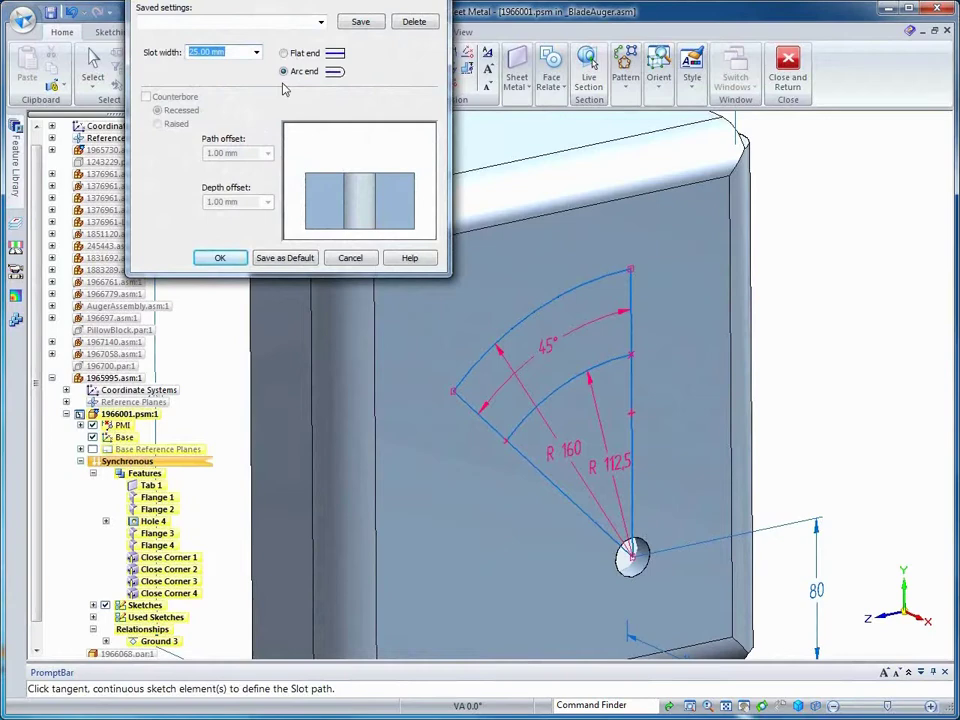
click(223, 259)
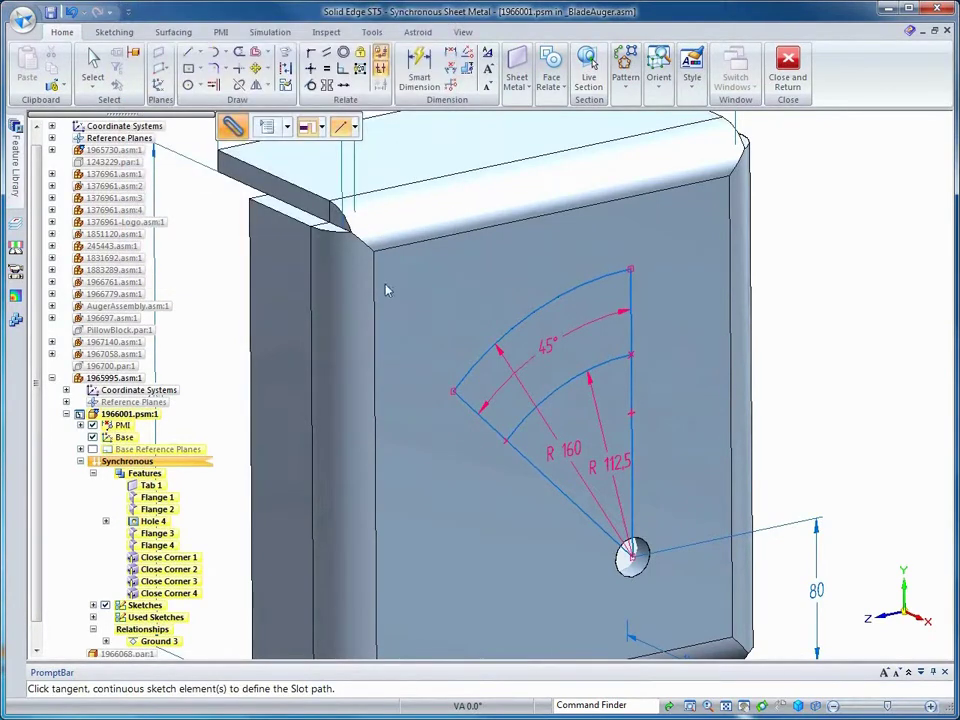
click(518, 326)
click(455, 312)
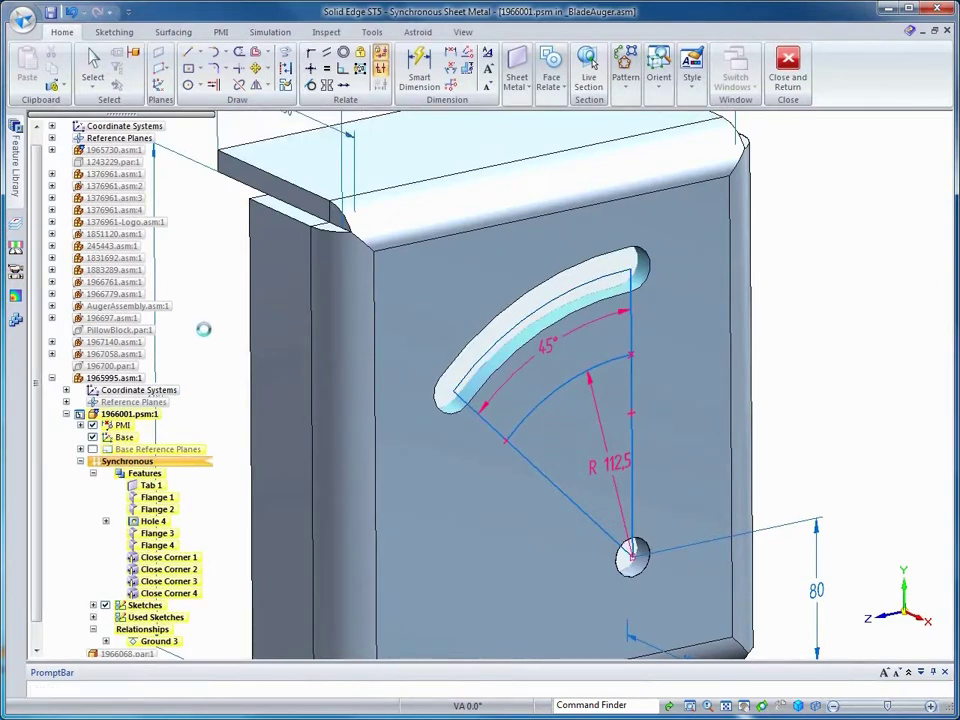
key(ctrl+shift+a)
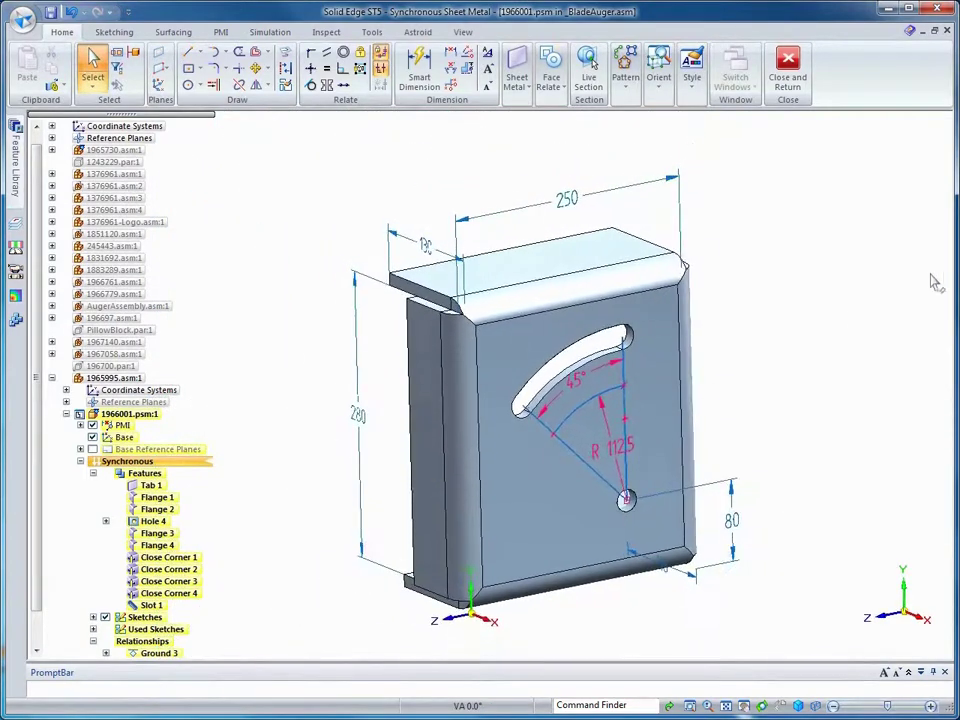
Return to the assembly and apply a Path relationship making the mounting plate's upper hole axis follow the bracket's curved slot.
click(788, 75)
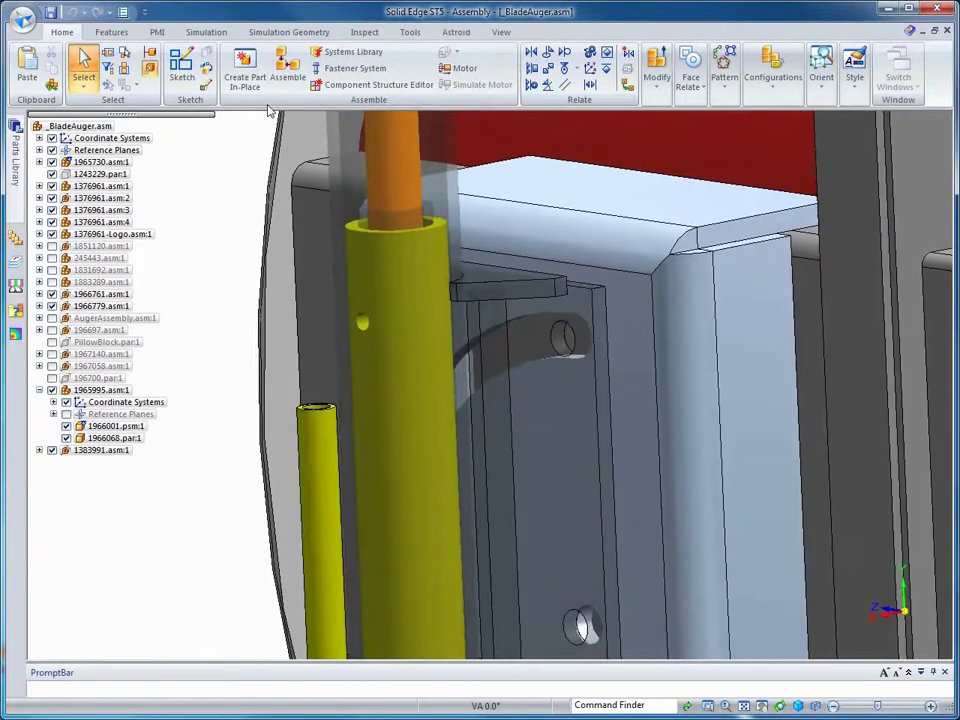
click(287, 70)
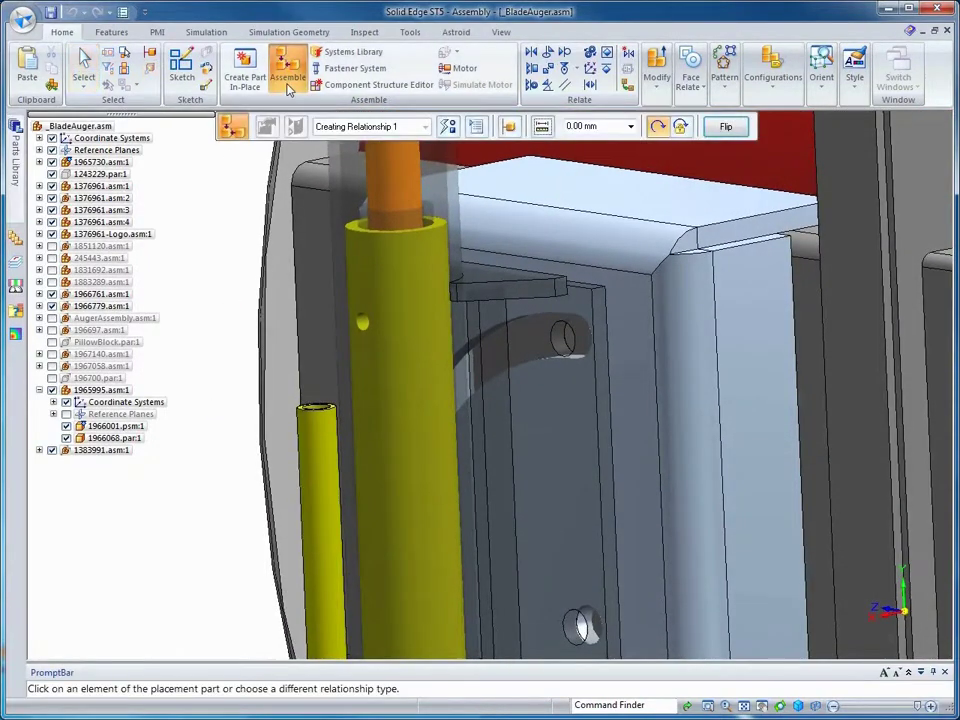
click(450, 128)
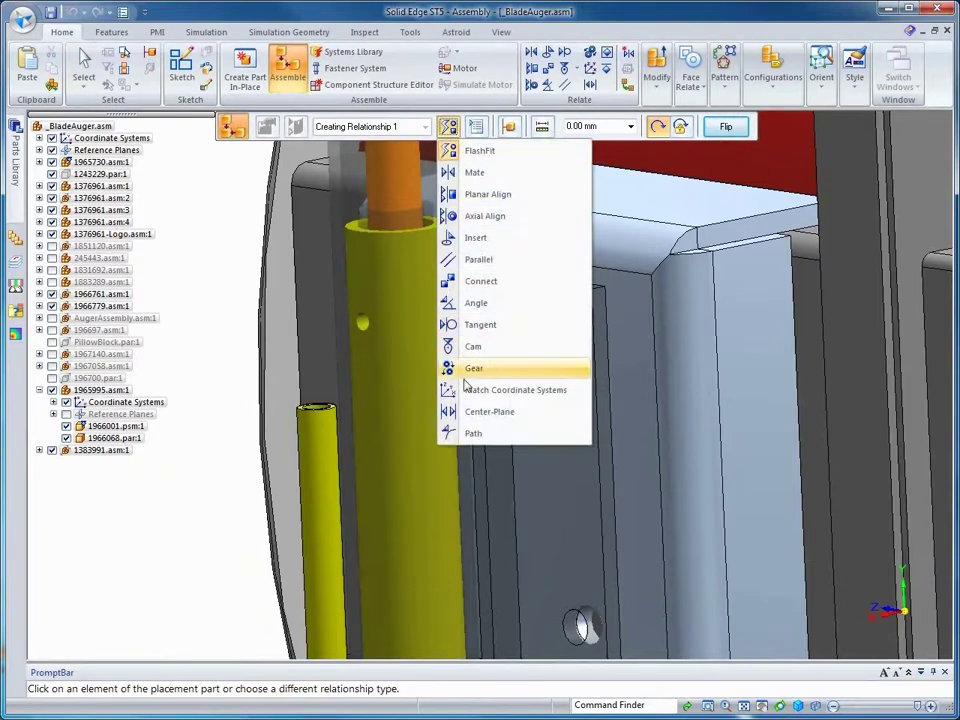
click(473, 433)
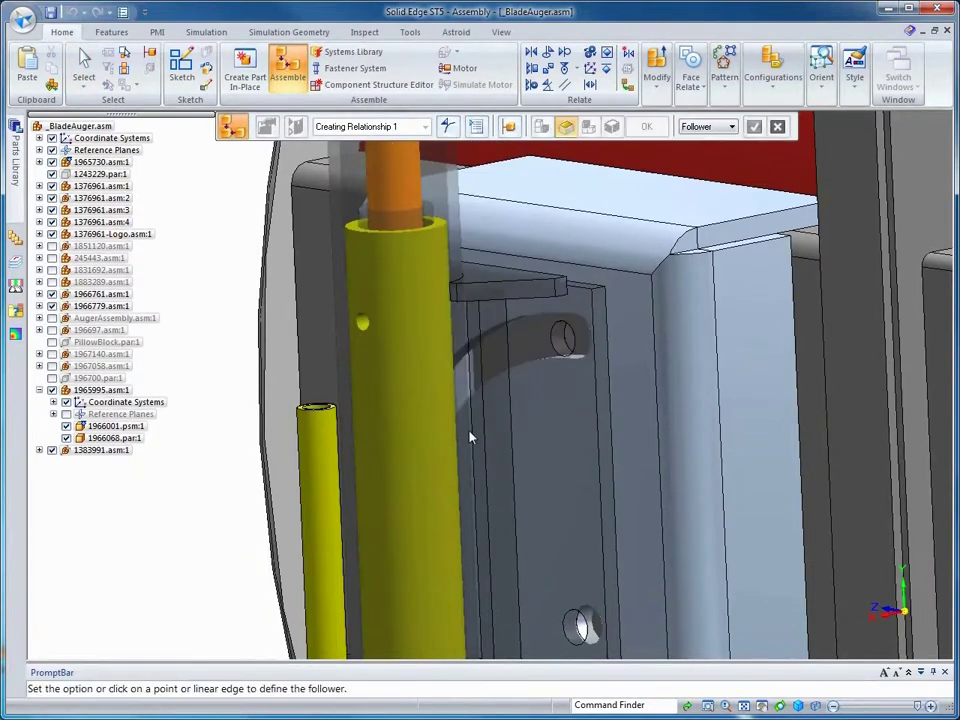
click(560, 337)
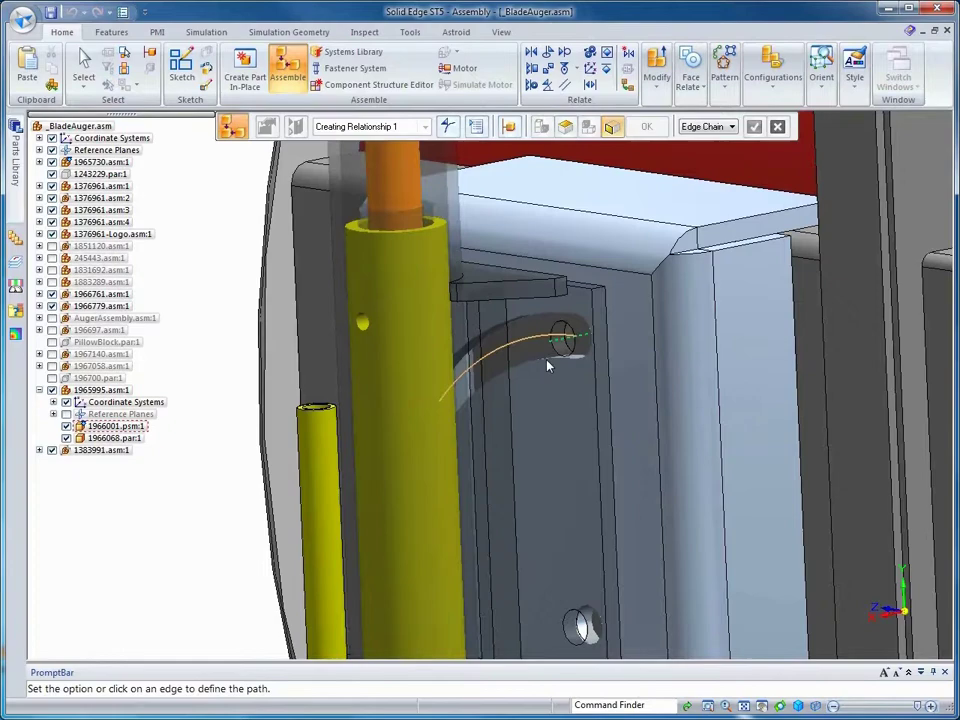
click(547, 366)
right_click(225, 347)
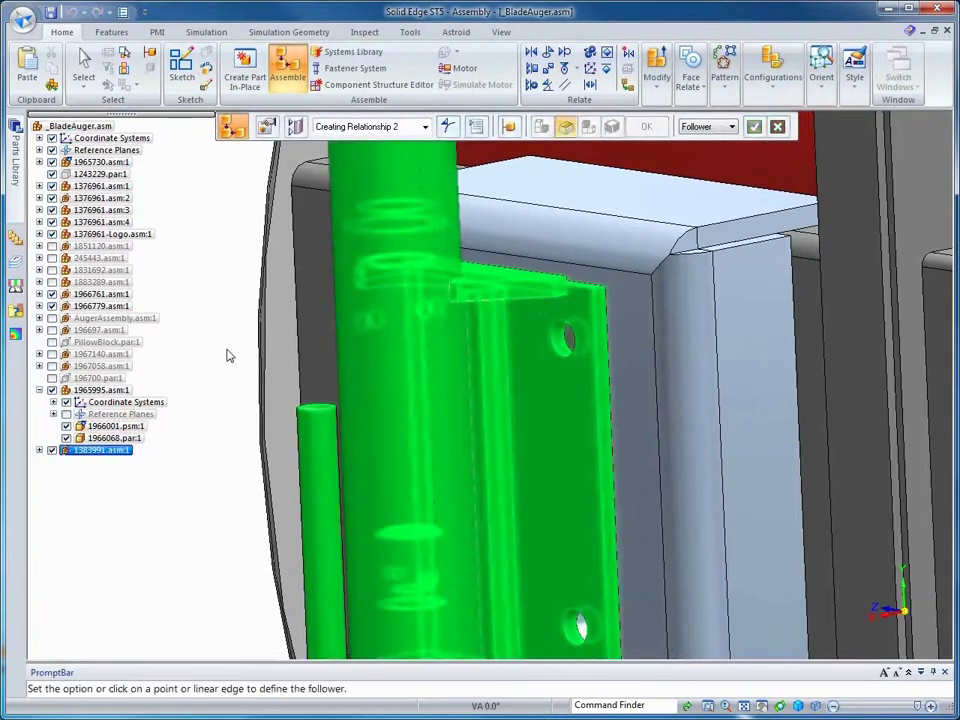
key(Escape)
Test the Path relationship by swinging the wheel assembly back and forth along the curved slot with Drag Component.
scroll(197, 344, down, 3)
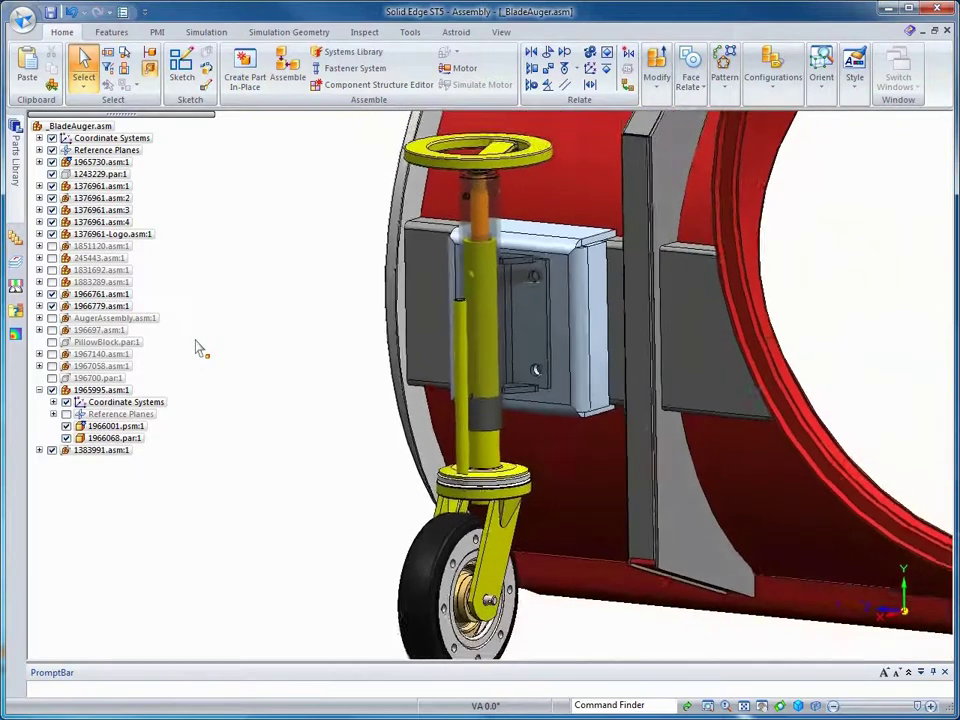
right_click(196, 340)
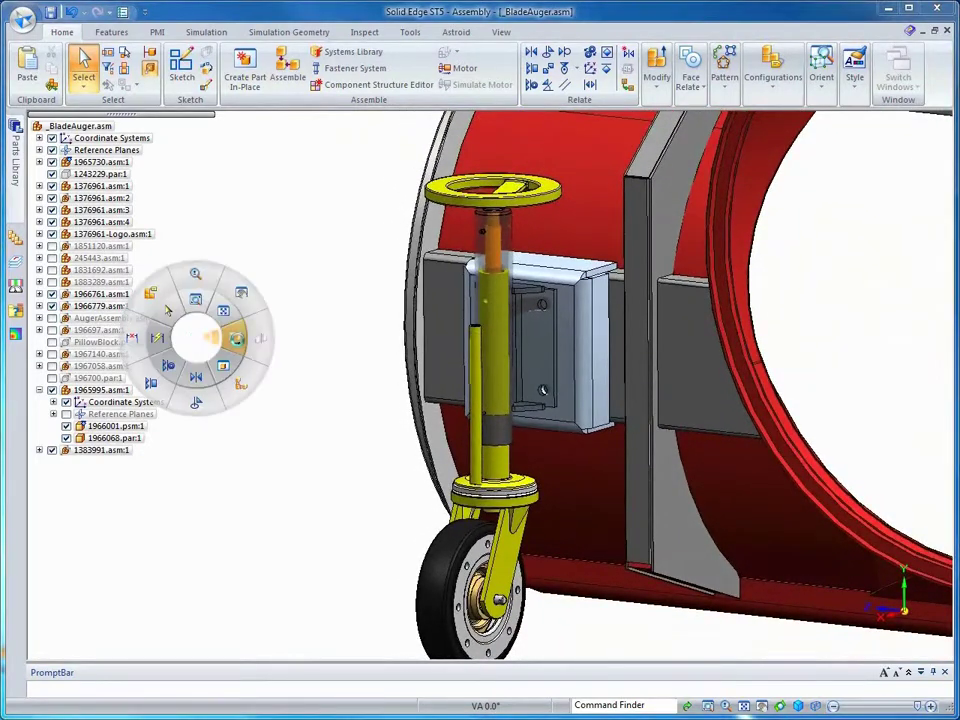
click(236, 338)
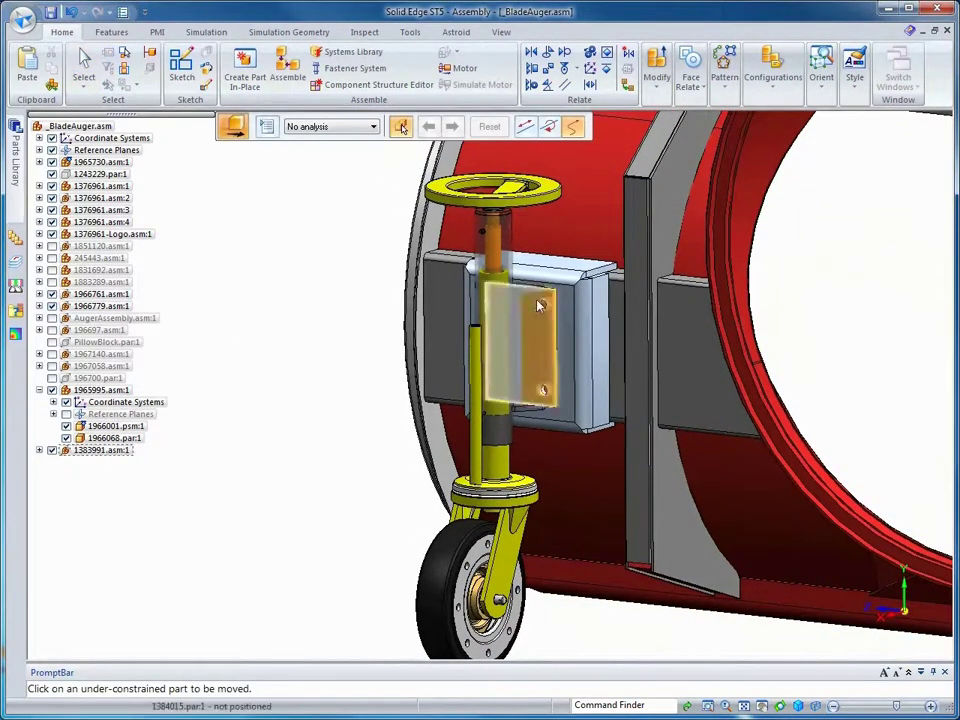
drag(537, 305, 383, 253)
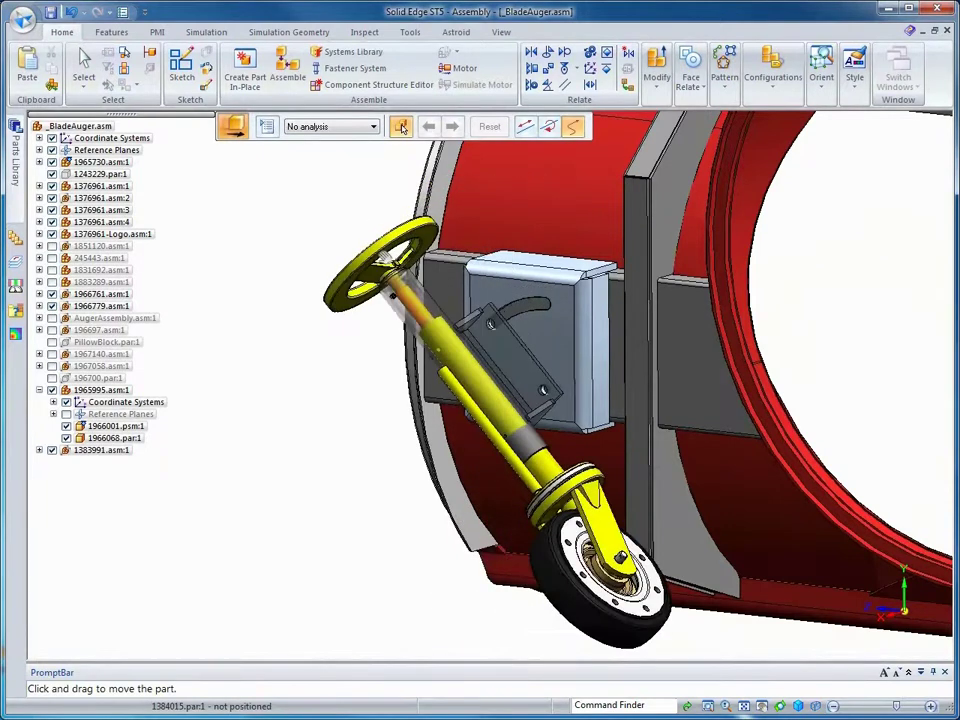
drag(292, 192, 447, 218)
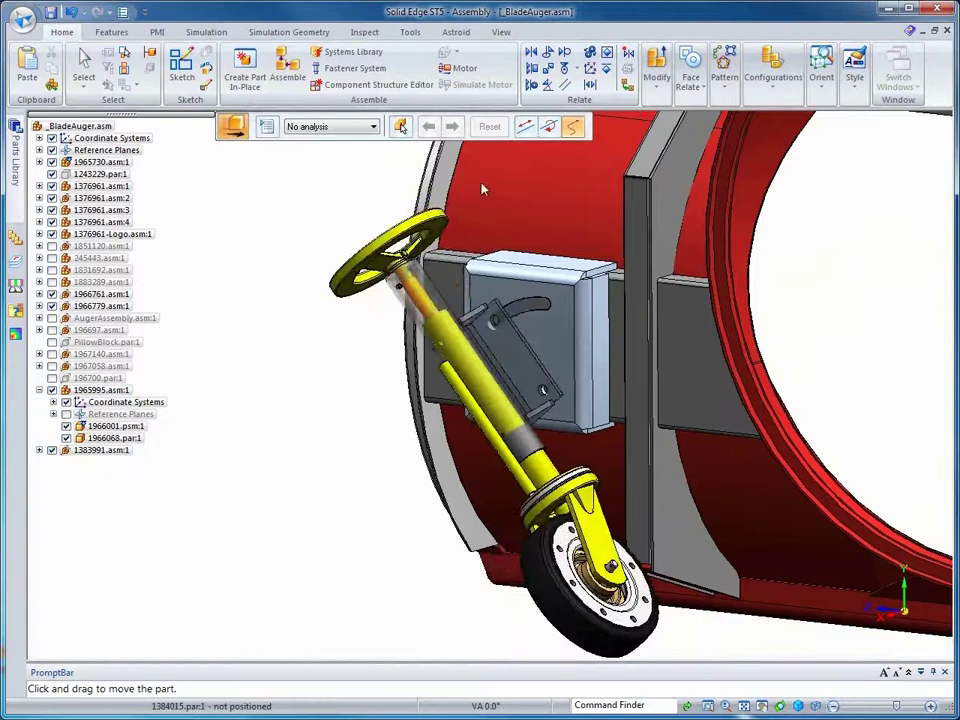
key(Escape)
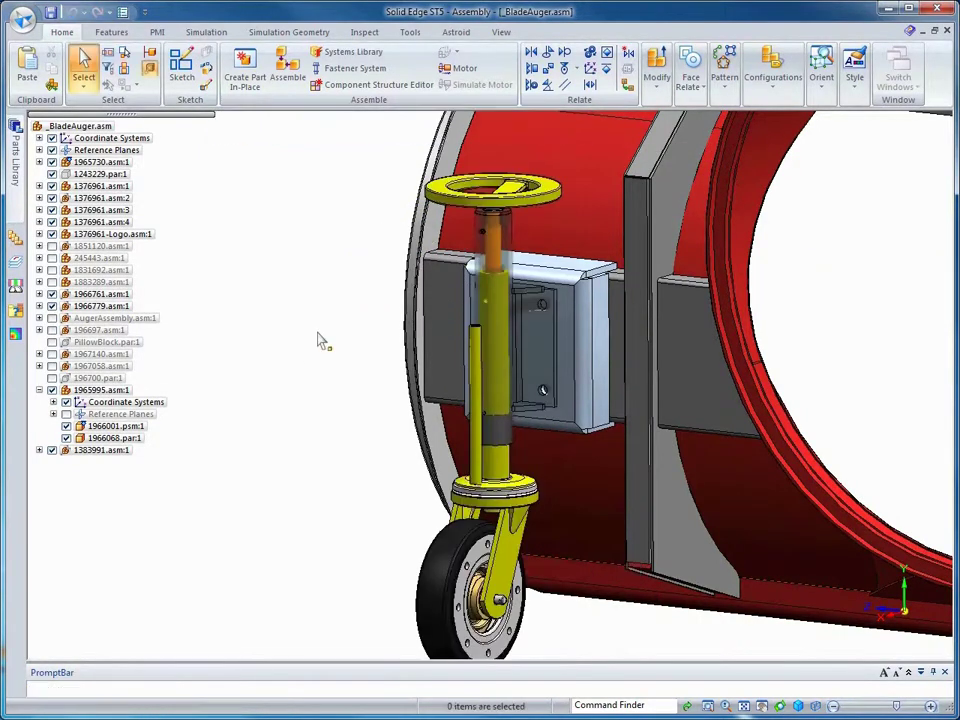
Turn on the display of sketches for the wheel bracket 1966001.psm in the assembly.
click(565, 385)
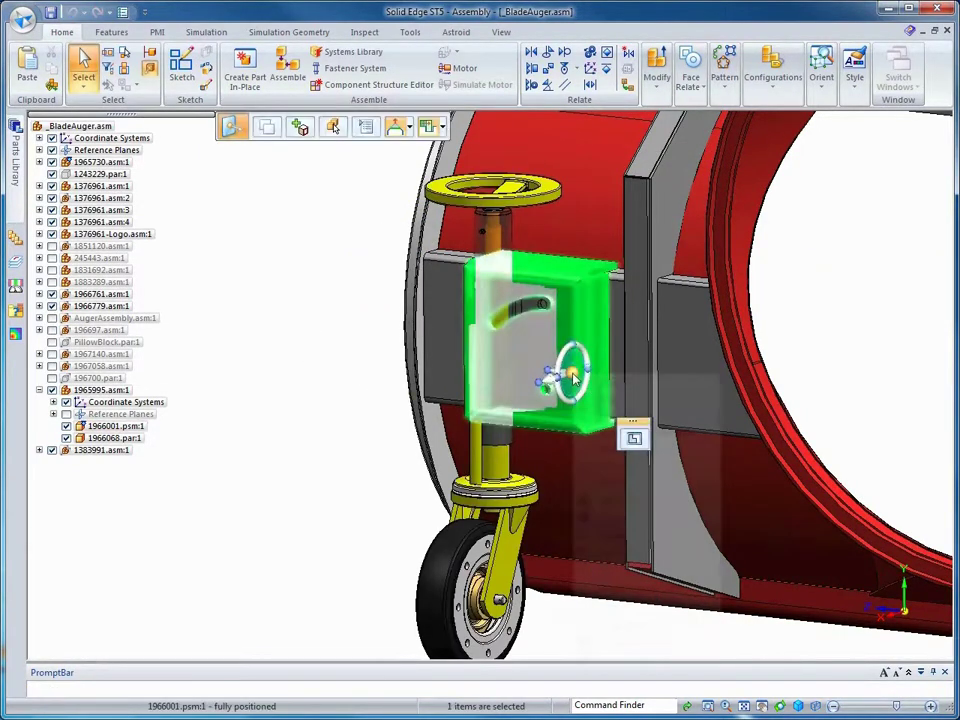
right_click(574, 376)
click(620, 436)
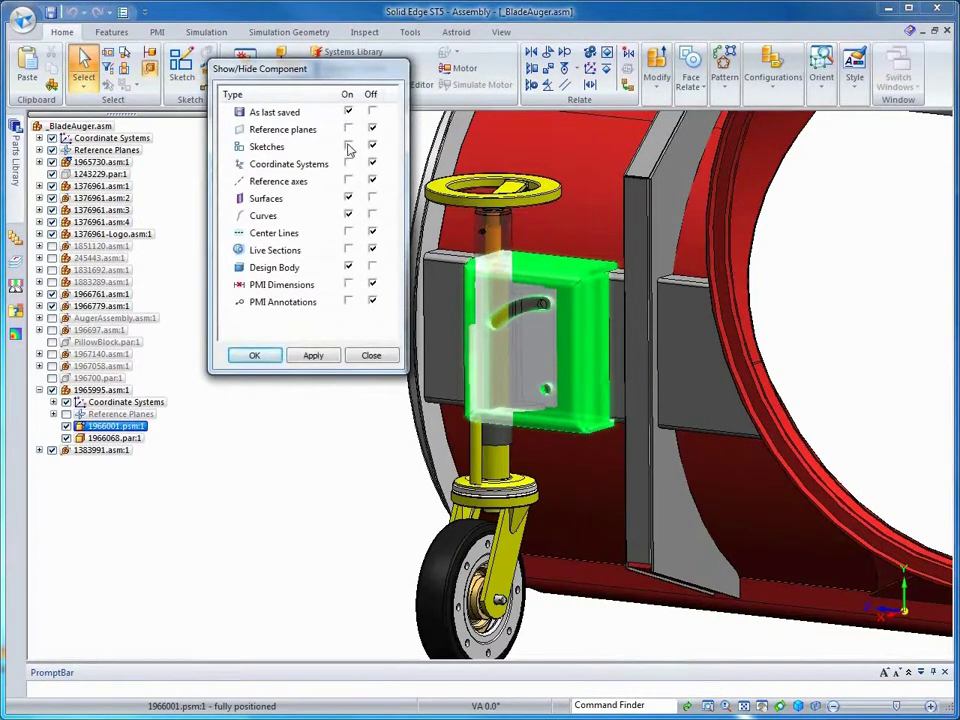
click(258, 357)
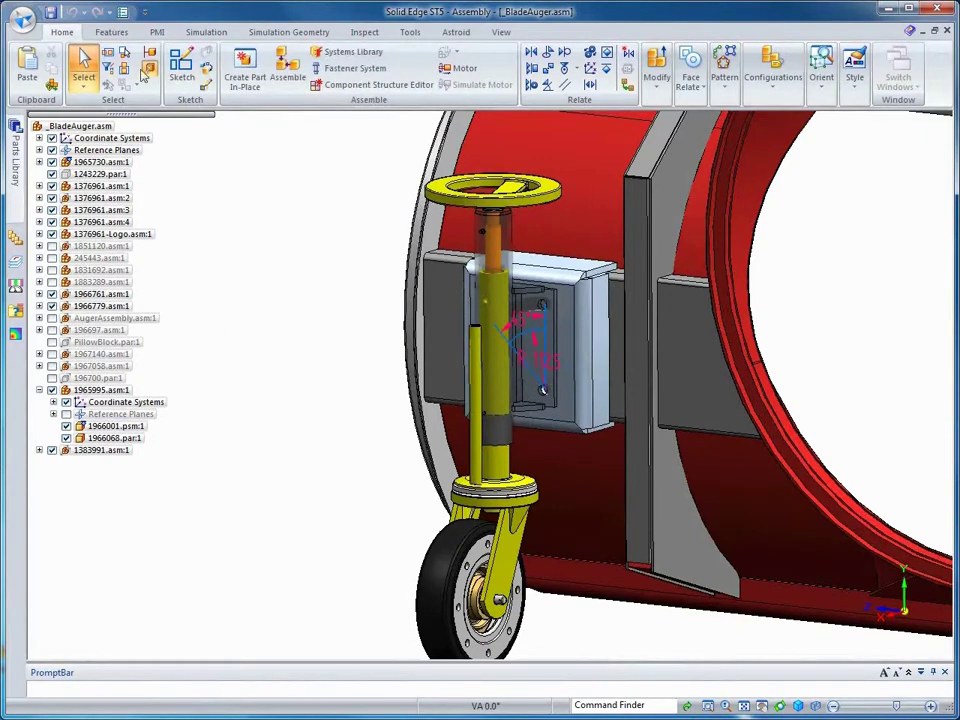
Start a Hole with the Create Part features option on the bracket's front face and include the R 112.5 sketch arc.
click(111, 32)
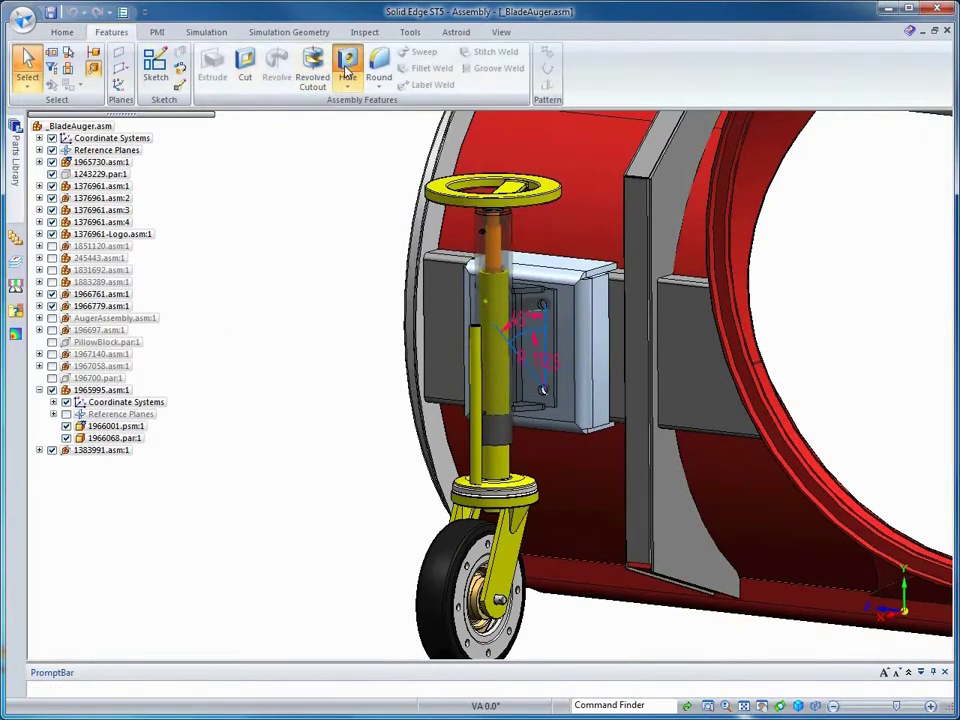
click(347, 65)
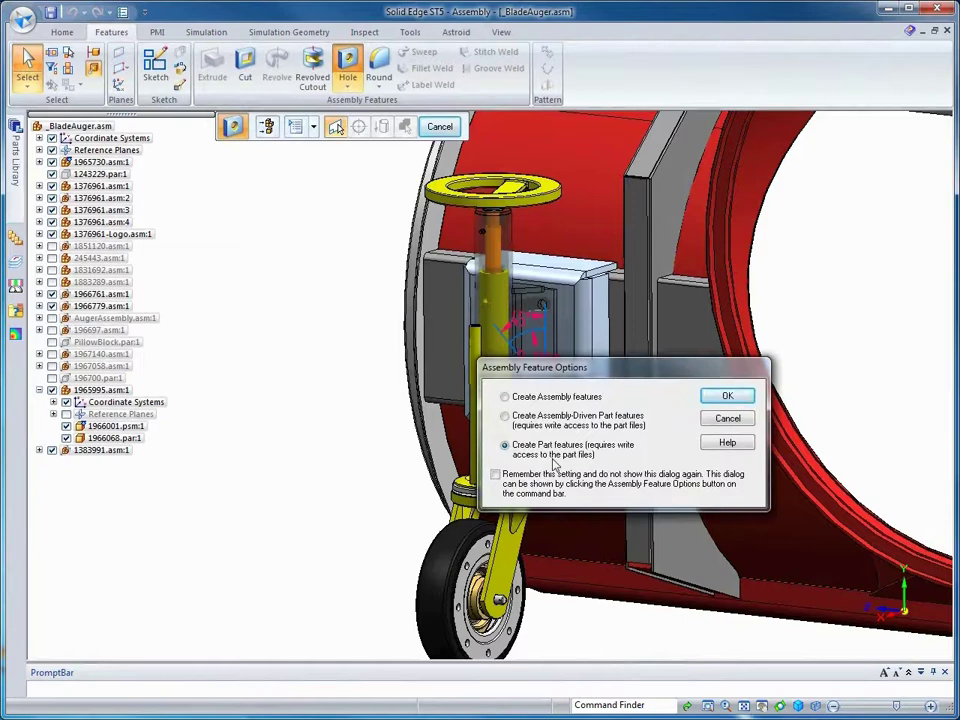
click(724, 397)
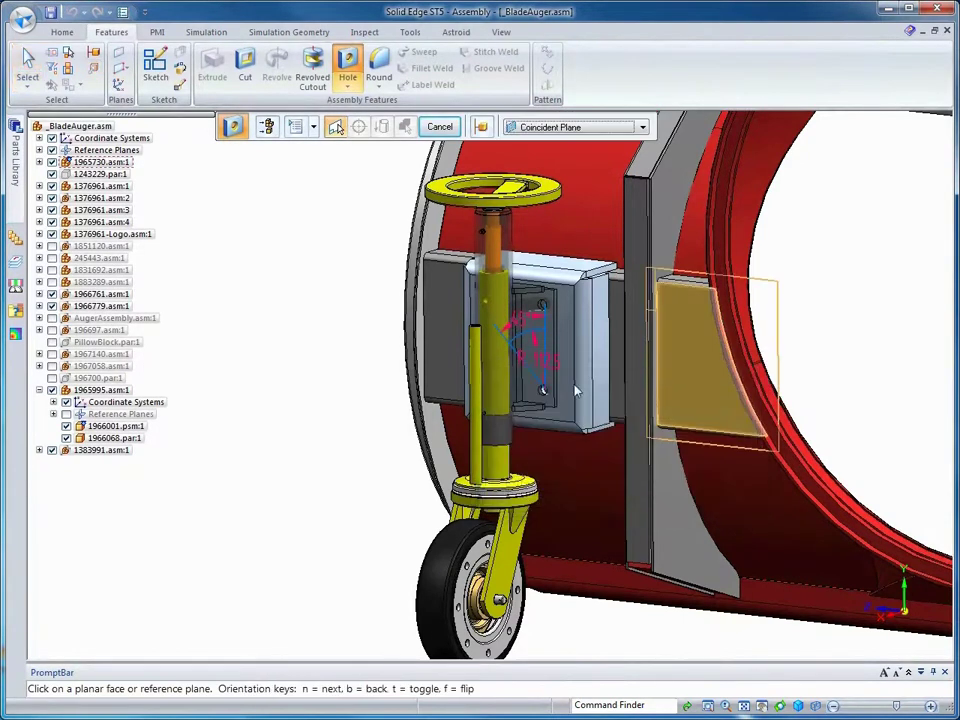
click(366, 403)
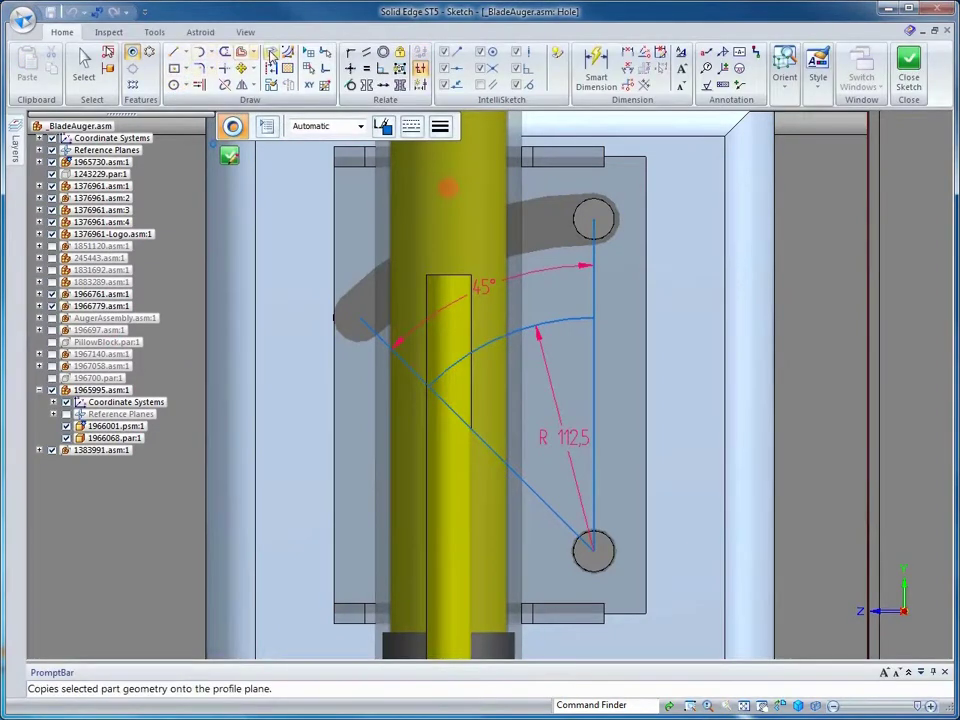
click(270, 52)
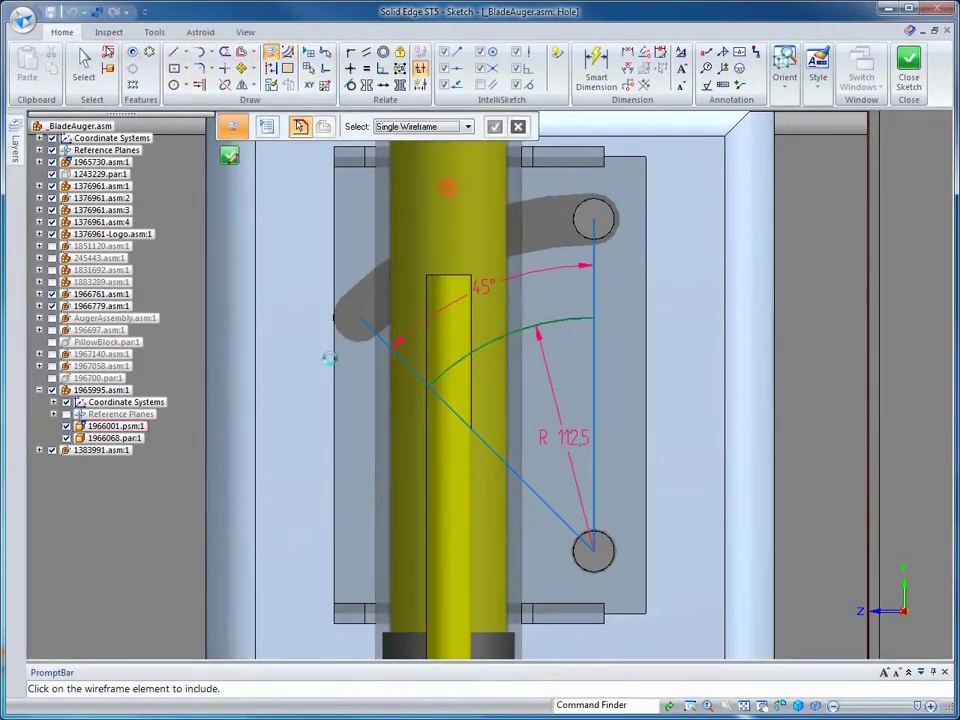
Place simple 12 mm hole circles at both ends of the R 112.5 arc in the hole profile.
click(132, 53)
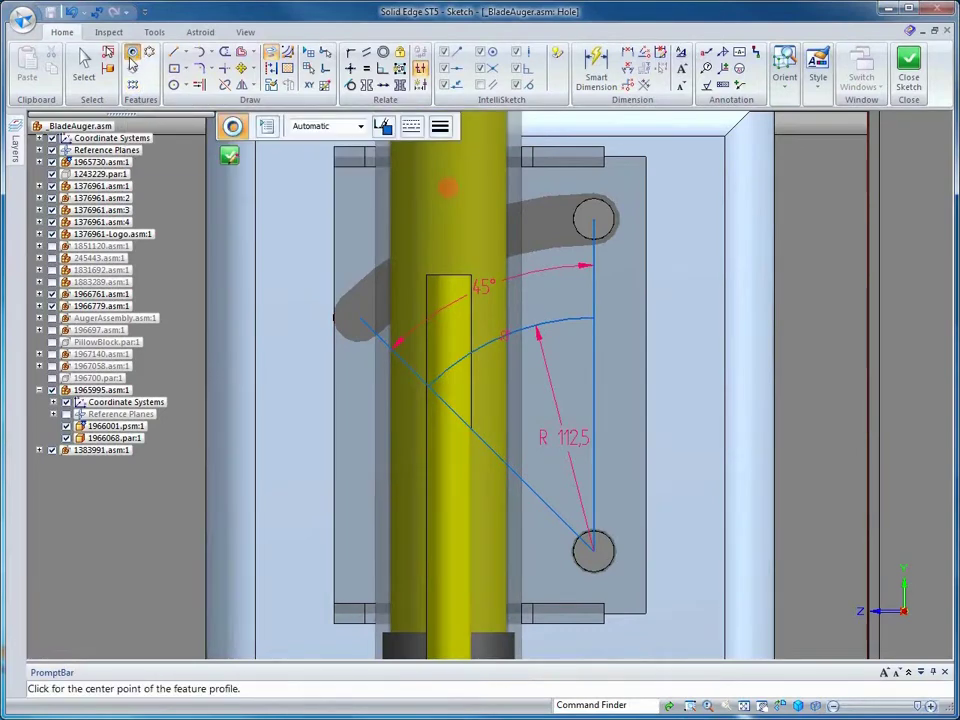
click(267, 127)
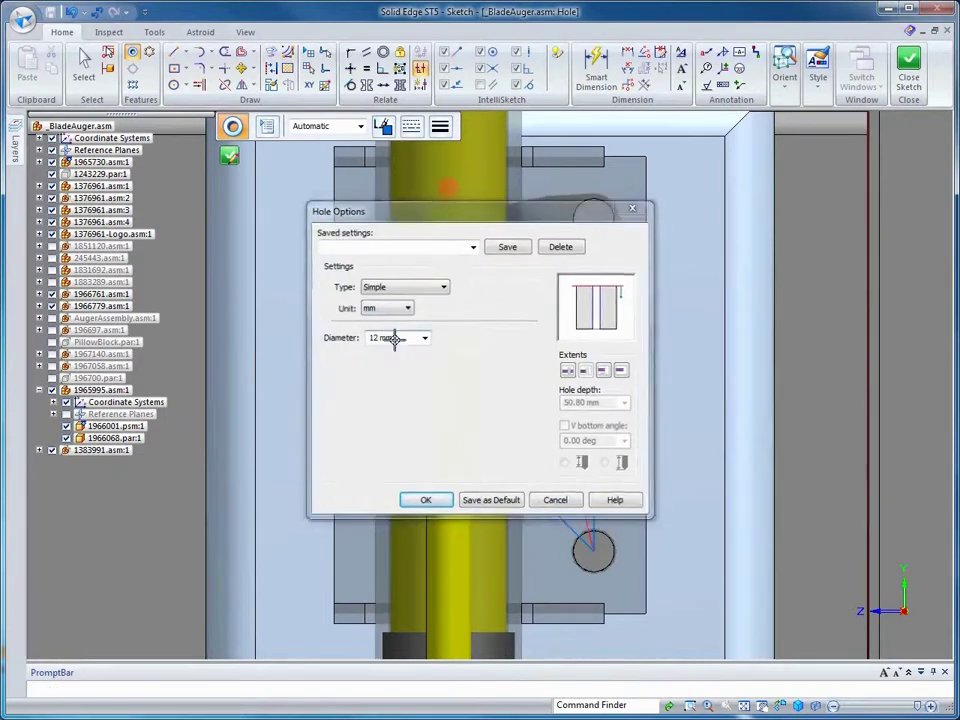
key(Return)
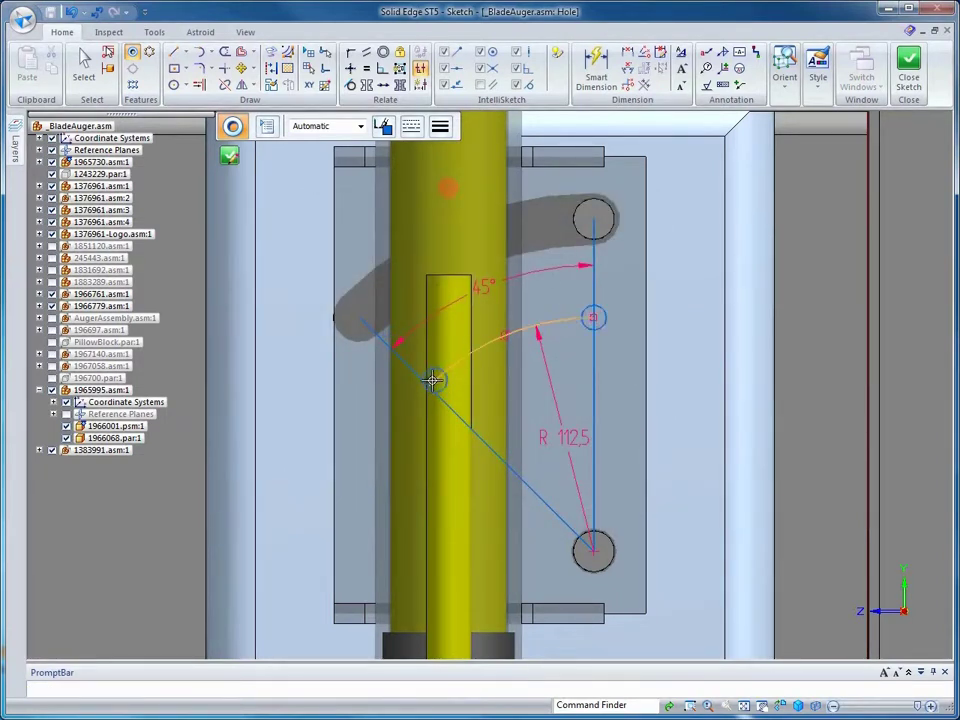
click(306, 404)
key(Escape)
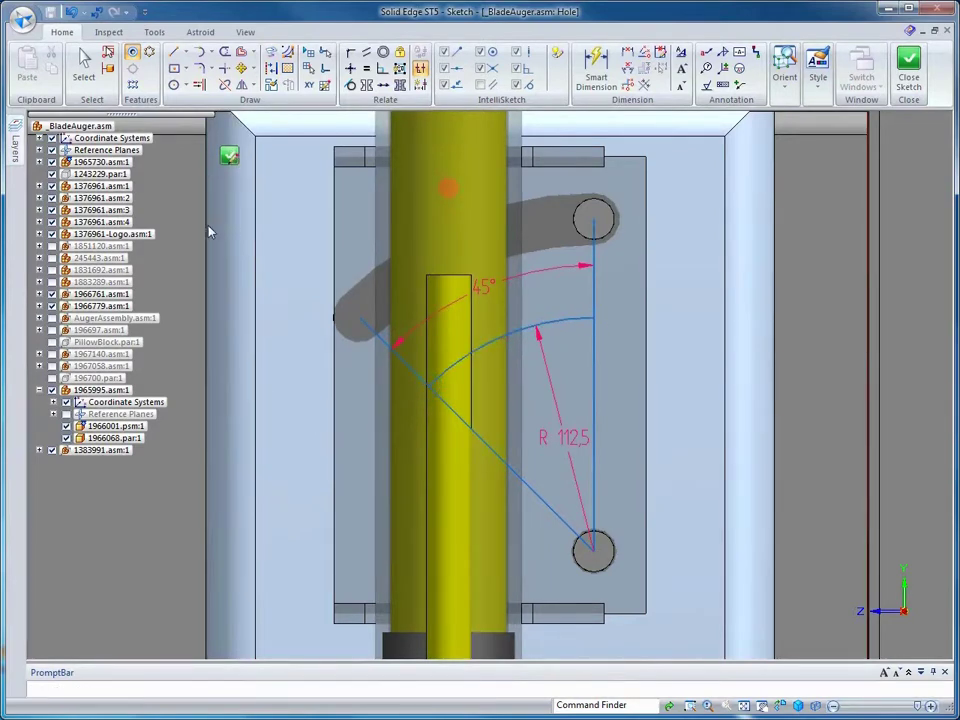
Cut the holes with a through-all extent, including only the wheel bracket and the wheel's mounting plate.
right_click(210, 232)
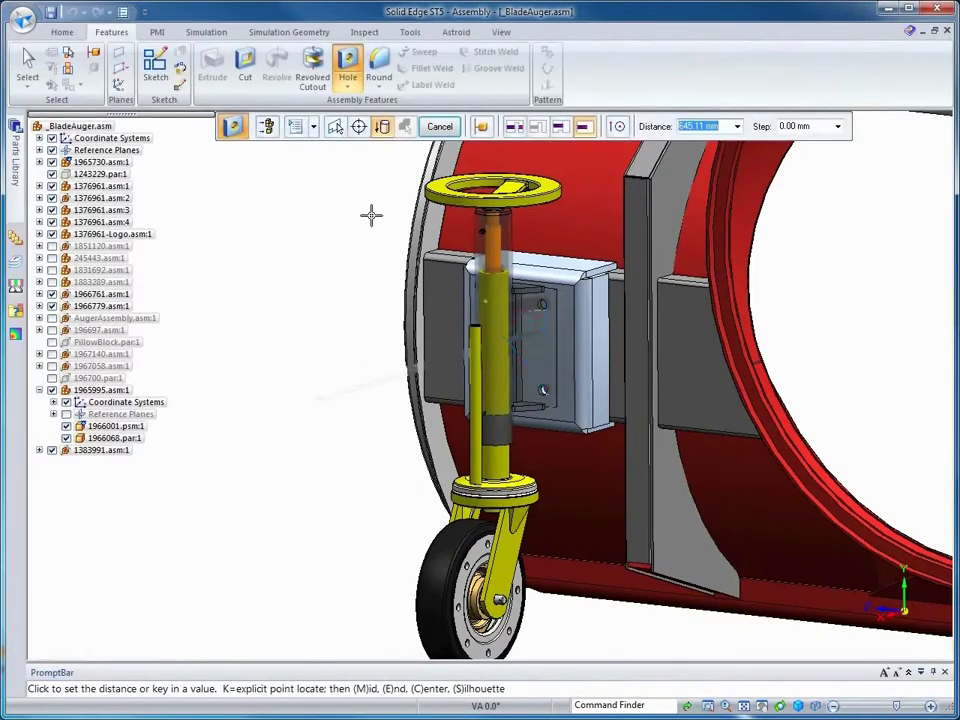
click(515, 127)
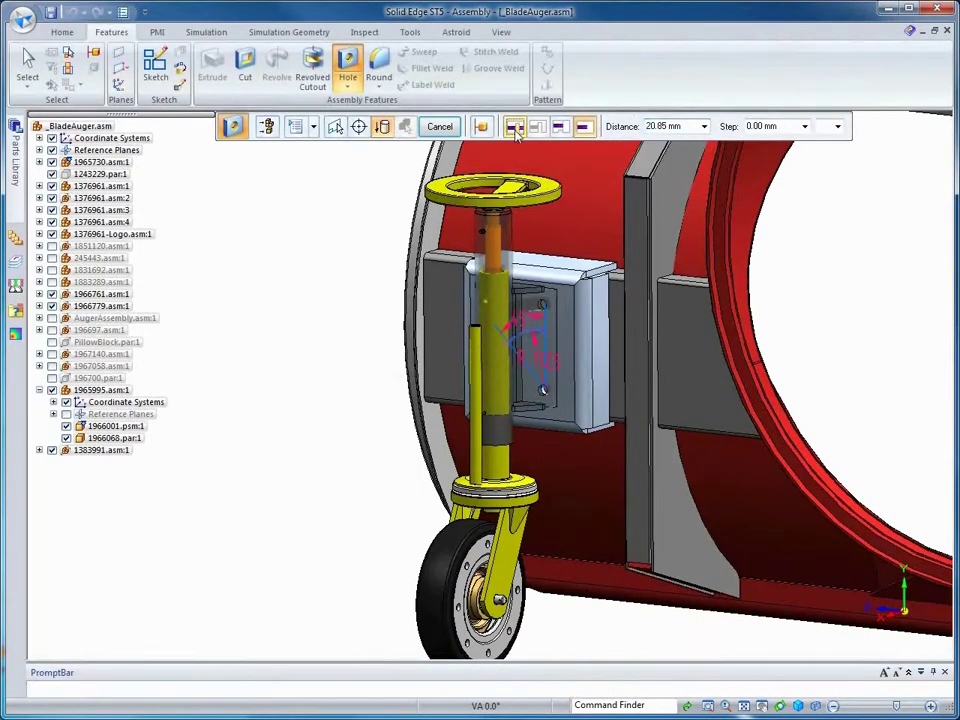
click(632, 342)
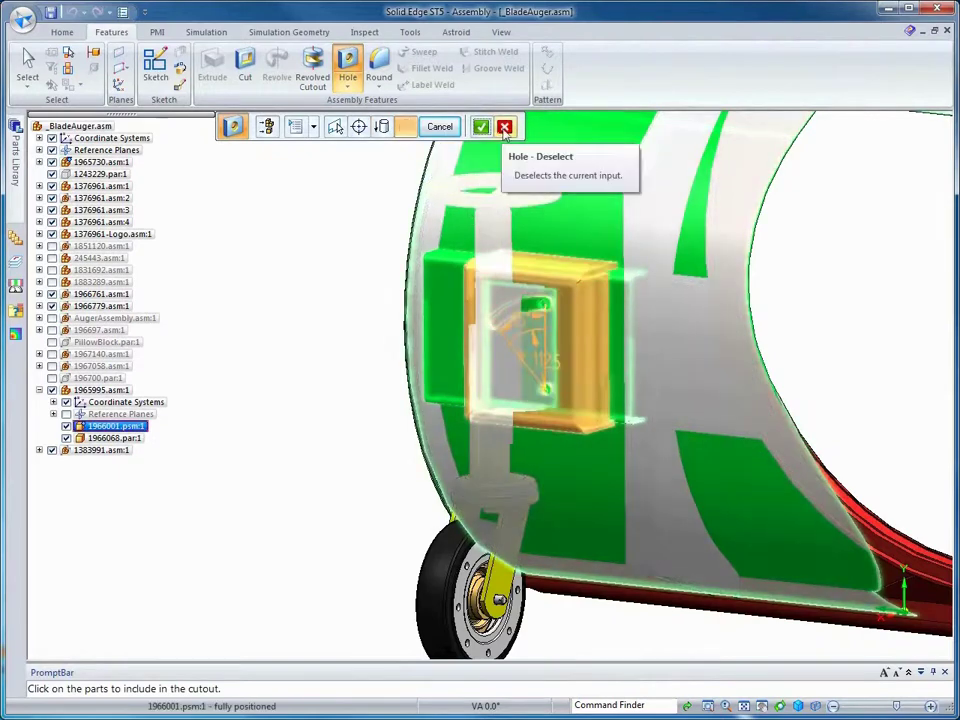
click(505, 127)
click(550, 393)
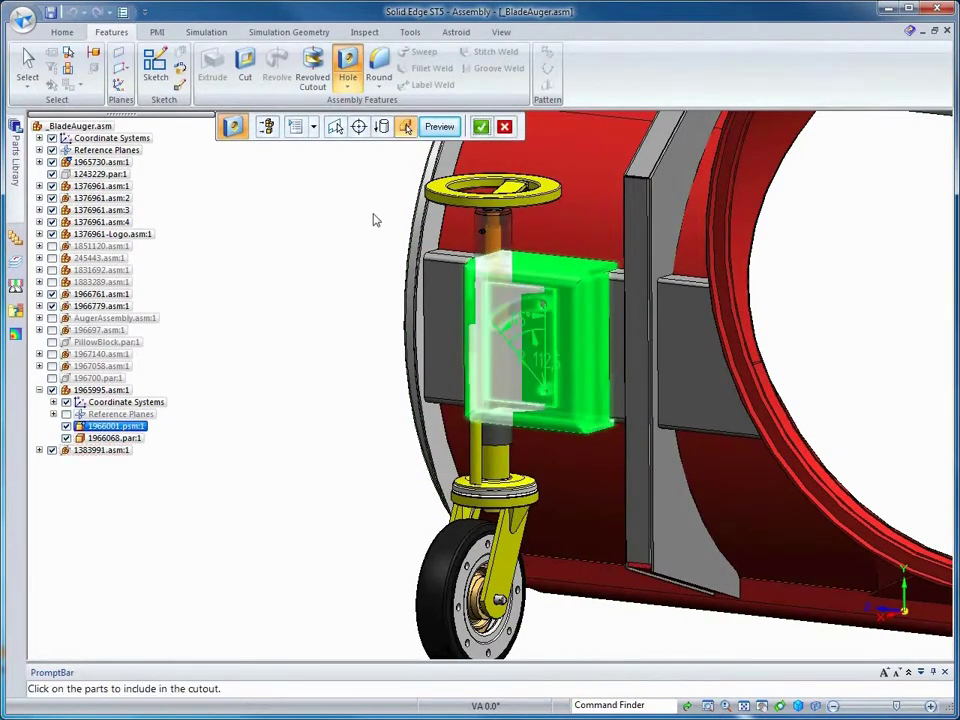
click(481, 127)
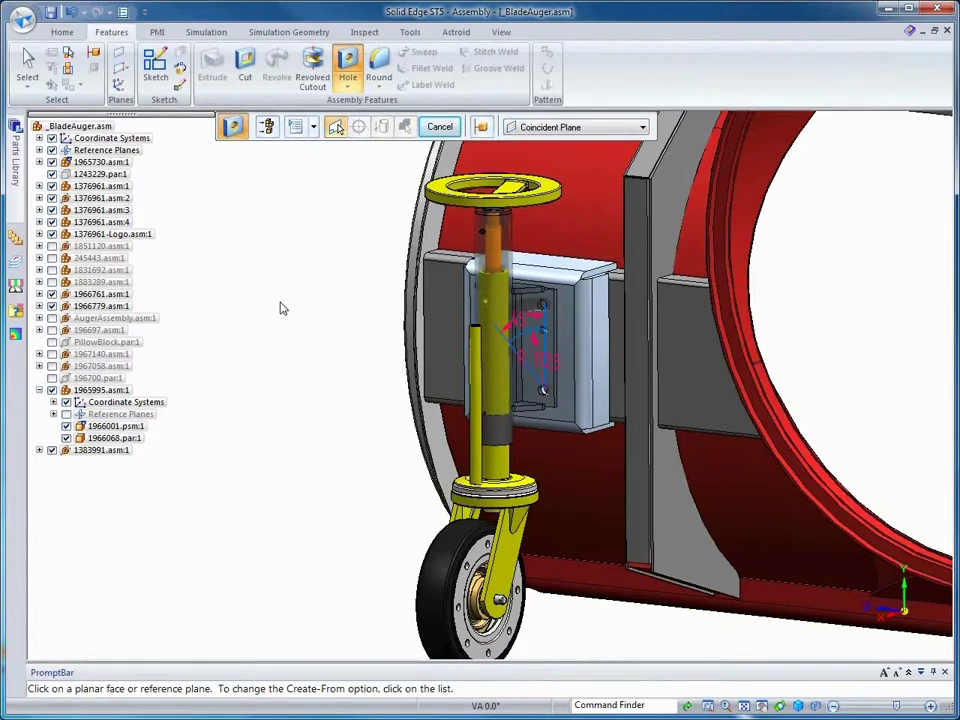
key(Escape)
Hide all sketches in the assembly.
right_click(281, 310)
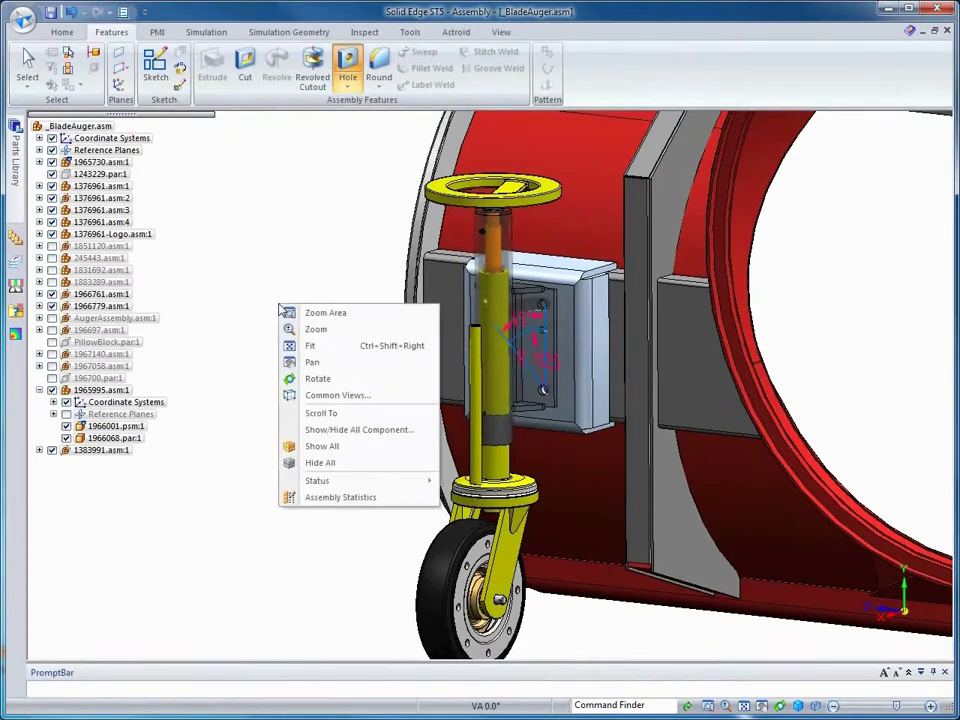
click(349, 430)
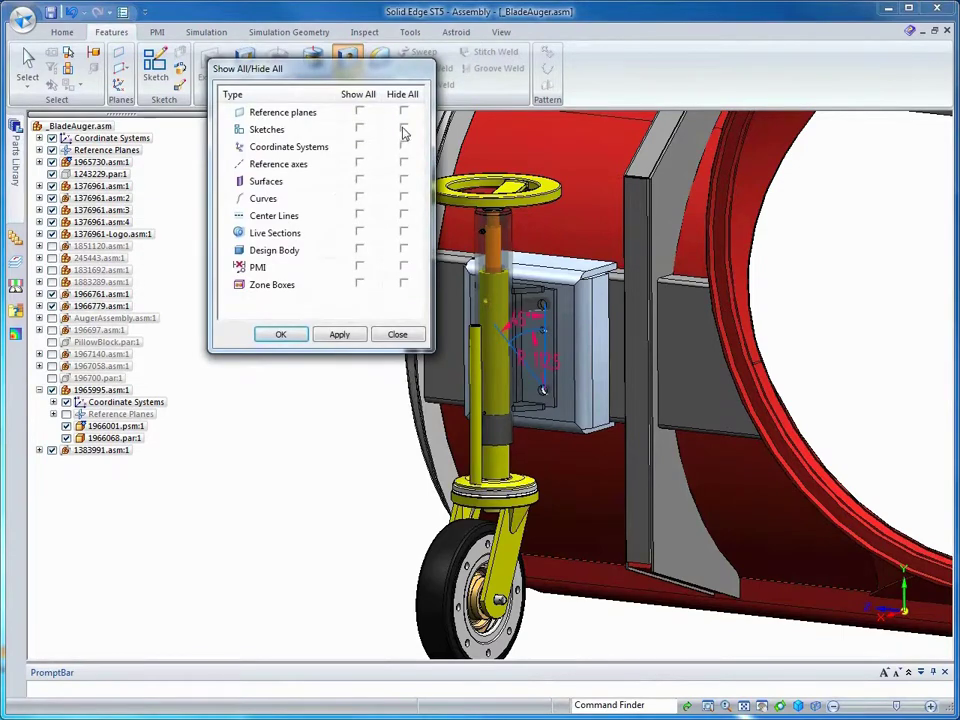
click(296, 338)
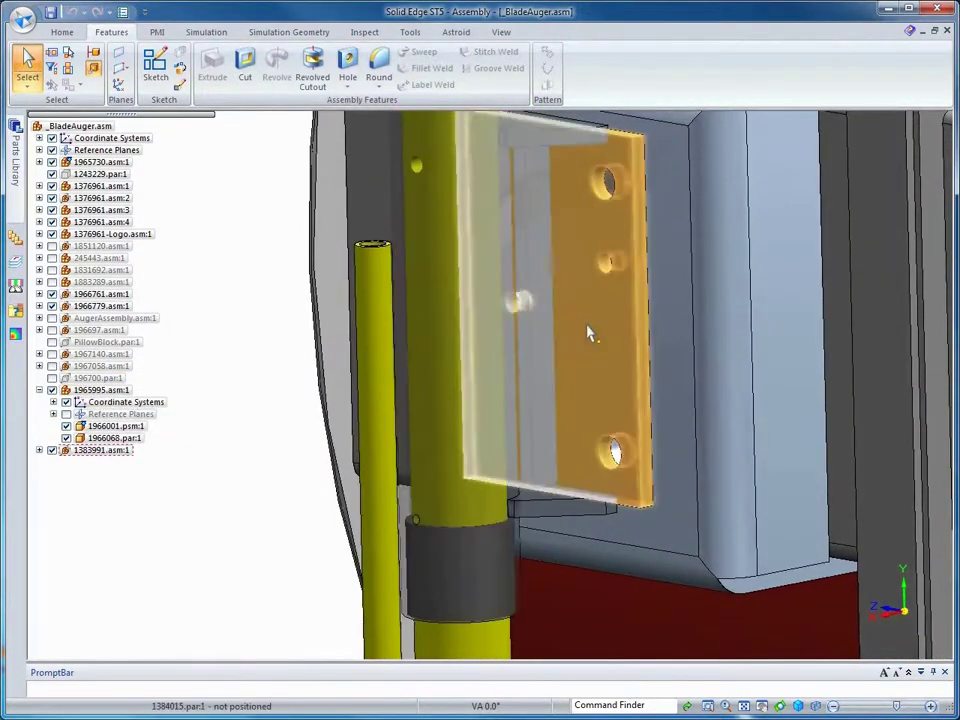
Open the mounting plate 1384015.par in place to inspect its hole features, and return to the assembly.
click(590, 328)
right_click(588, 328)
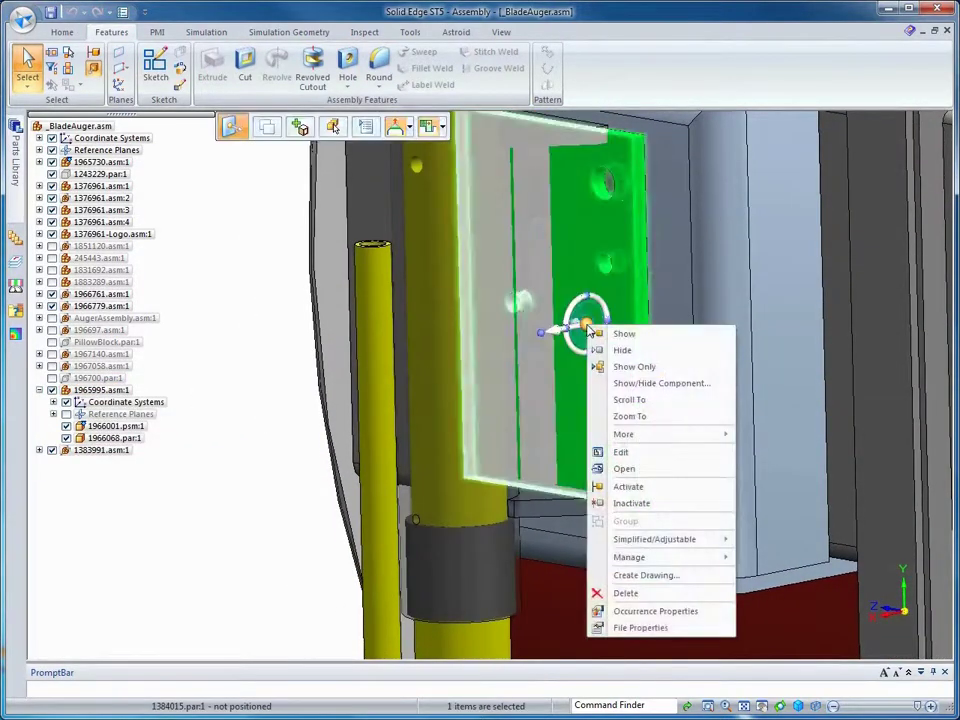
click(615, 452)
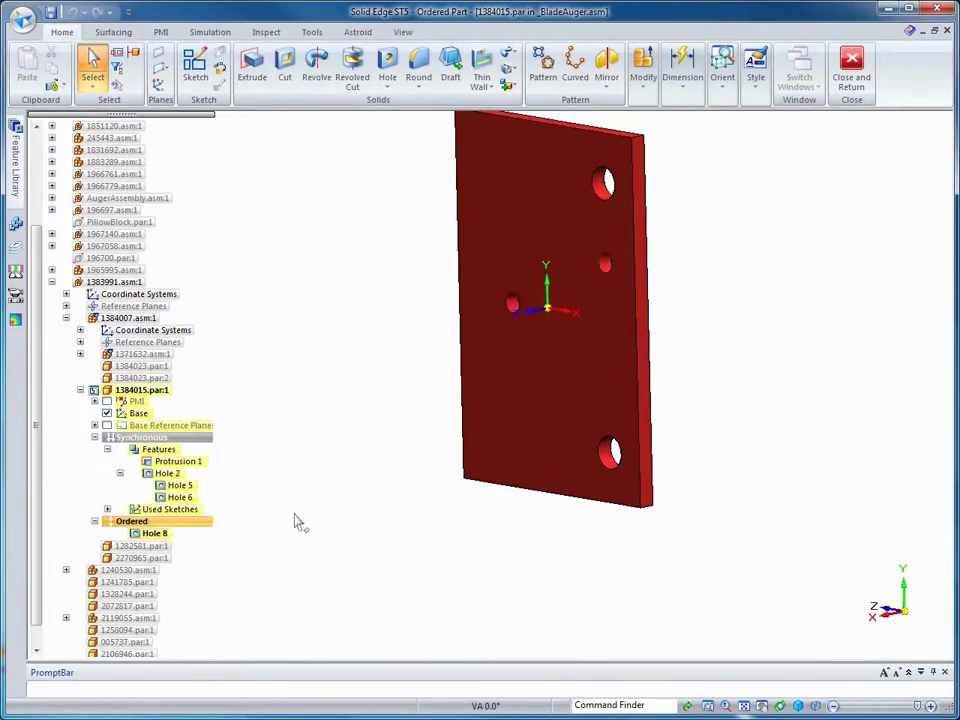
click(851, 72)
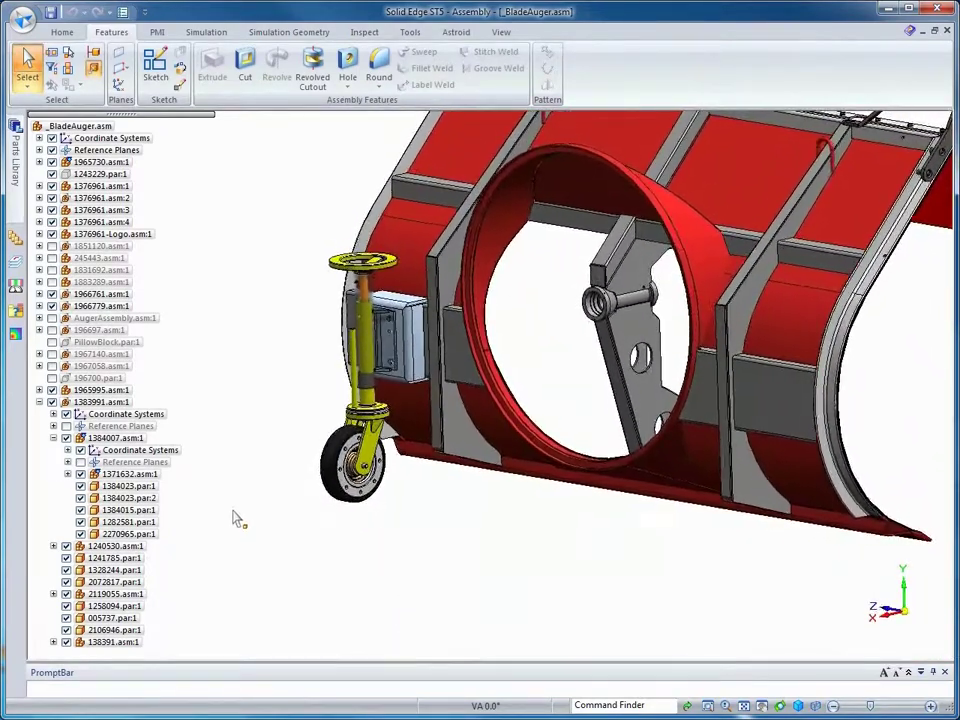
Show the Blower Center Plane among the top assembly's reference planes.
click(39, 150)
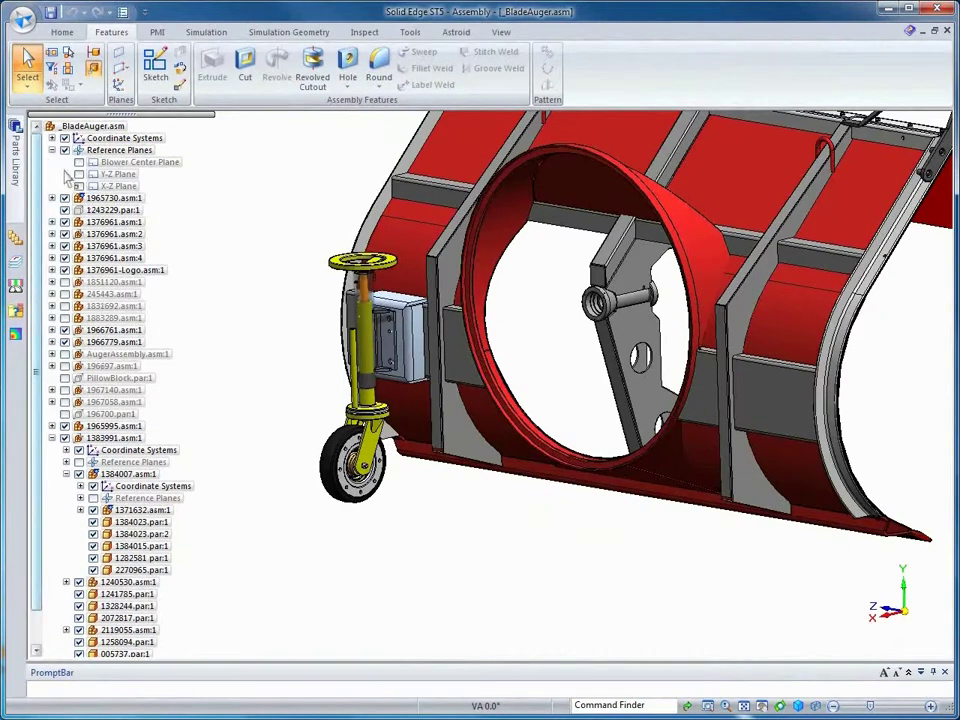
click(79, 163)
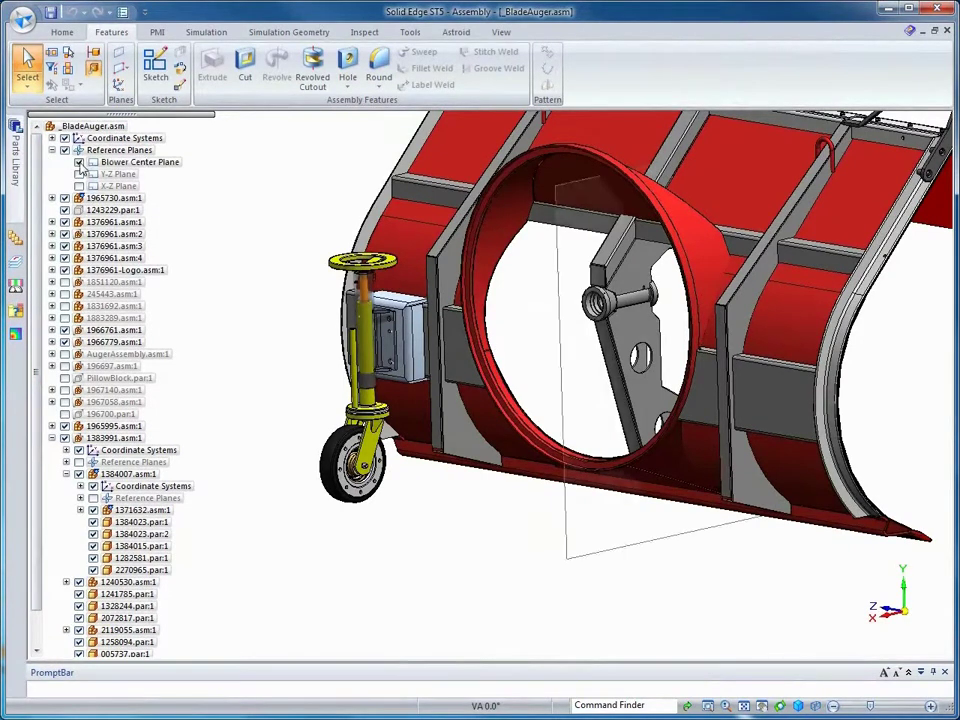
scroll(43, 500, down, 1)
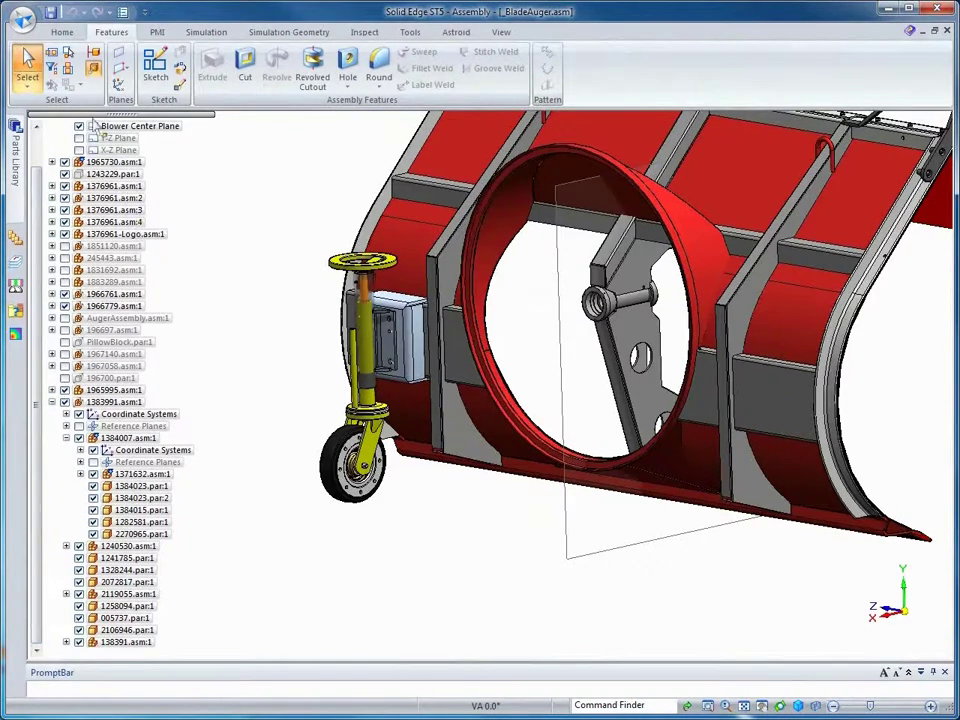
Set up a mirror of subassemblies 1383991.asm and 1965995.asm about the Blower Center Plane.
click(64, 33)
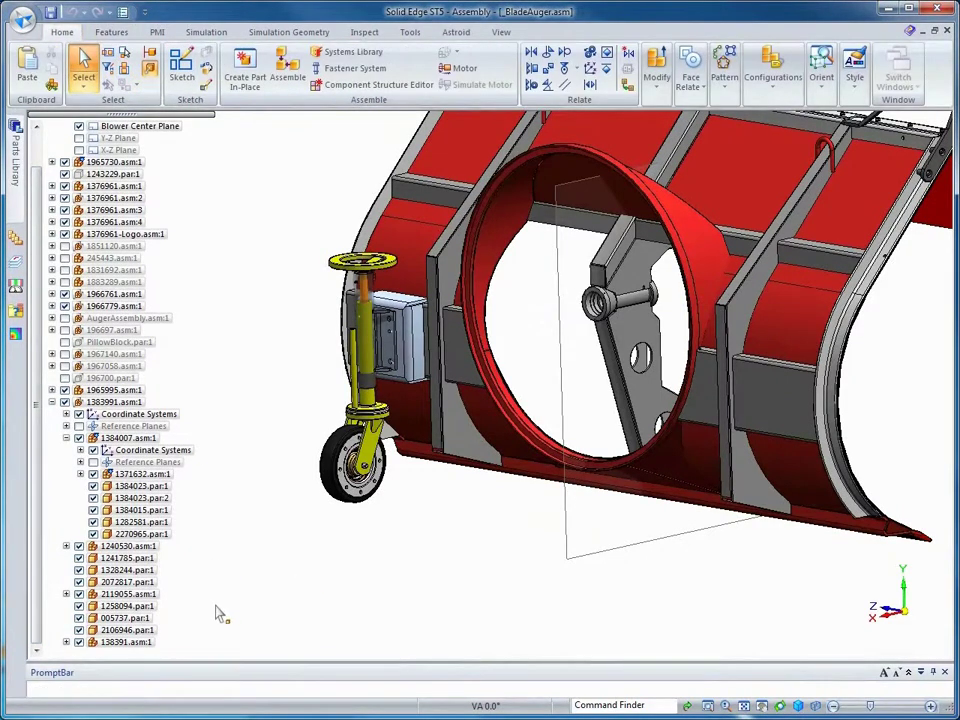
click(52, 402)
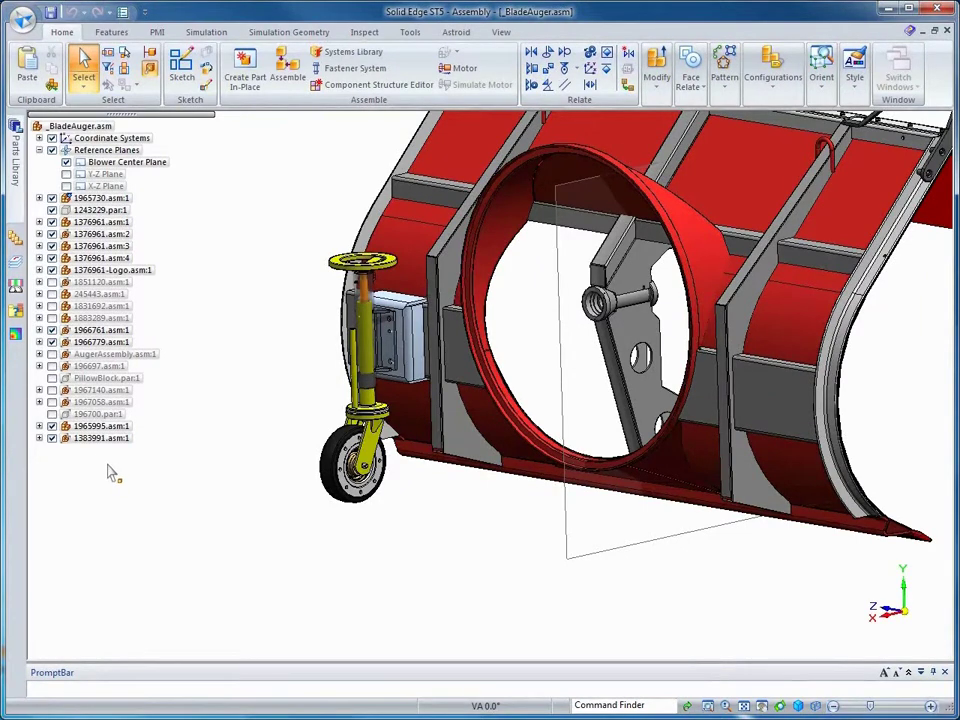
click(98, 441)
ctrl+click(96, 427)
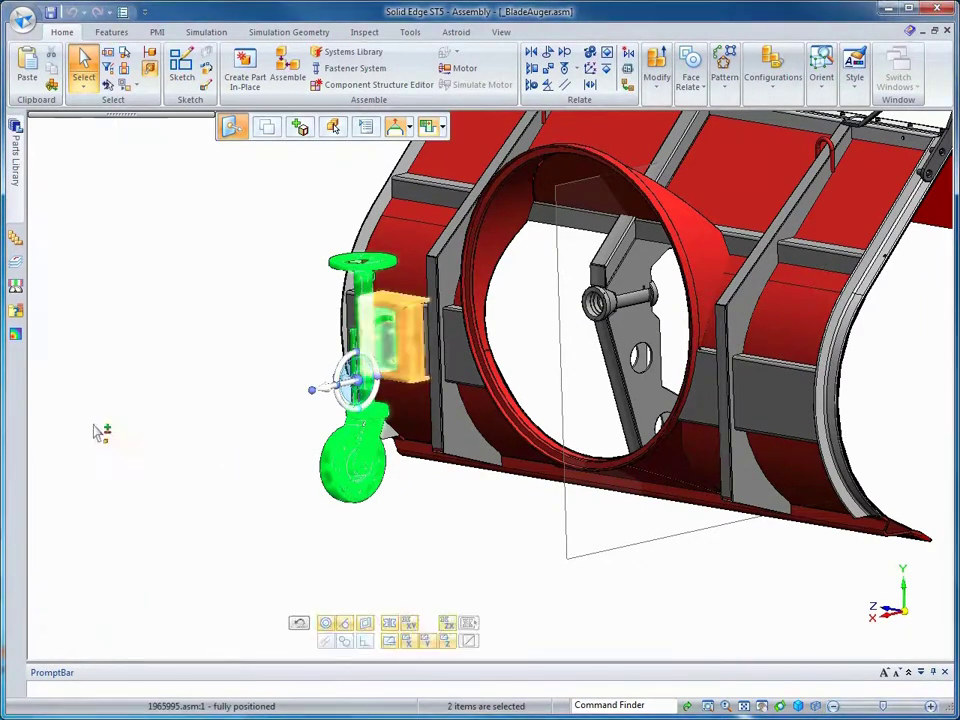
click(724, 88)
click(726, 146)
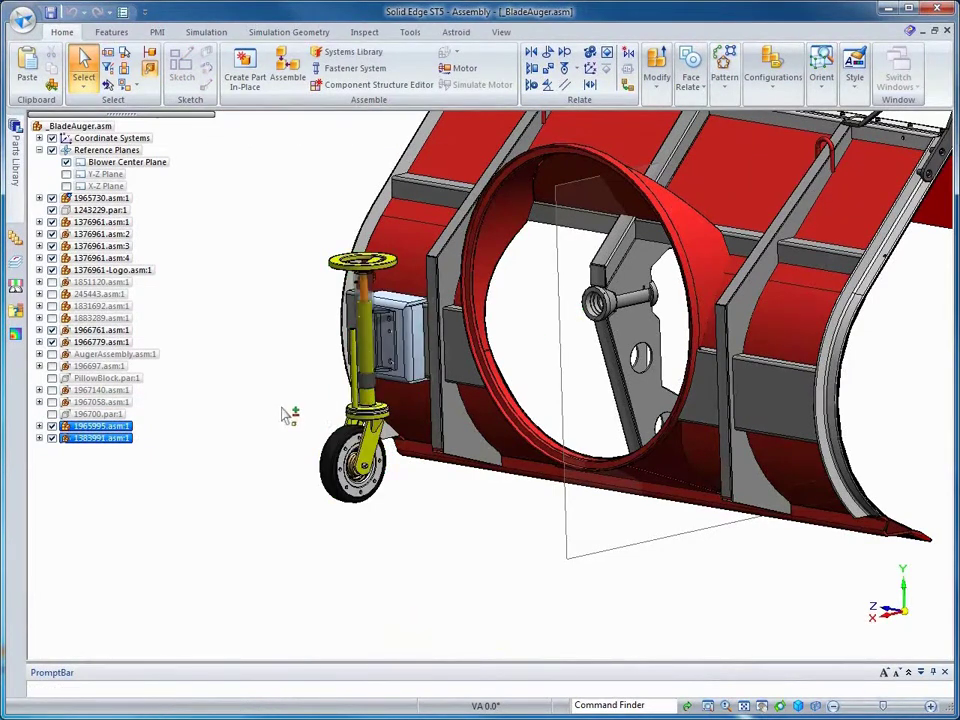
click(568, 561)
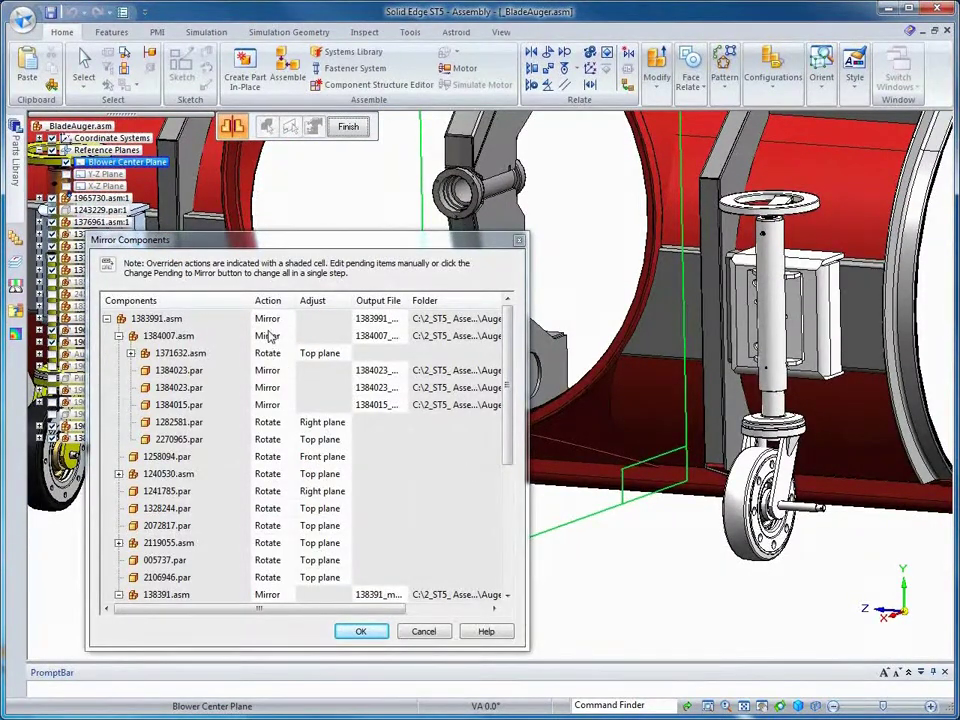
Review the mirror and rotate actions of the wheel and bracket components, accept them and finish the mirror.
click(172, 355)
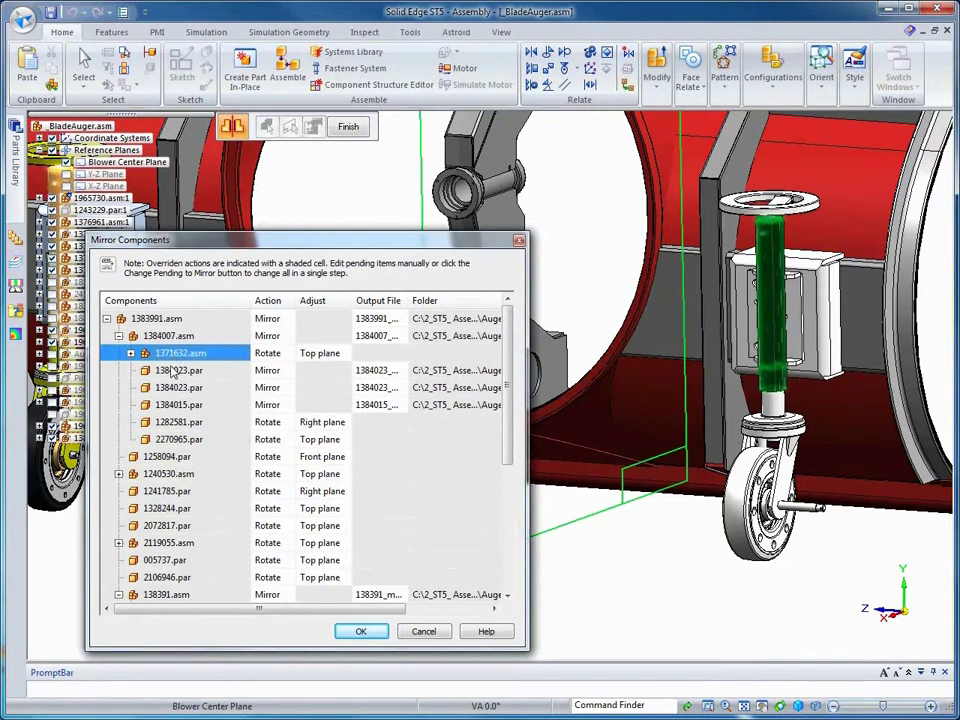
click(172, 372)
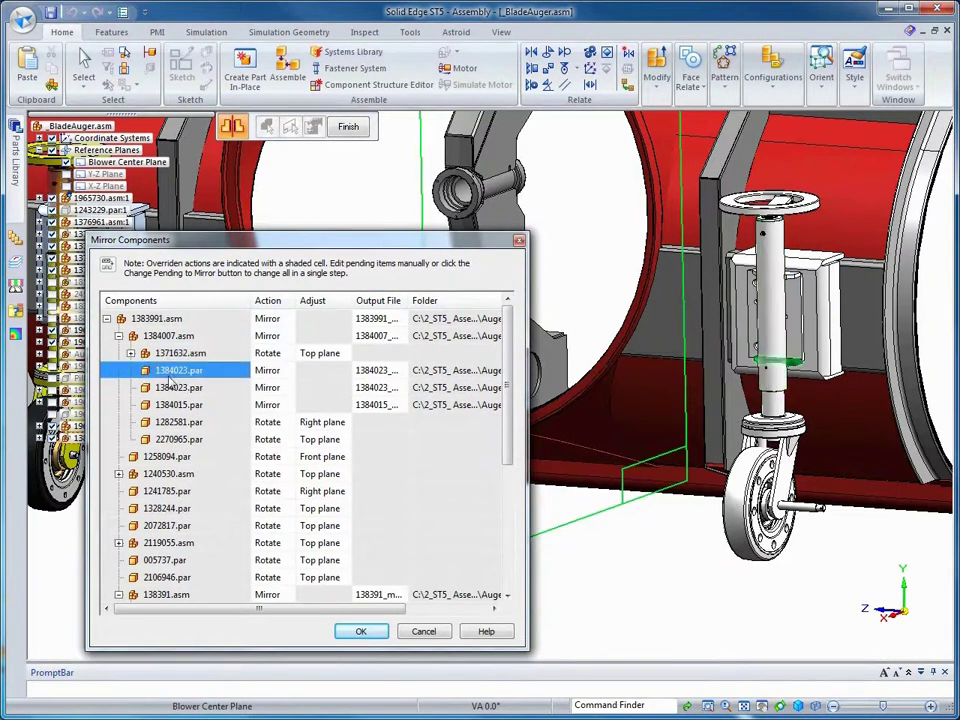
click(170, 389)
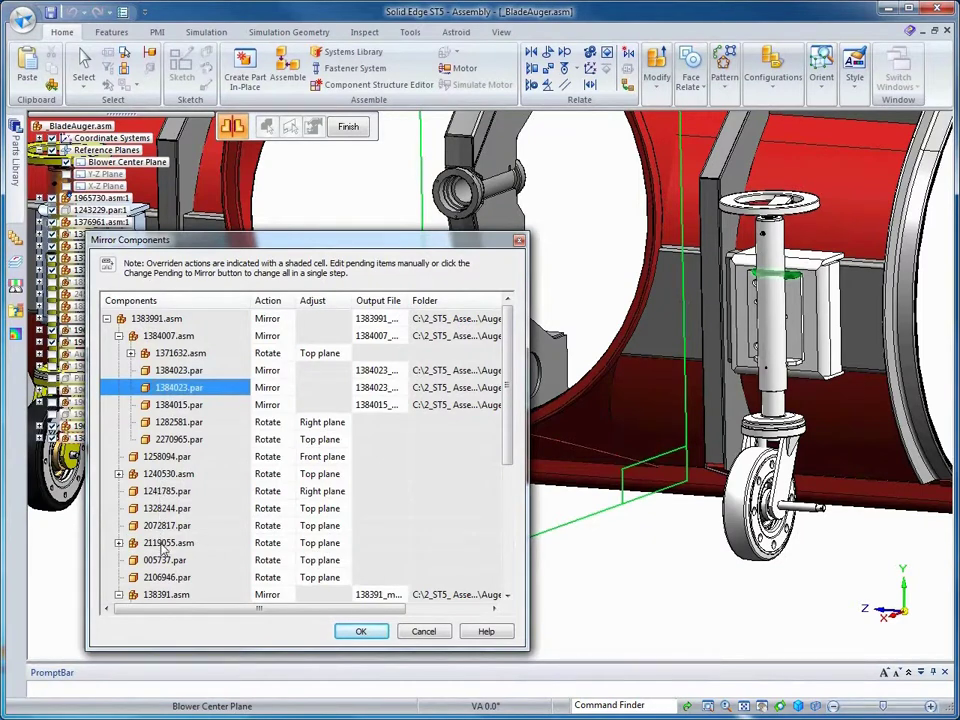
drag(506, 458, 490, 588)
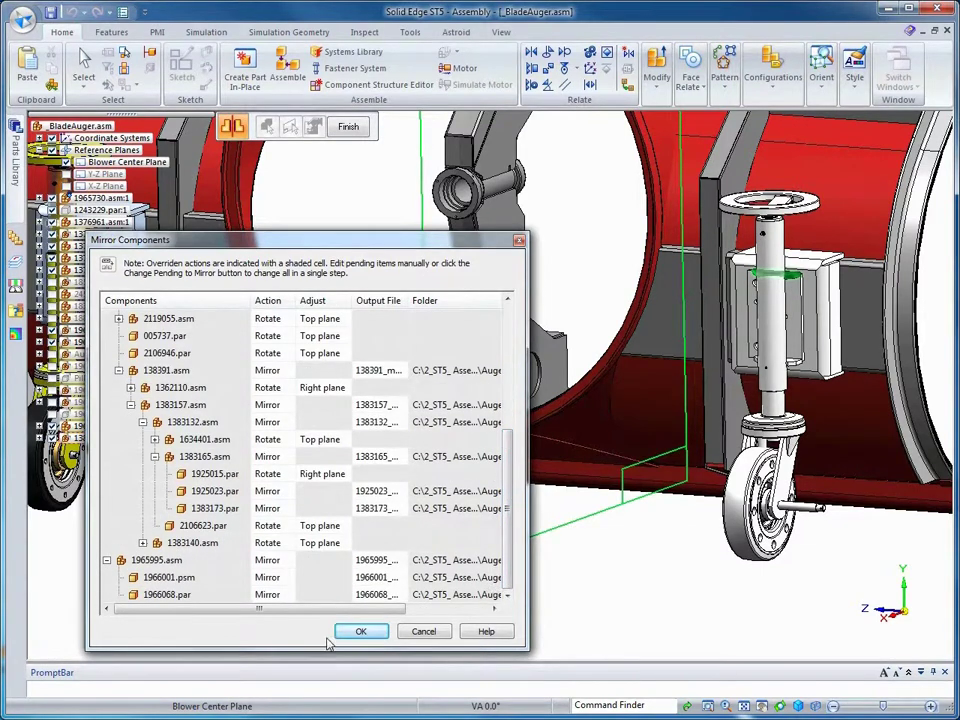
click(358, 634)
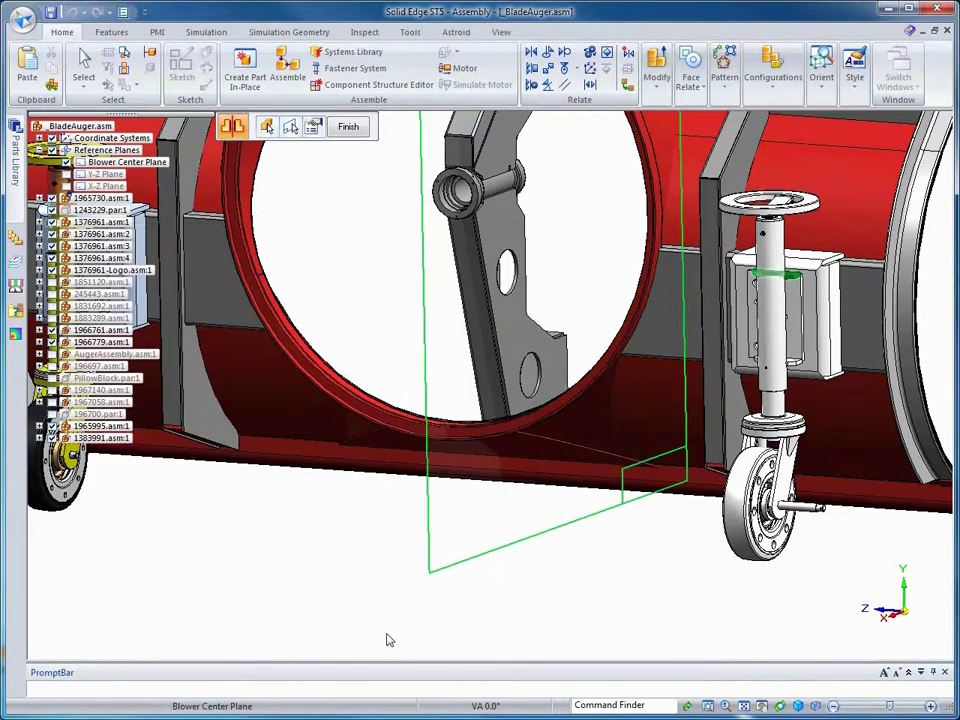
click(348, 126)
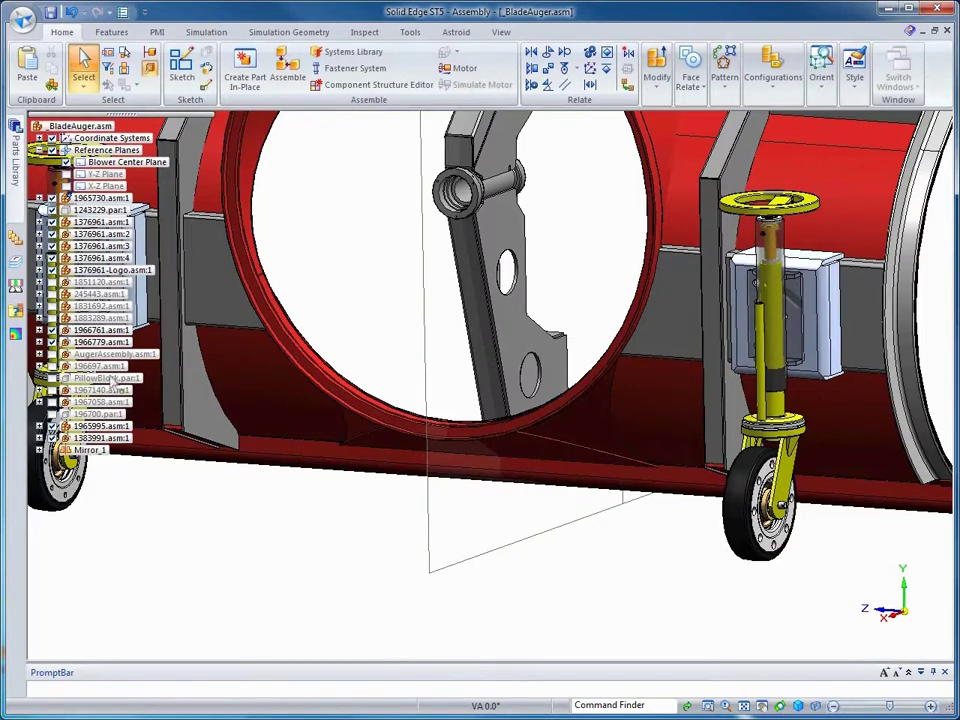
Hide the Blower Center Plane so both wheel assemblies can be viewed without it.
click(66, 162)
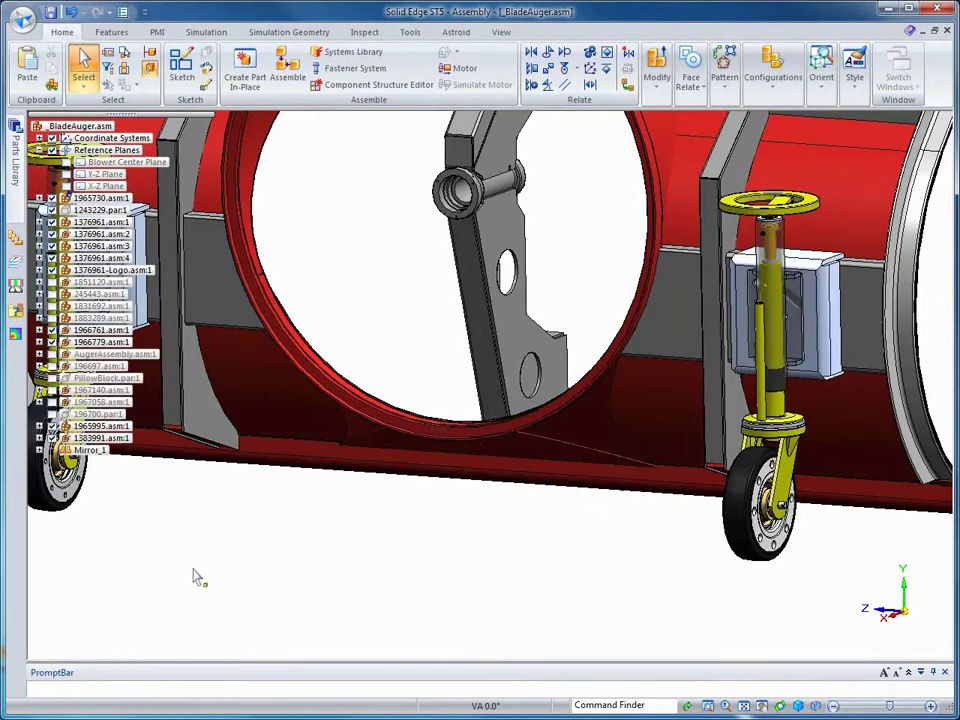
scroll(195, 577, down, 2)
shift+middle_drag(313, 603, 326, 604)
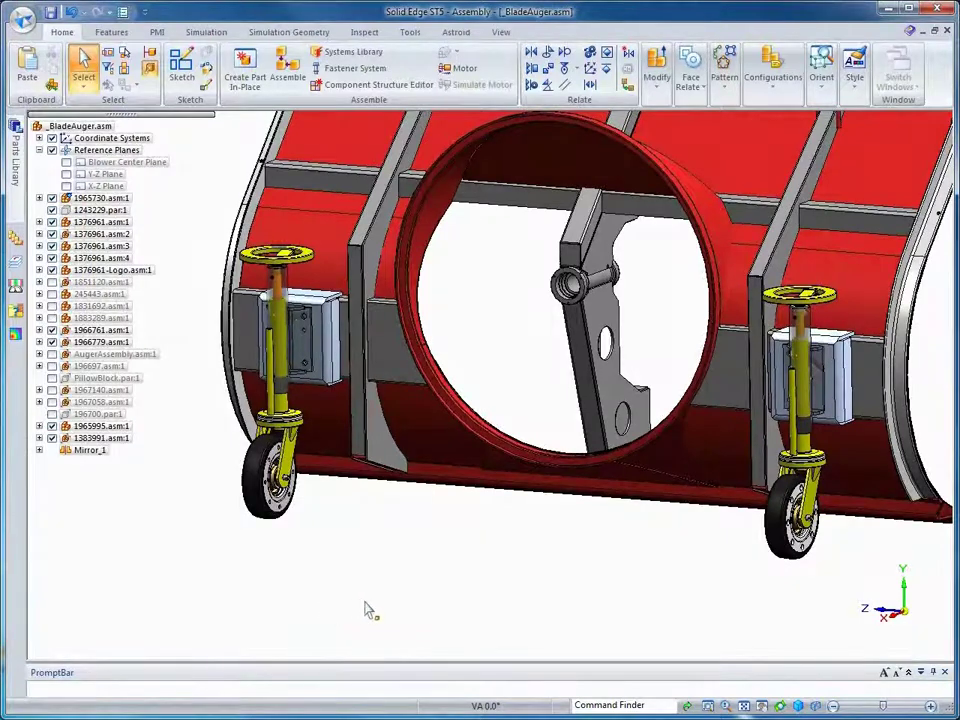
Swing the original wheel assembly along its bracket slot by its mounting plate to check the mirrored wheel's motion.
right_click(368, 611)
click(368, 611)
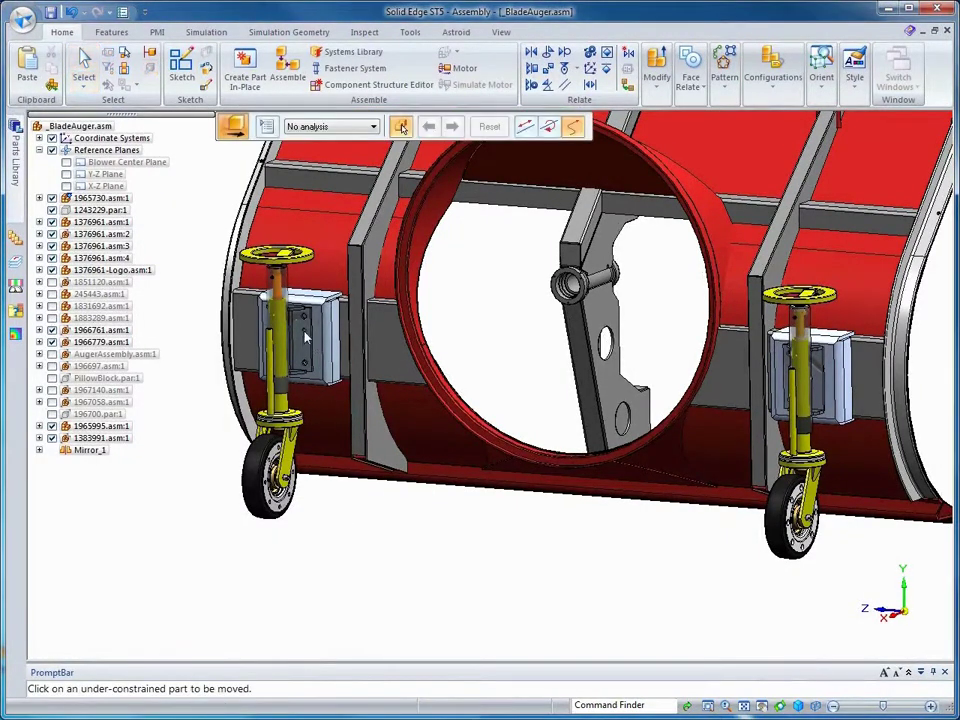
drag(301, 303, 189, 278)
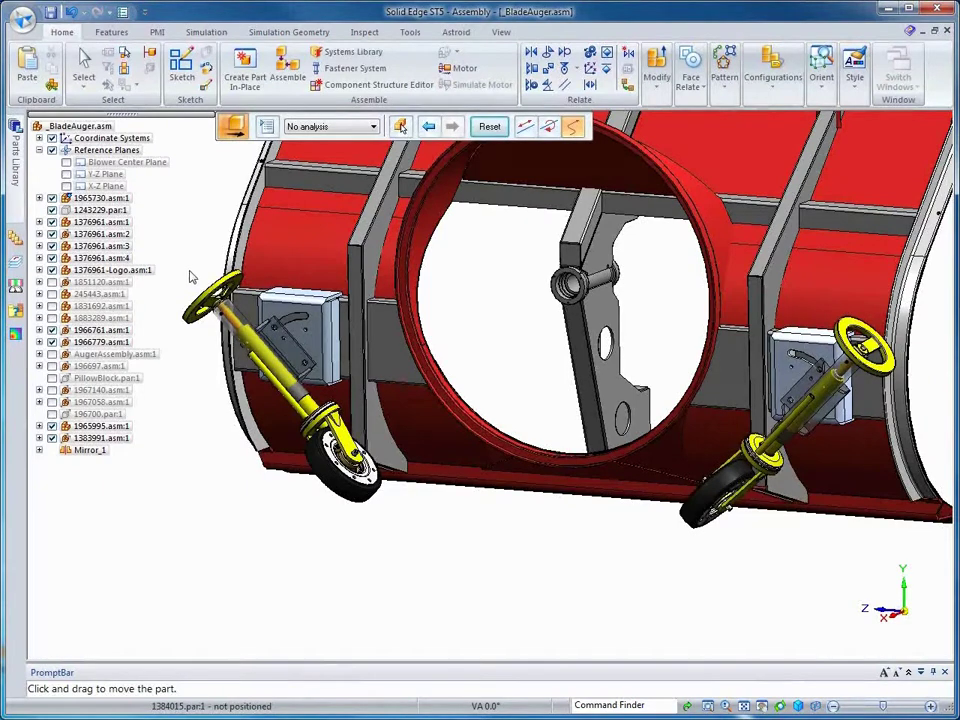
drag(266, 326, 178, 483)
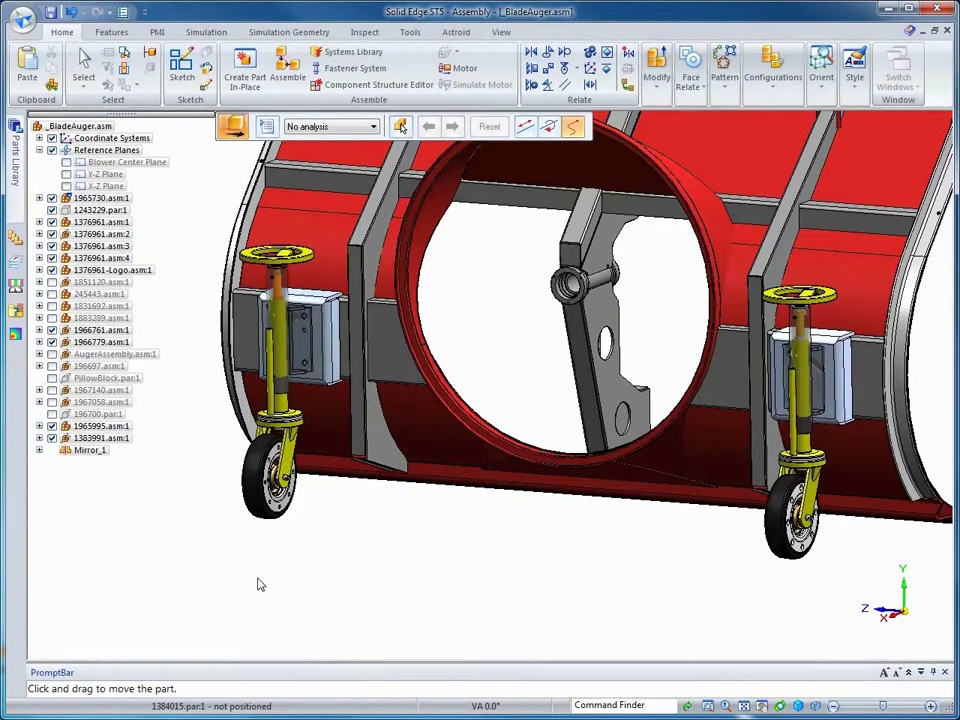
key(Escape)
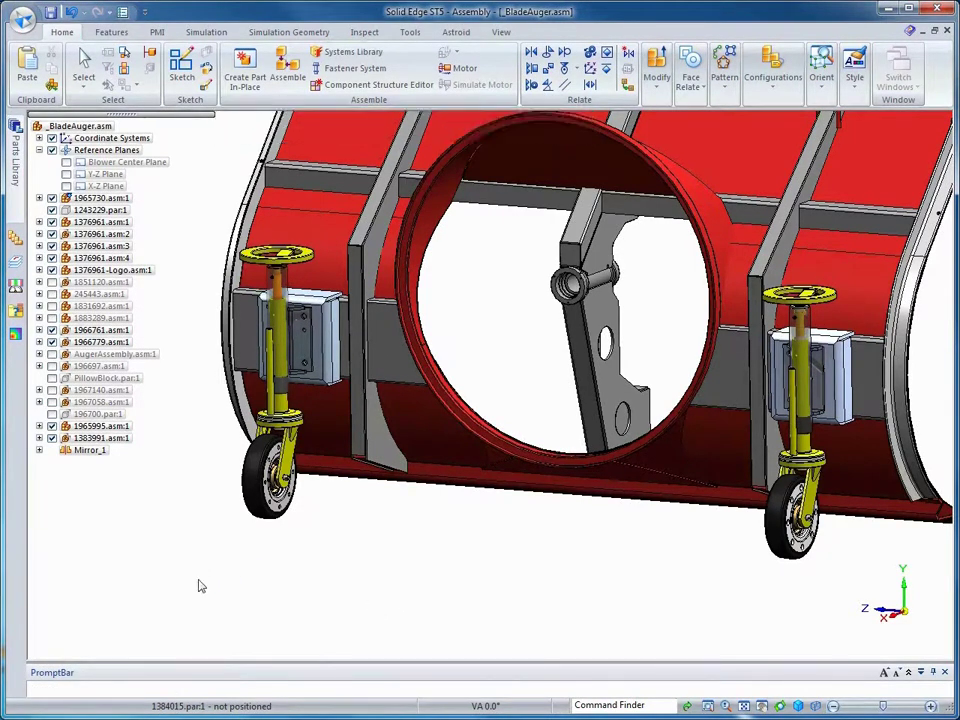
Inspect the structure of 1383991_mir.asm under Mirror_1 and open the original 1383991.asm for in-place editing.
click(39, 450)
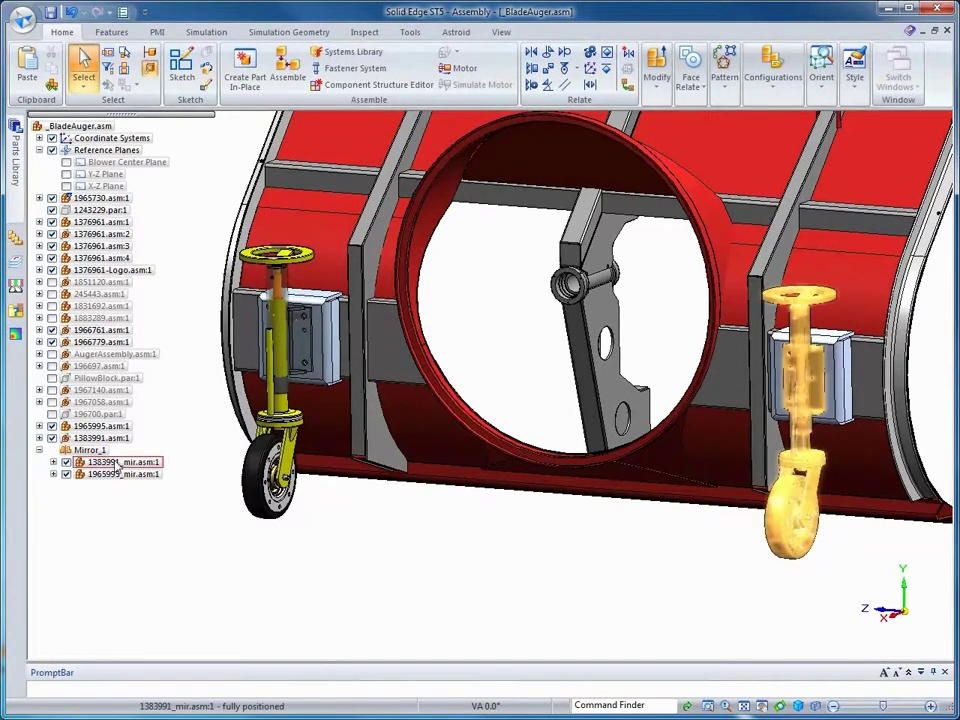
click(54, 463)
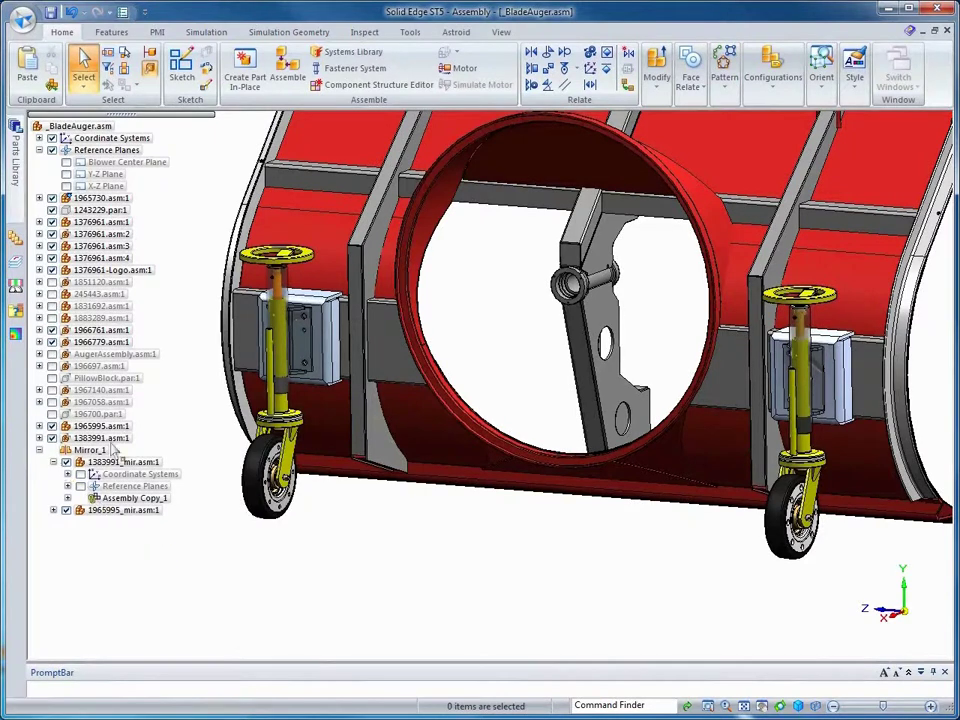
click(39, 438)
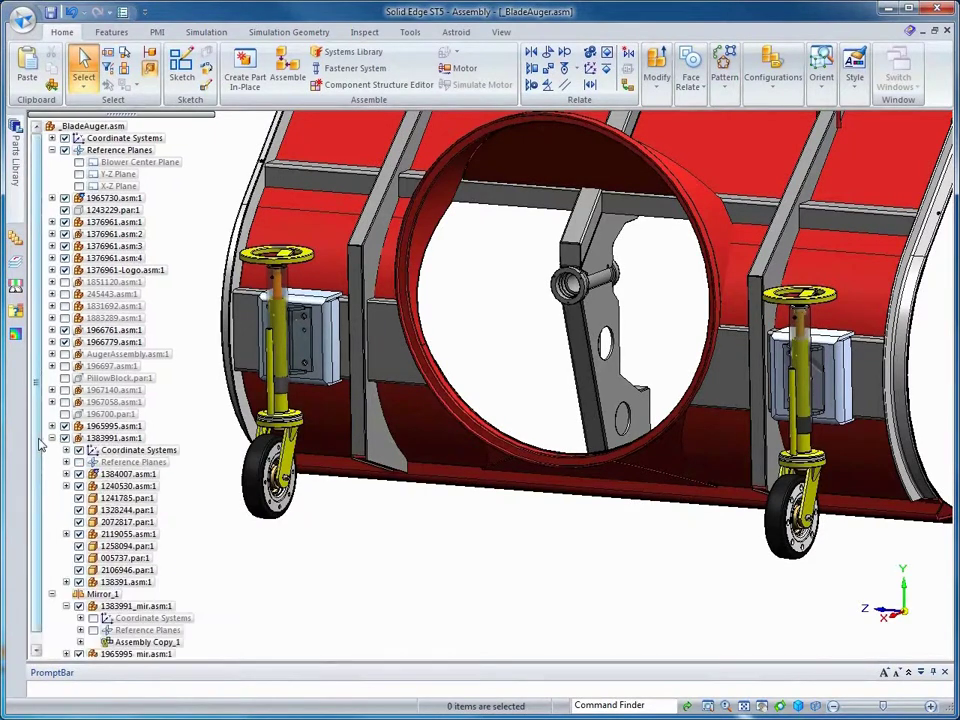
click(112, 438)
right_click(116, 438)
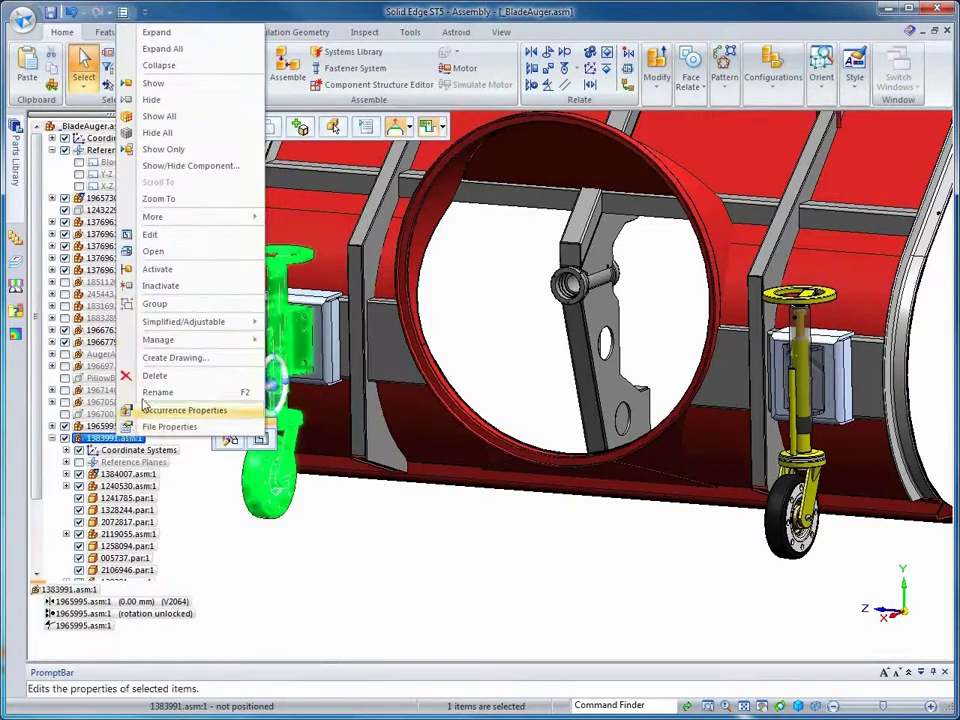
click(128, 236)
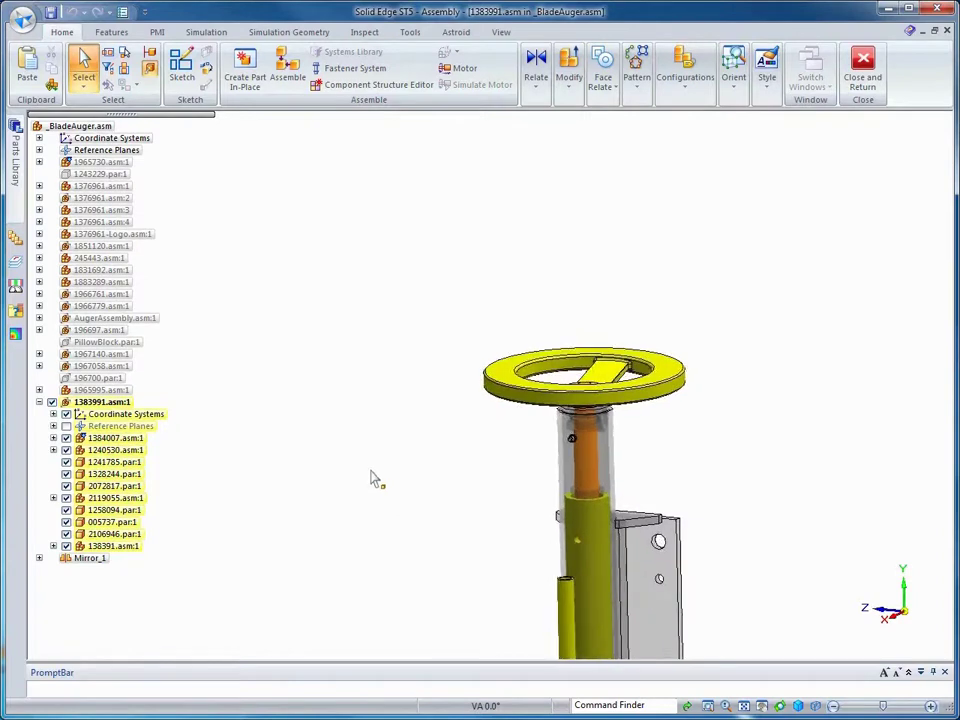
Replace the handwheel 1258094.par with LG-1258094.par and return to the blade auger assembly.
click(510, 368)
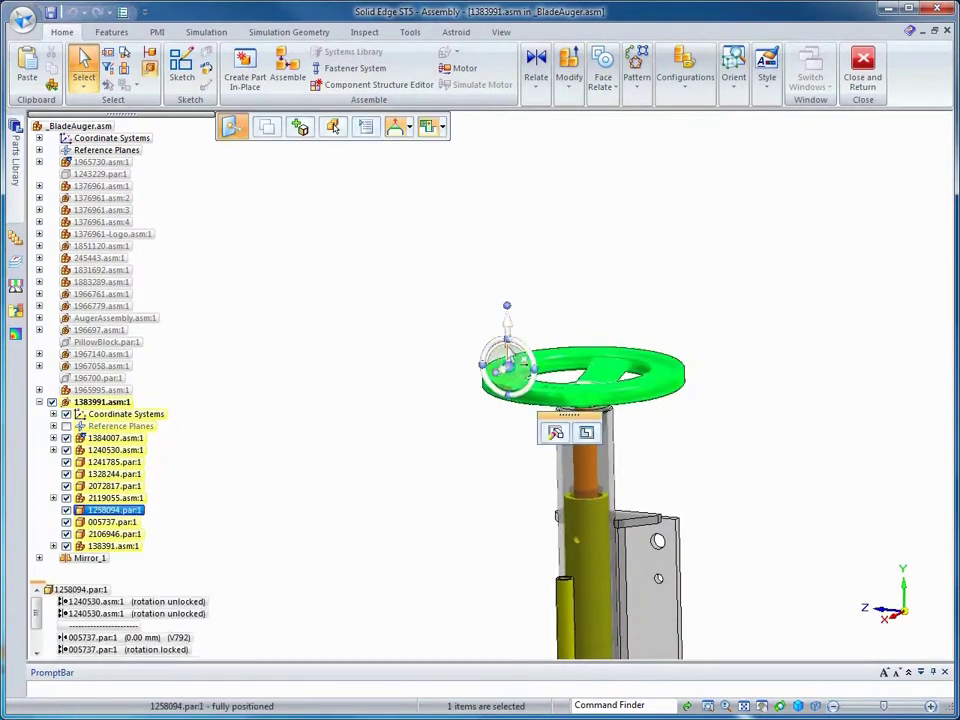
click(569, 80)
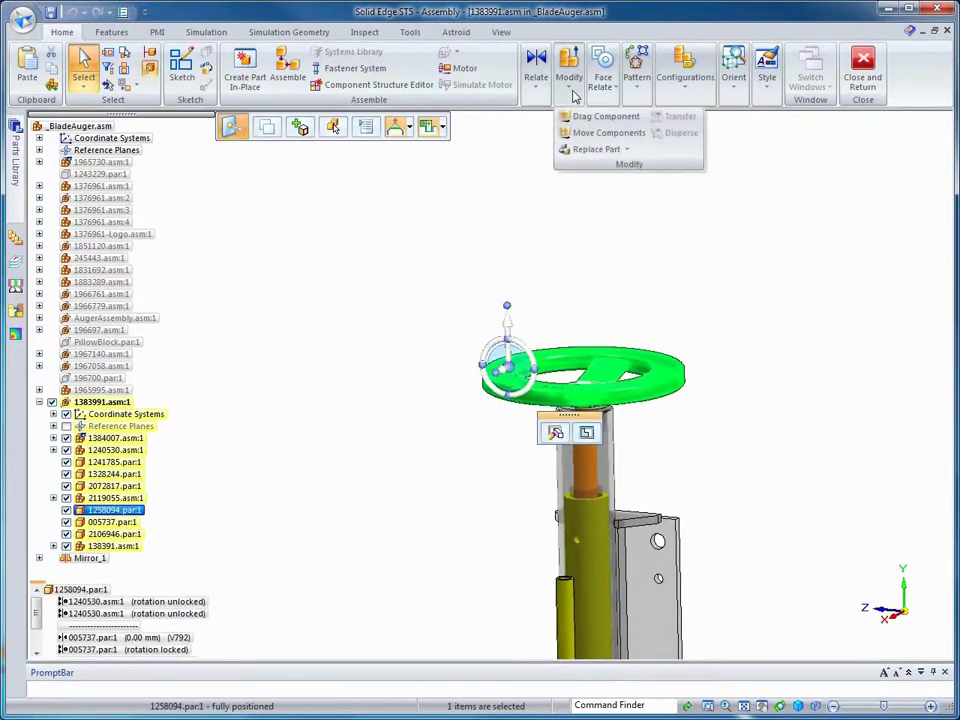
click(582, 150)
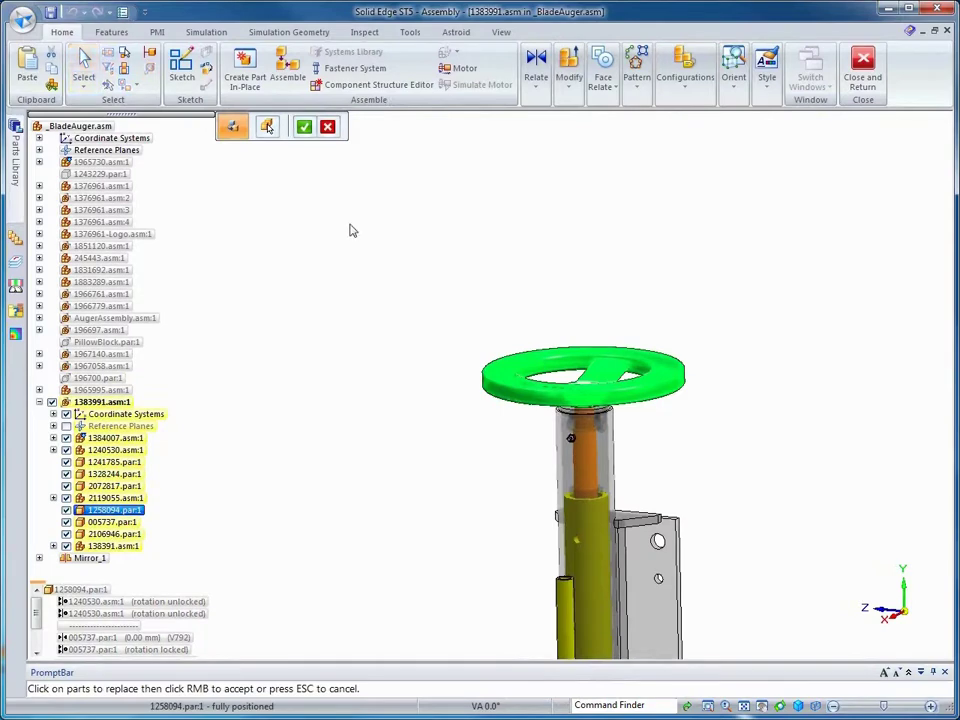
click(305, 128)
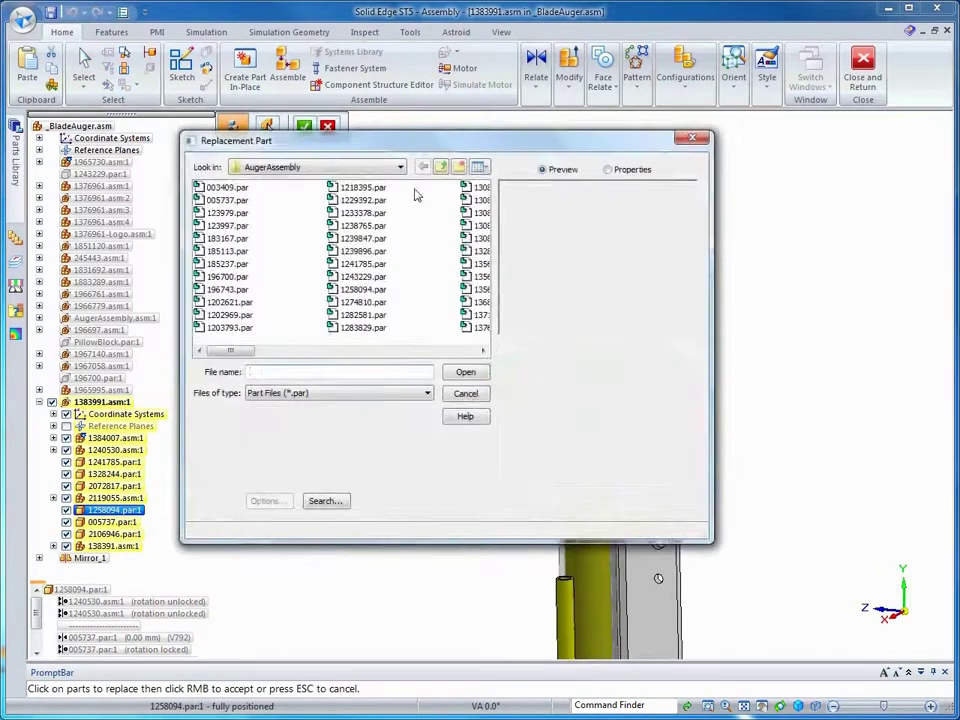
click(473, 251)
key(l)
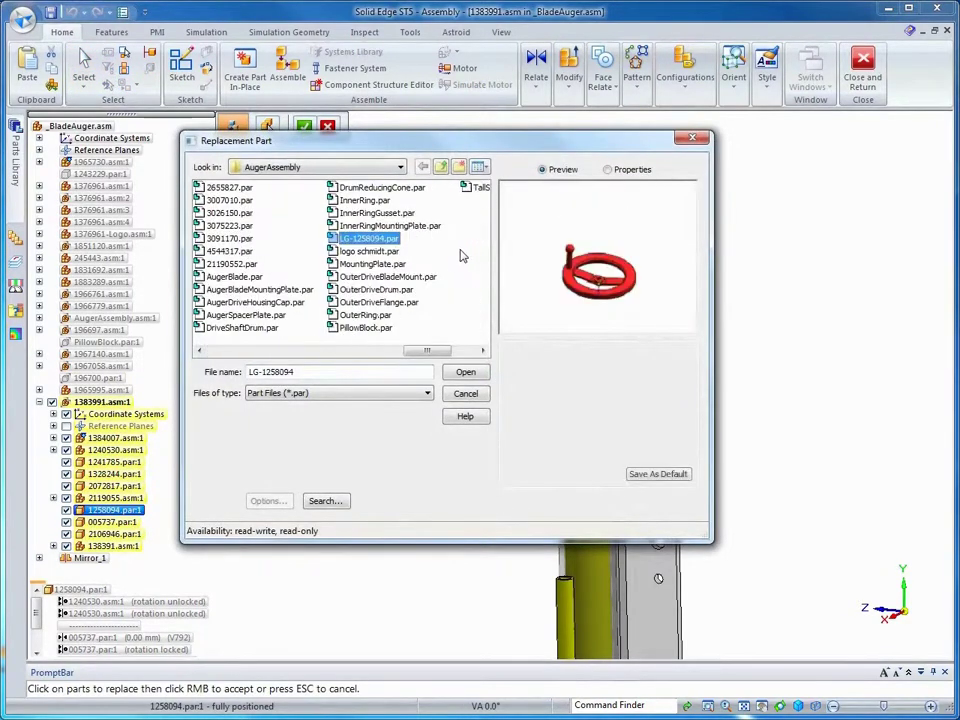
click(464, 373)
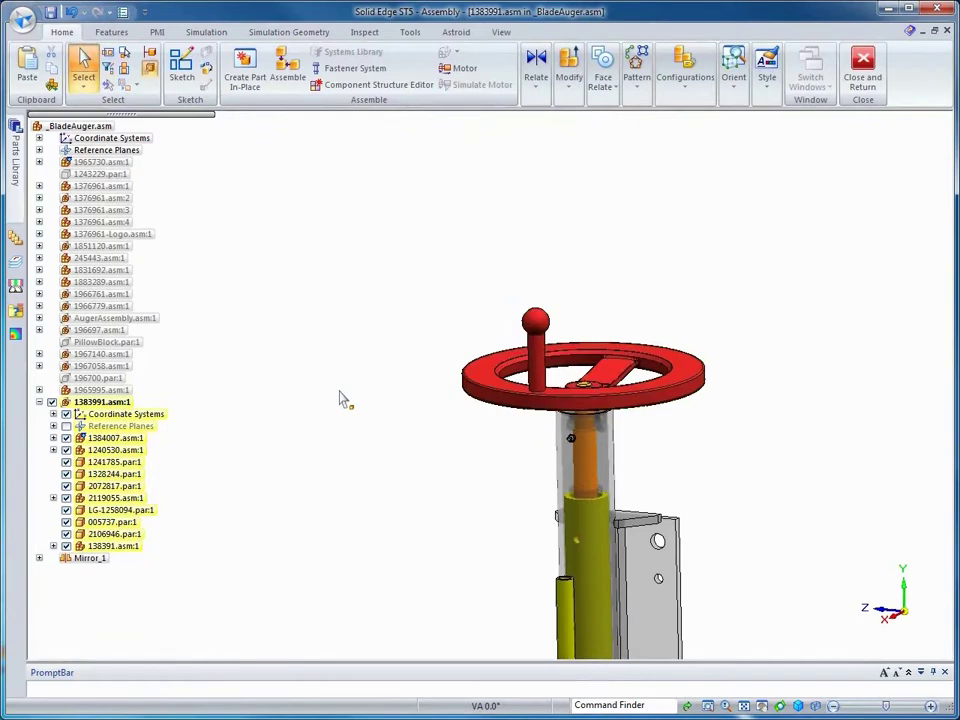
click(864, 74)
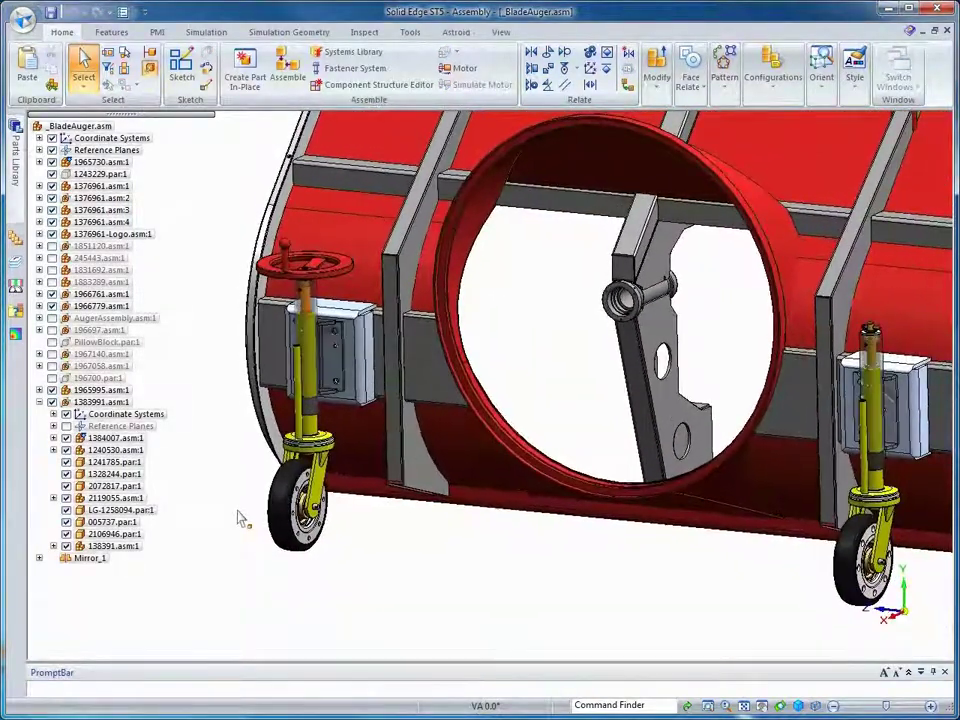
Open the mirrored wheel assembly 1383991_mir.asm under Mirror_1 for in-place editing.
click(39, 558)
click(54, 570)
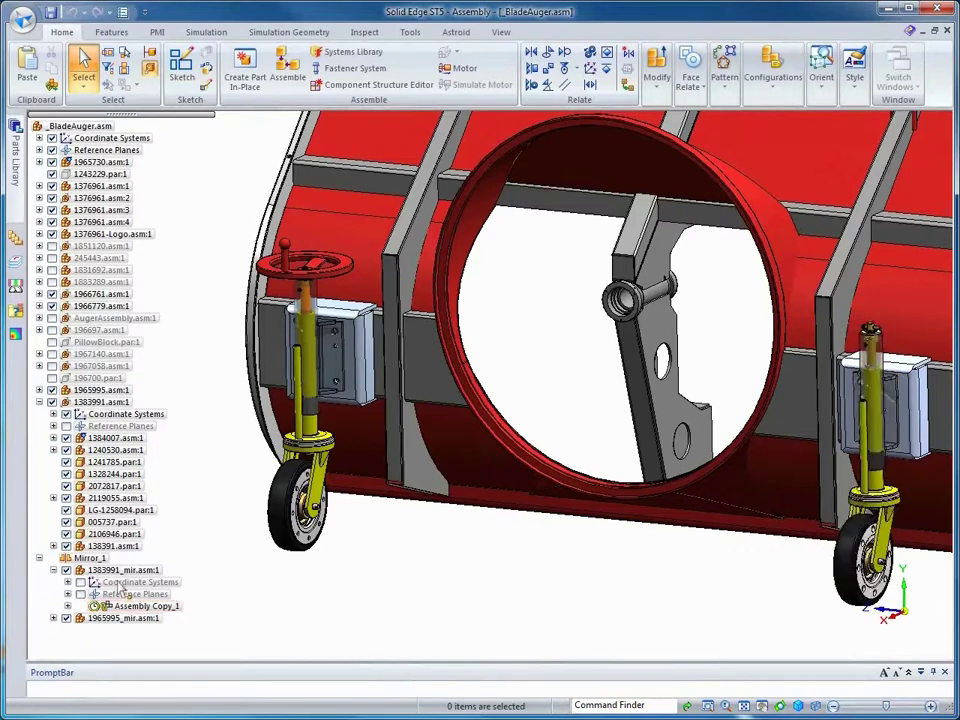
right_click(118, 576)
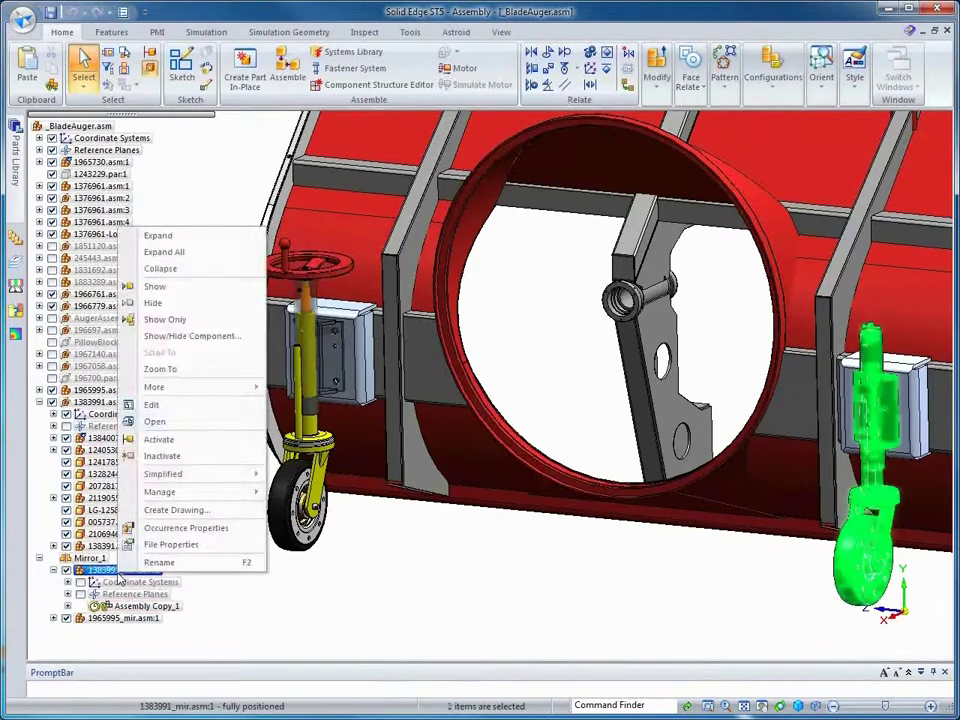
click(156, 407)
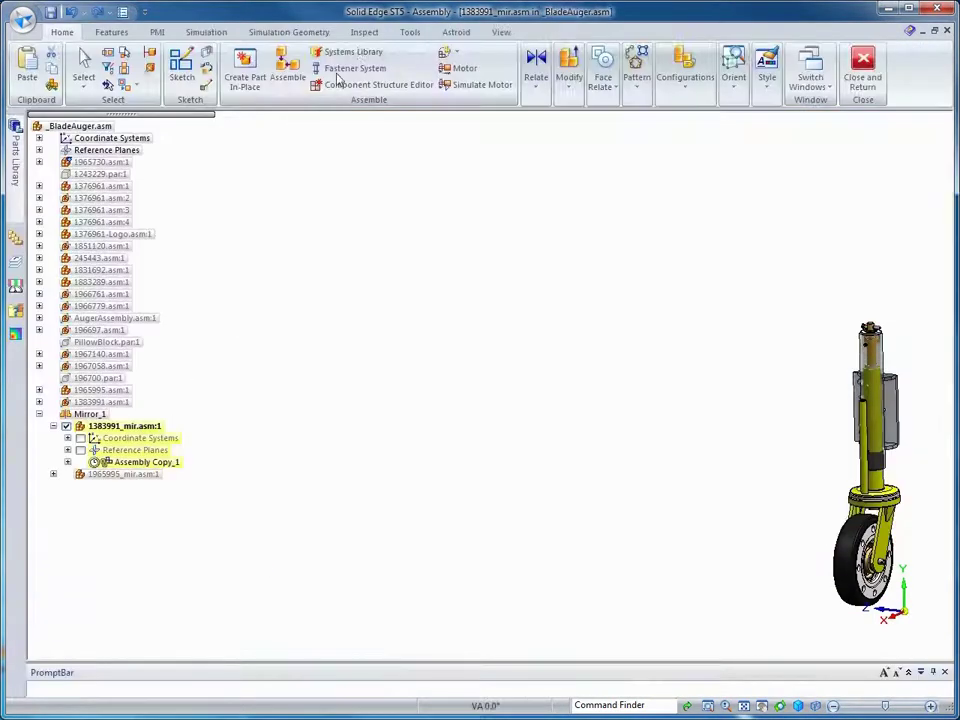
Update all links in the mirrored wheel assembly so it takes on the replaced handwheel, and return to the blade auger assembly.
click(411, 33)
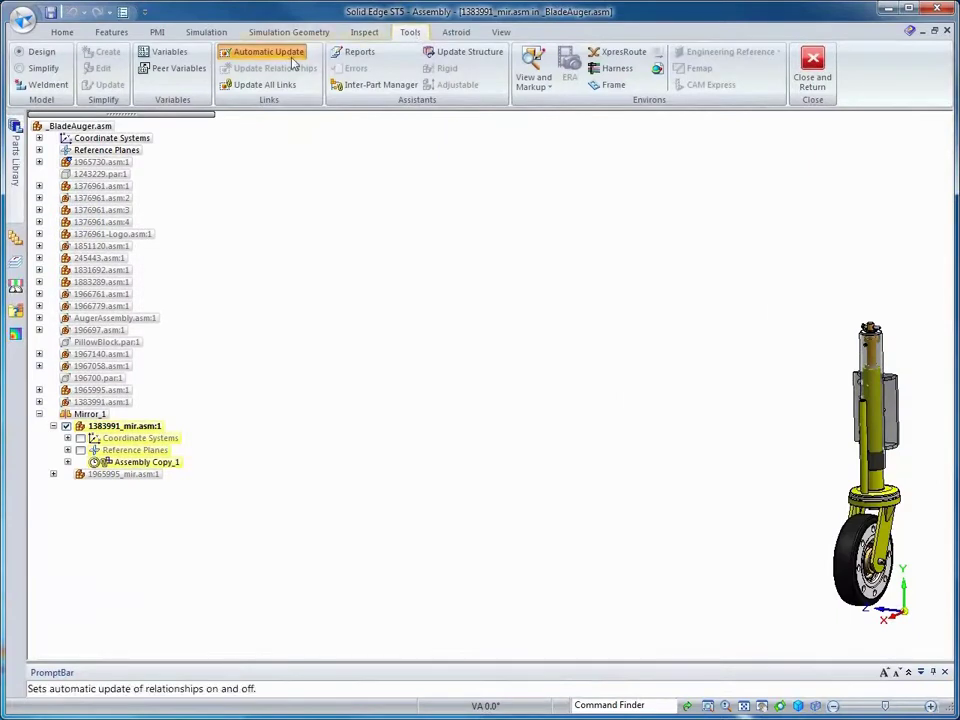
click(268, 85)
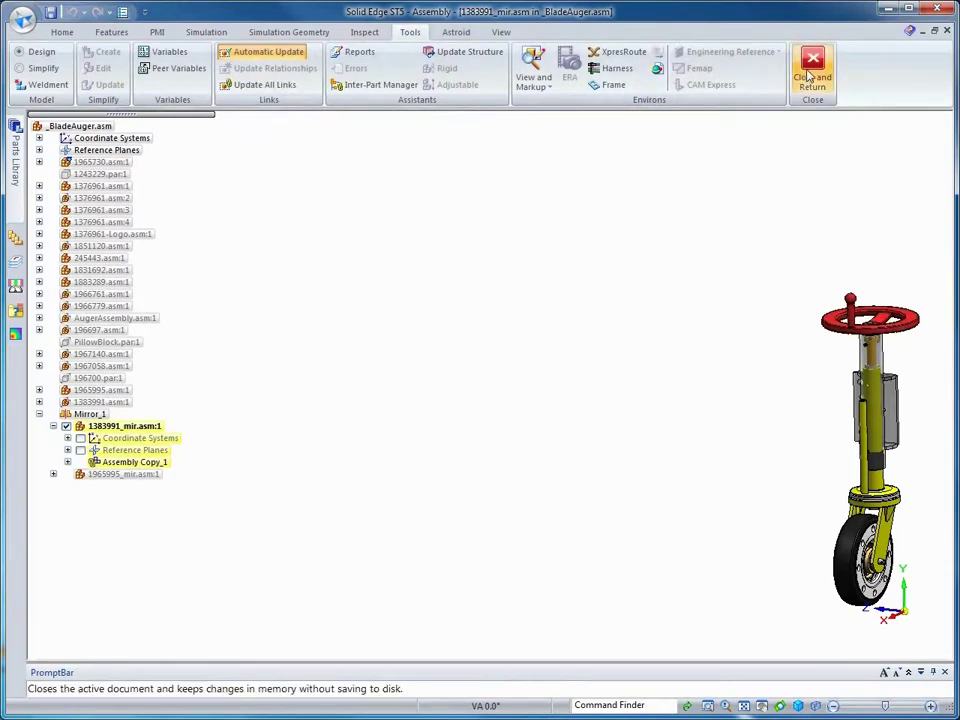
click(810, 77)
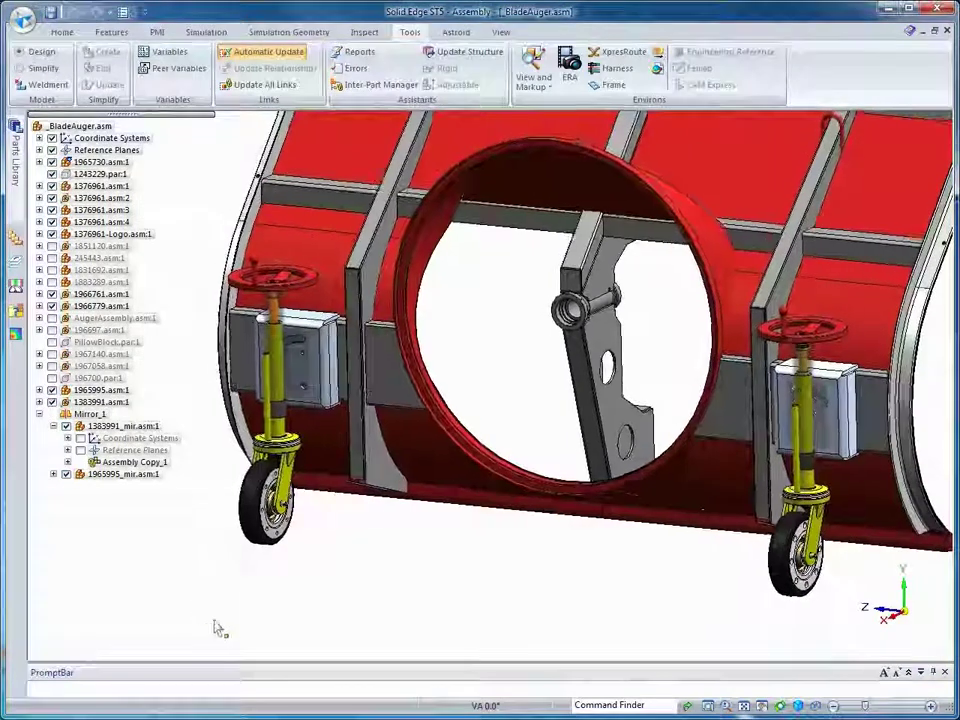
Tilt the original wheel assembly along its bracket slot with Drag Component, moving it by mounting plate 1384015.par with no analysis.
right_click(283, 570)
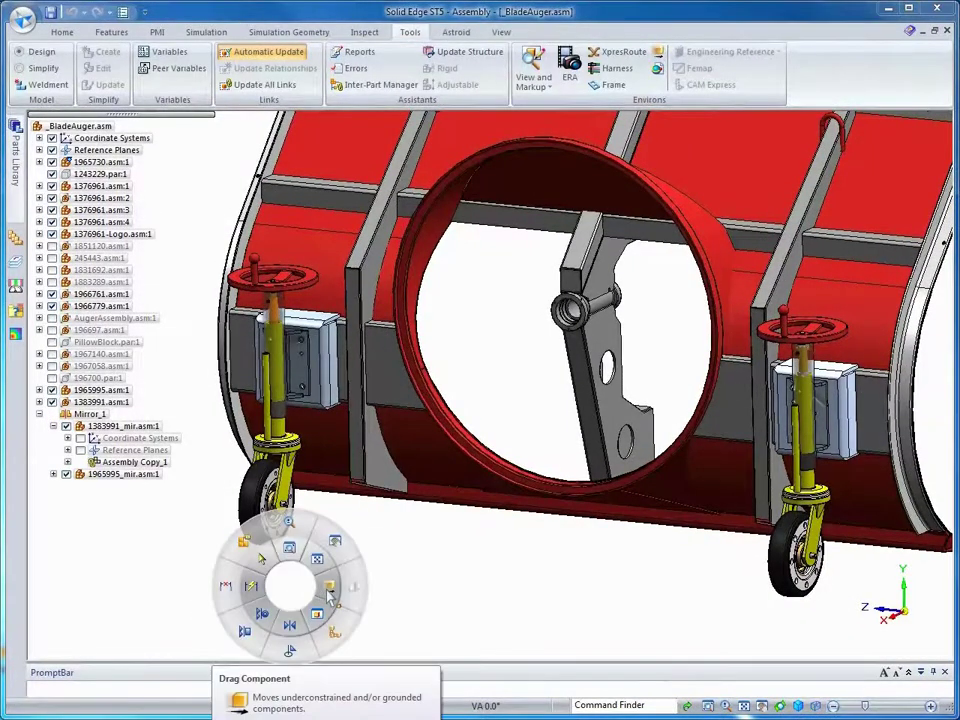
click(328, 596)
click(300, 349)
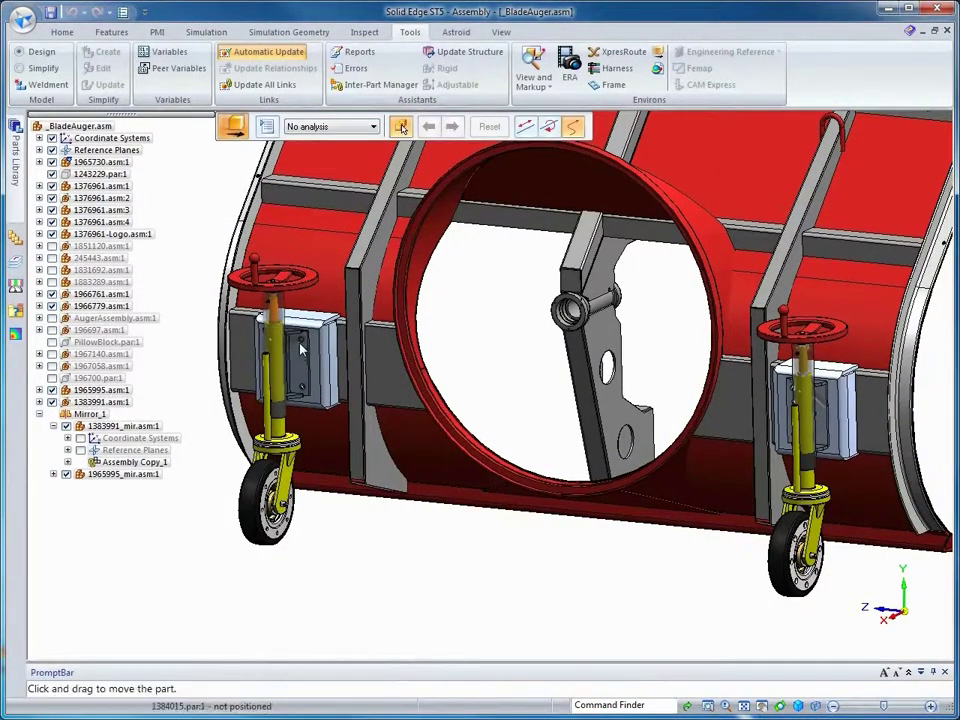
drag(300, 348, 243, 340)
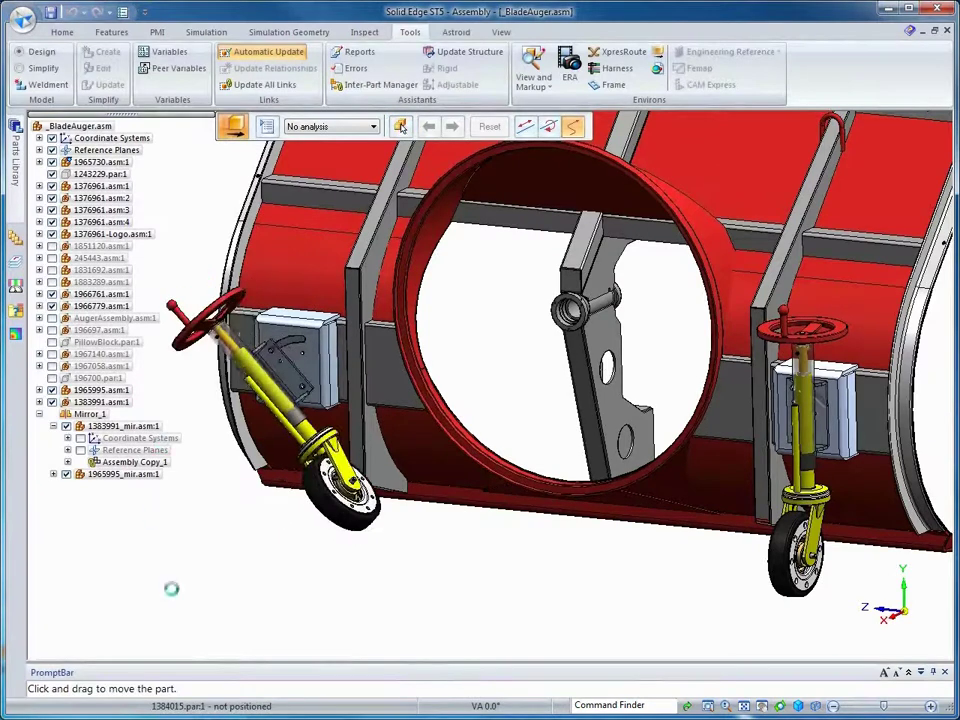